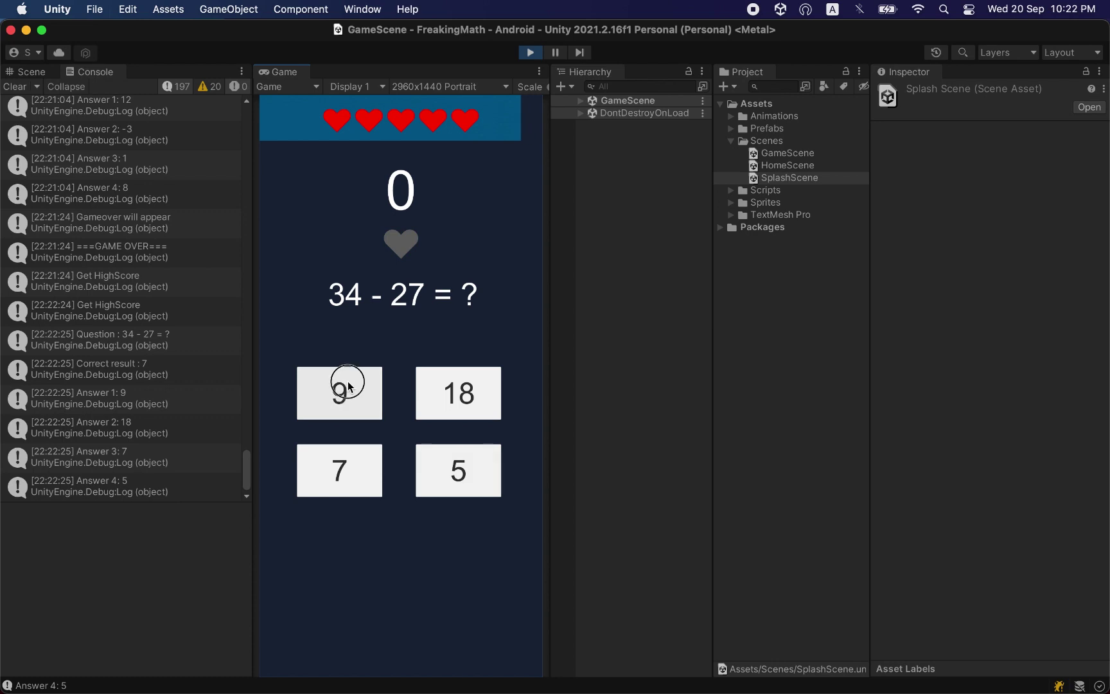
# Answer questions with the top-left choice until game over, then choose CONTINUE?
pyautogui.click(347, 386)
pyautogui.click(347, 386)
pyautogui.click(347, 385)
pyautogui.click(349, 386)
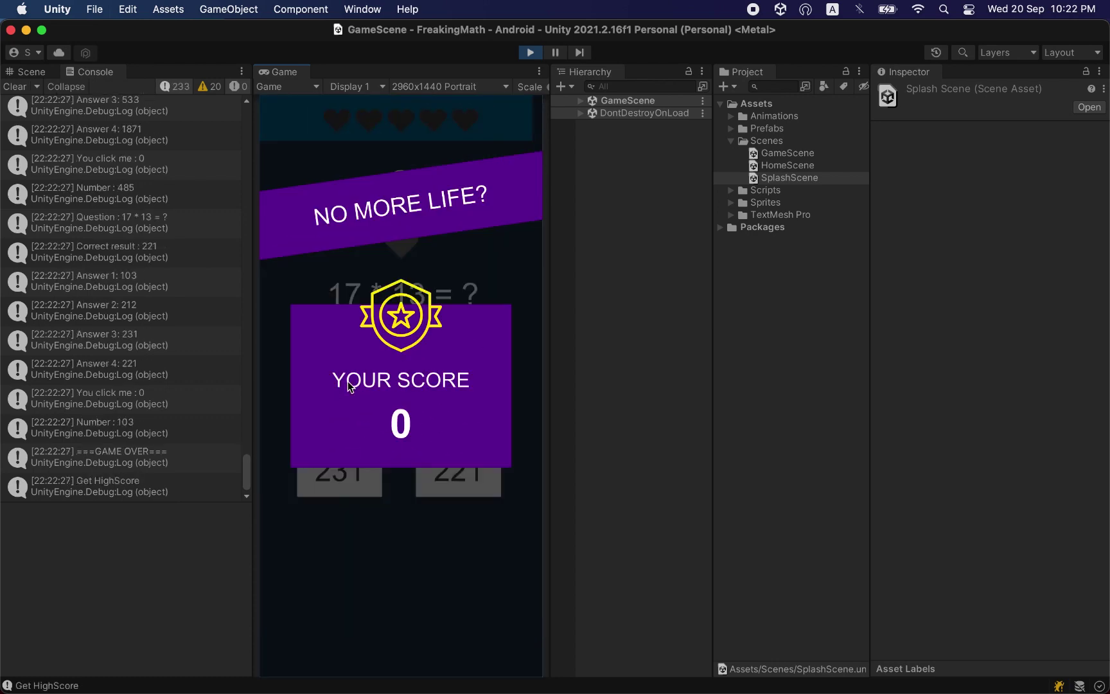
pyautogui.click(412, 554)
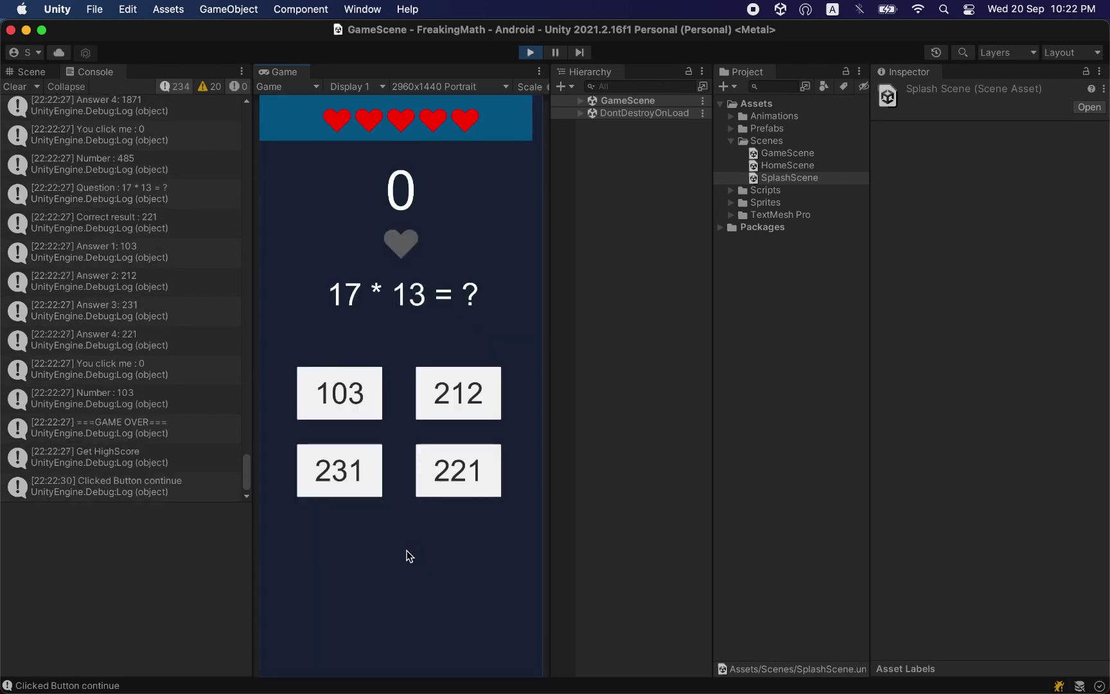
# Keep answering until losing again, then decline with NO THANK YOU to reach the 107-score home screen
pyautogui.click(348, 402)
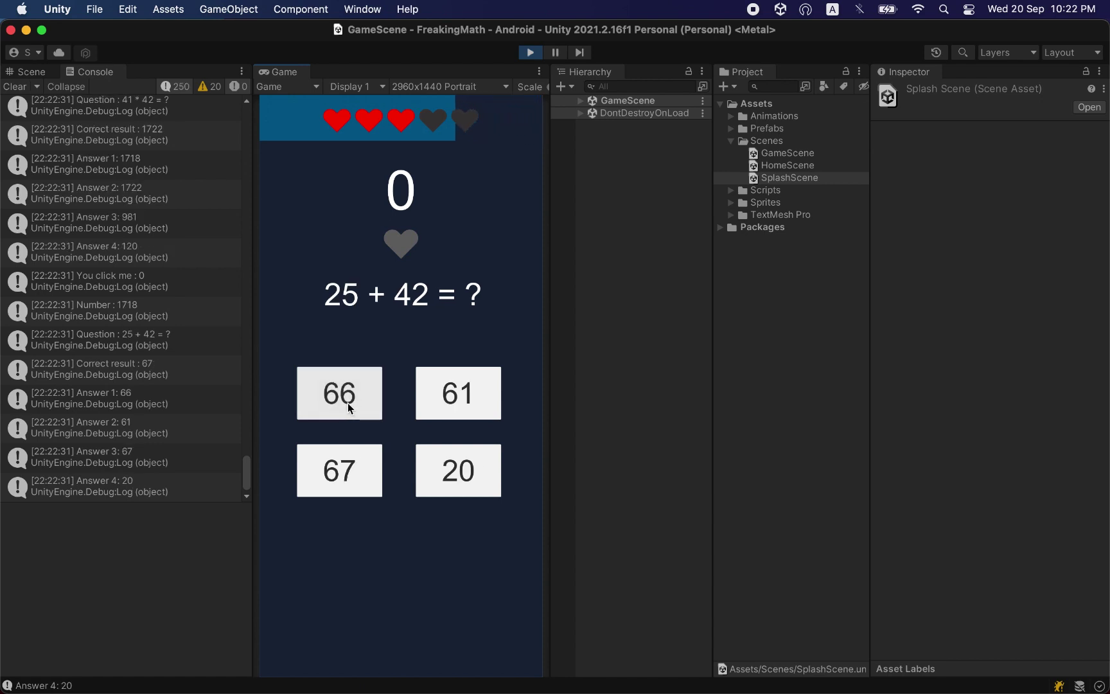
pyautogui.click(348, 403)
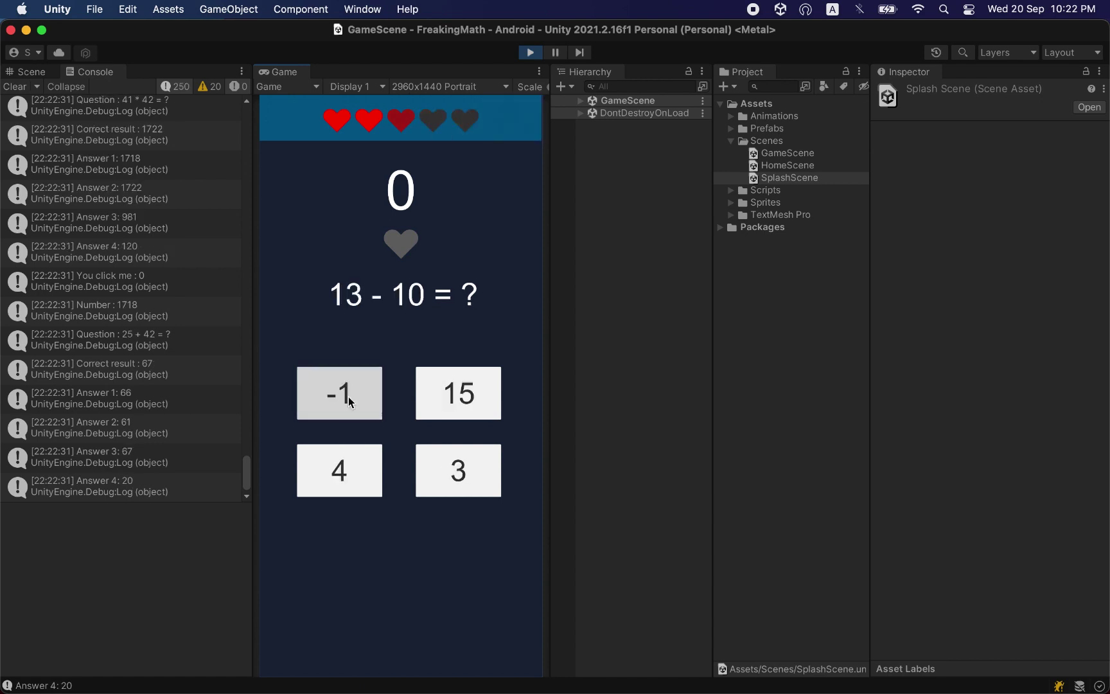
pyautogui.click(348, 396)
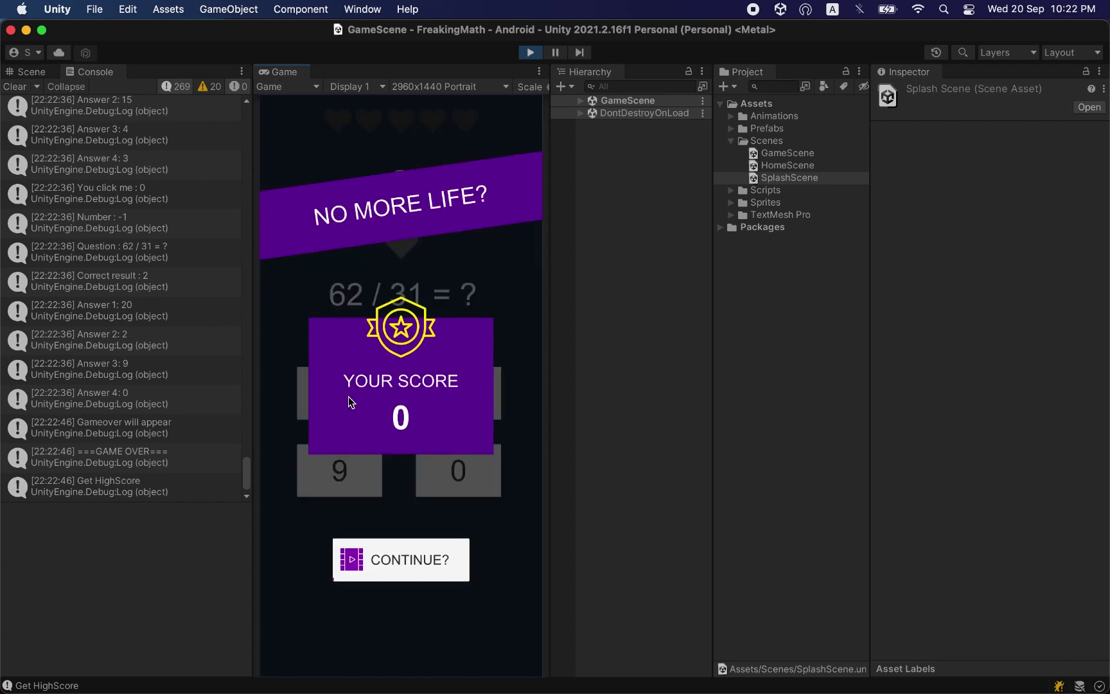
pyautogui.click(424, 563)
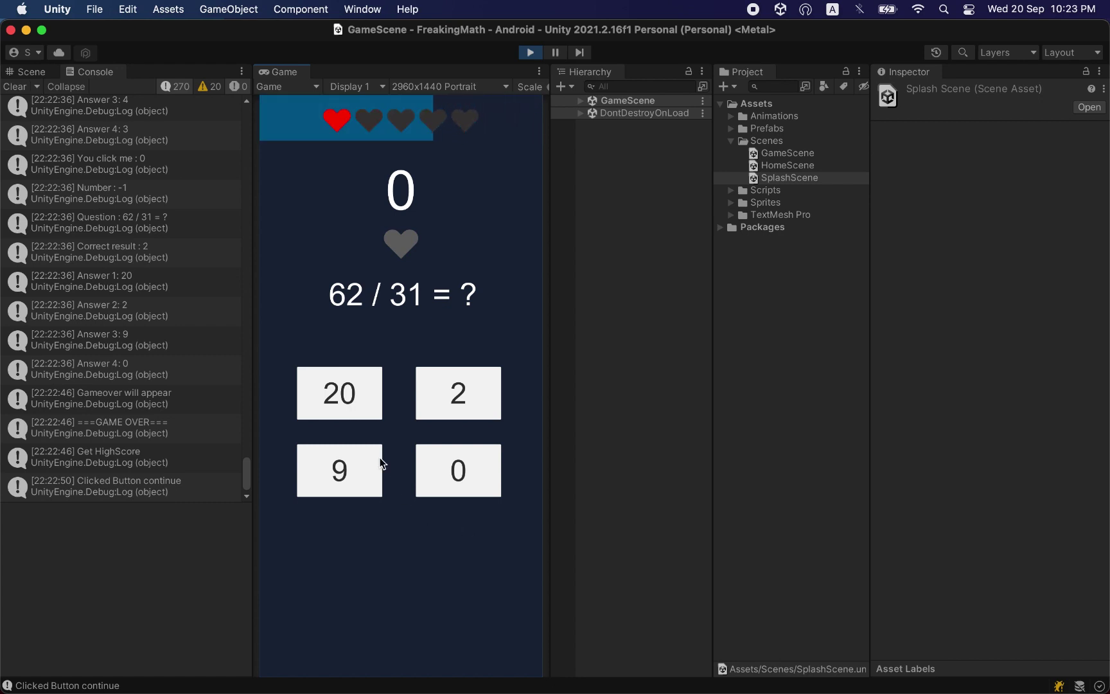
pyautogui.click(329, 480)
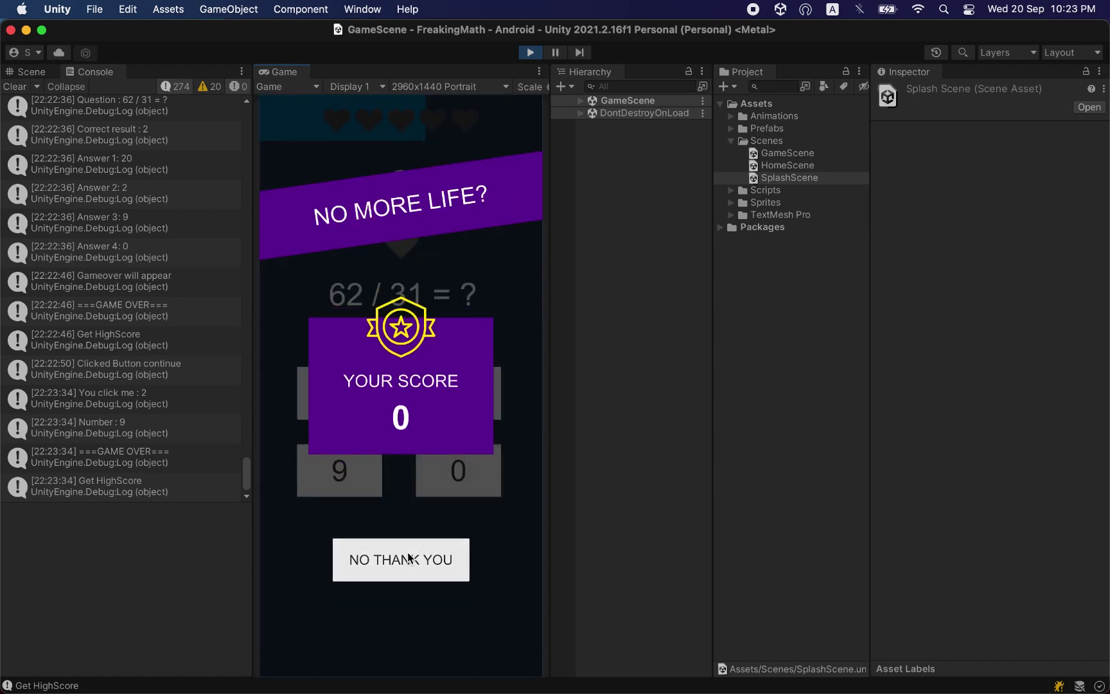
pyautogui.click(437, 563)
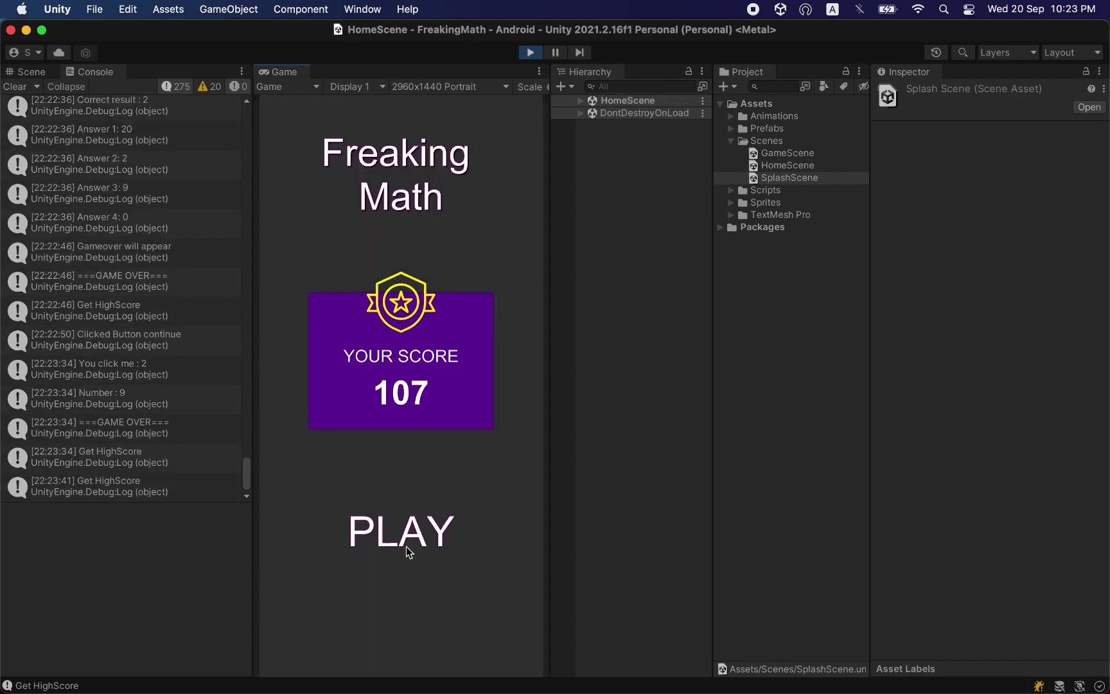
# Start a new game from the home screen, then stop Play mode
pyautogui.click(406, 546)
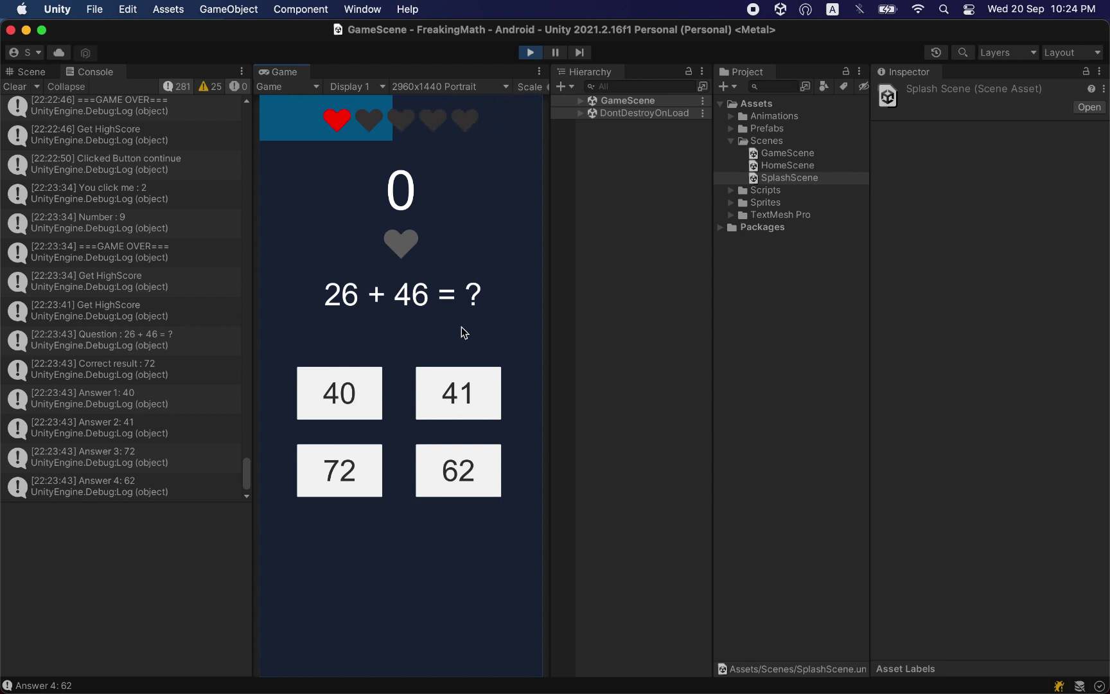
pyautogui.click(530, 52)
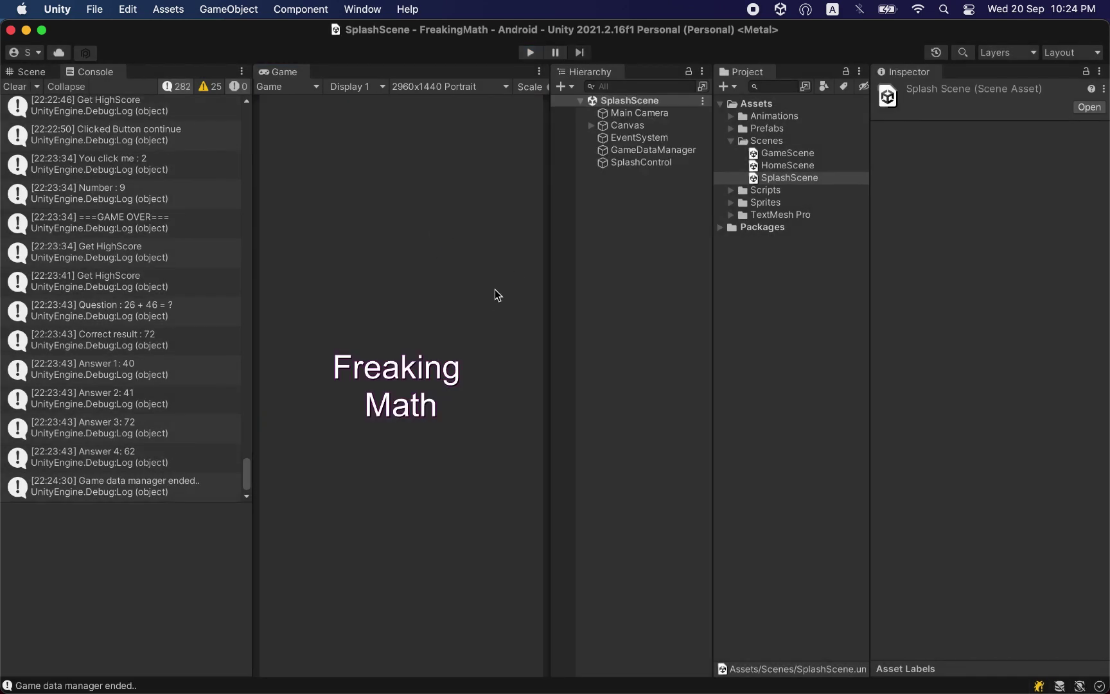
# Switch to Finder and select the five icons in the freaking math assets folder
pyautogui.press('super+Tab')
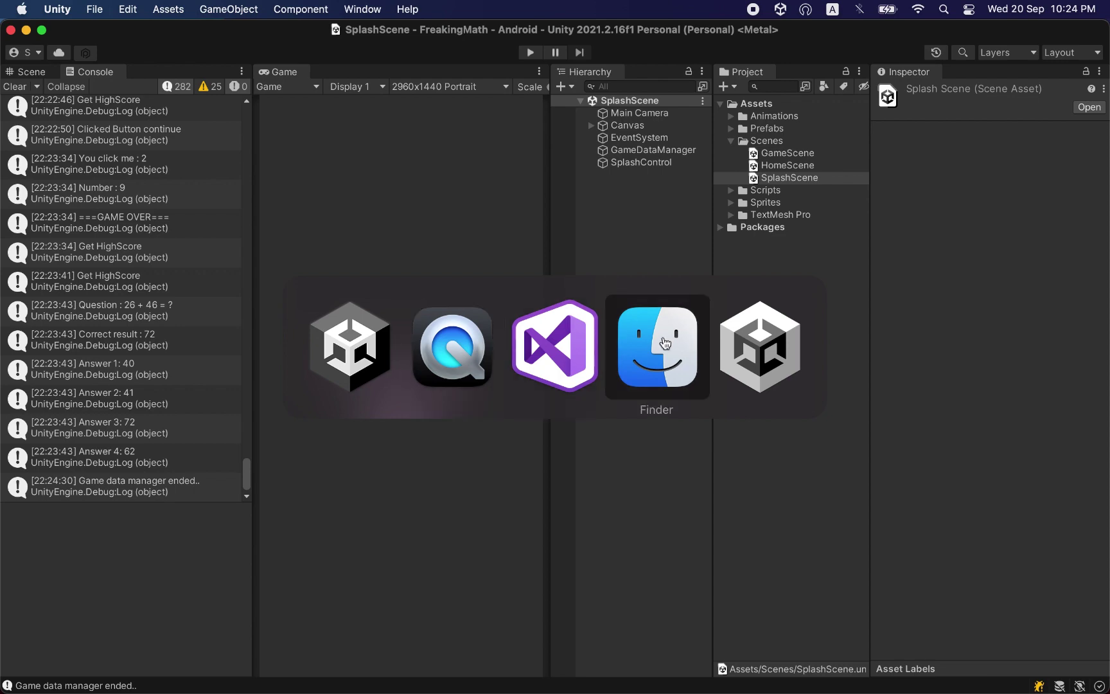
pyautogui.click(665, 313)
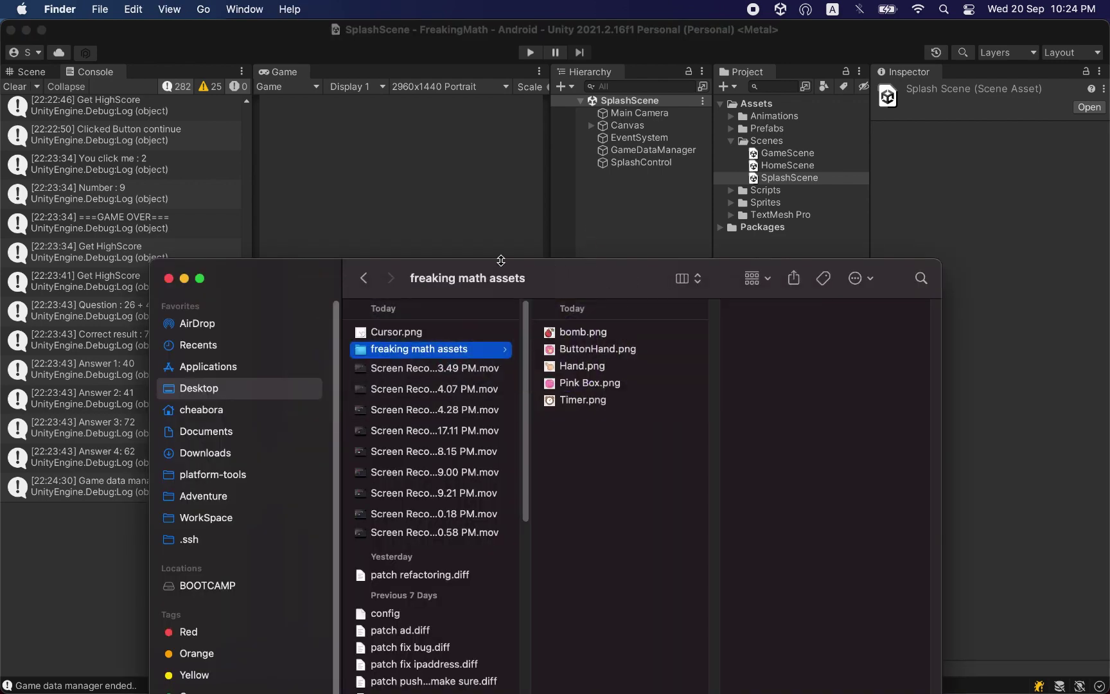
pyautogui.moveTo(612, 427); pyautogui.dragTo(588, 325)
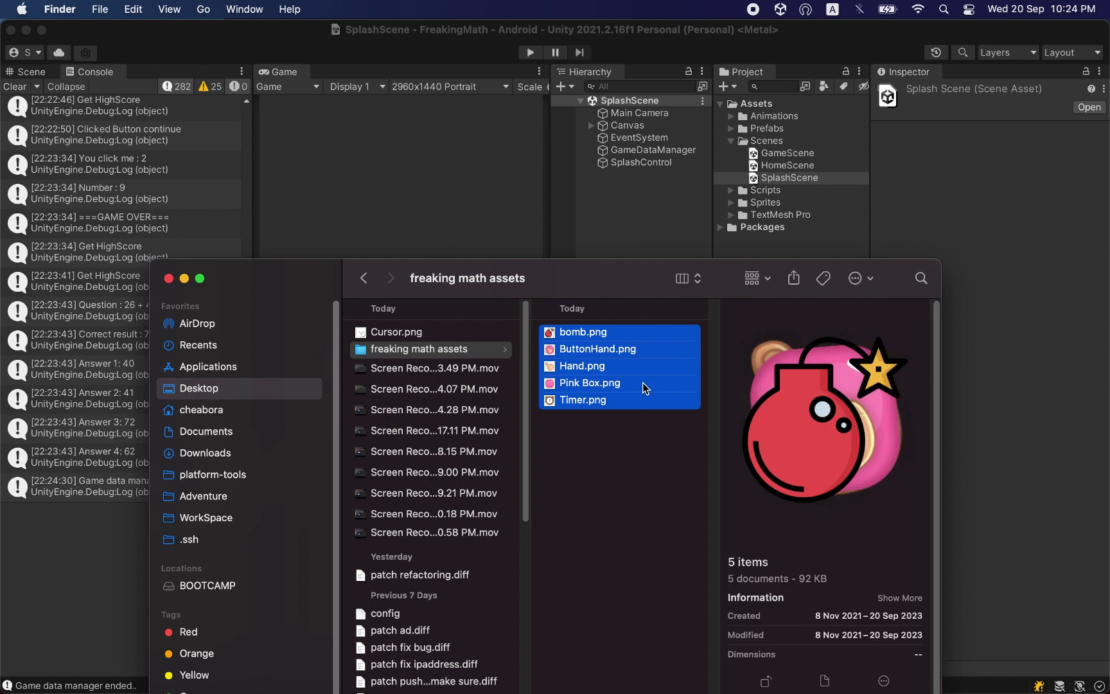
# Preview the bomb, ButtonHand, Hand, Pink Box and Timer images one by one
pyautogui.click(598, 347)
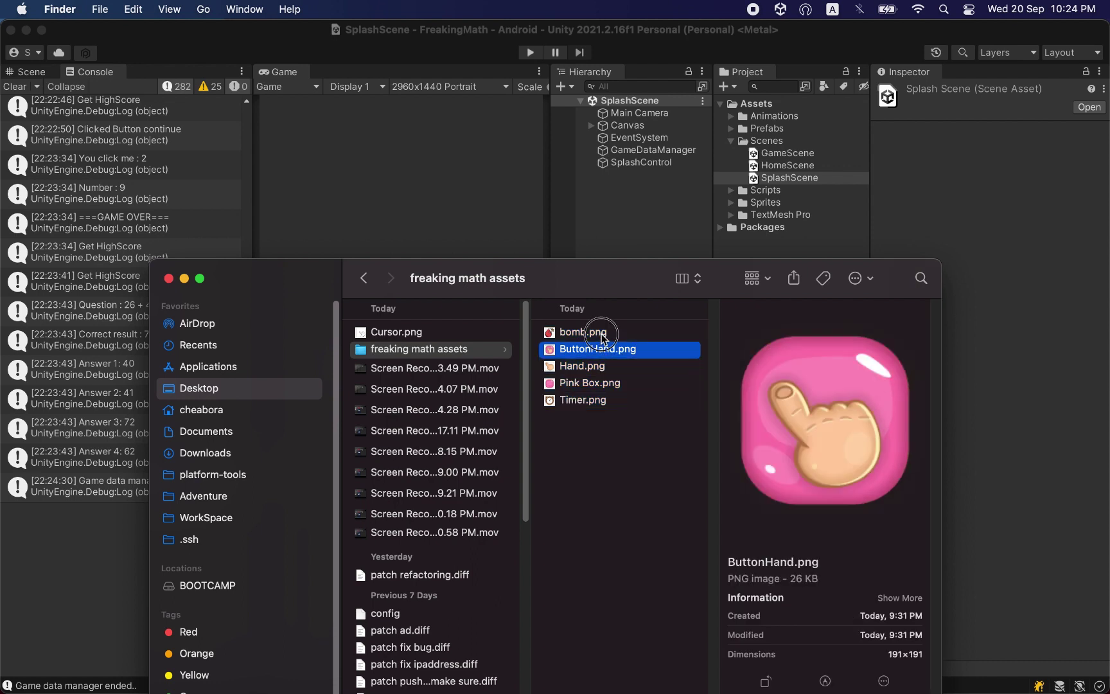
pyautogui.click(604, 332)
pyautogui.click(615, 350)
pyautogui.click(597, 367)
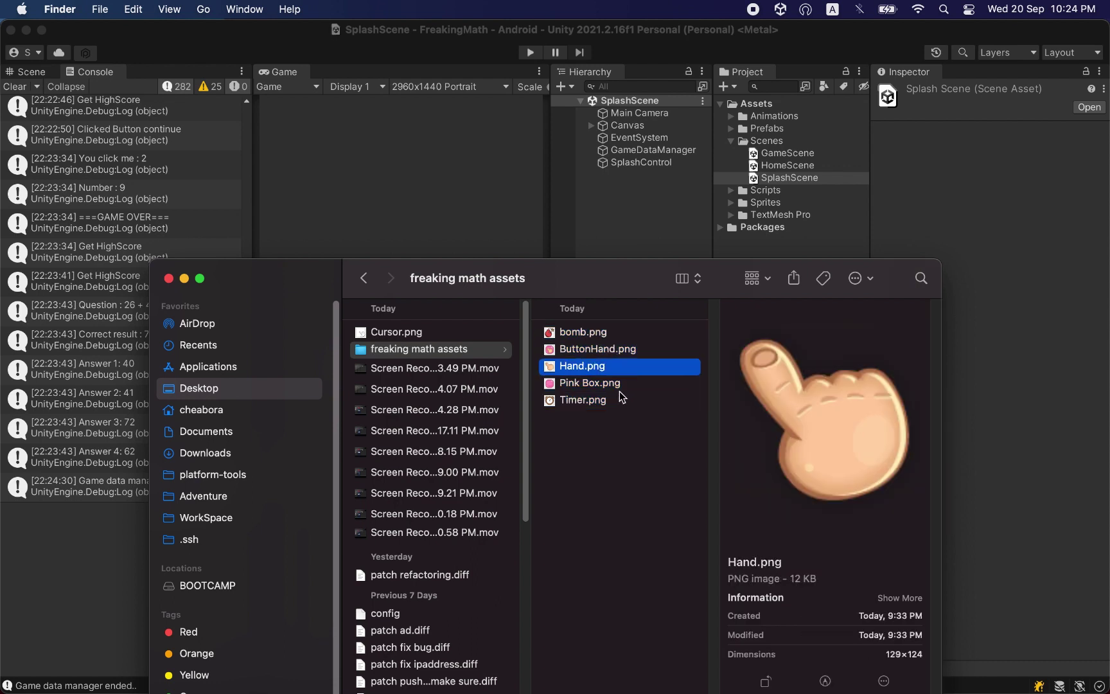
pyautogui.click(620, 384)
pyautogui.click(602, 400)
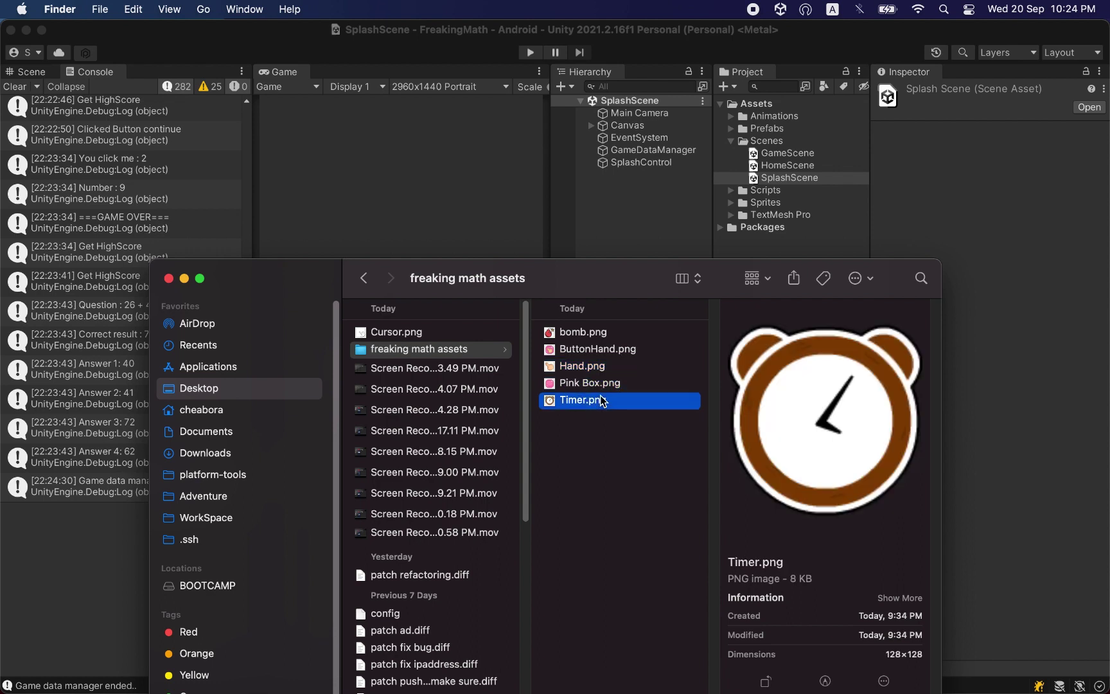
# Move the Finder window further left and reselect all five images
pyautogui.click(639, 448)
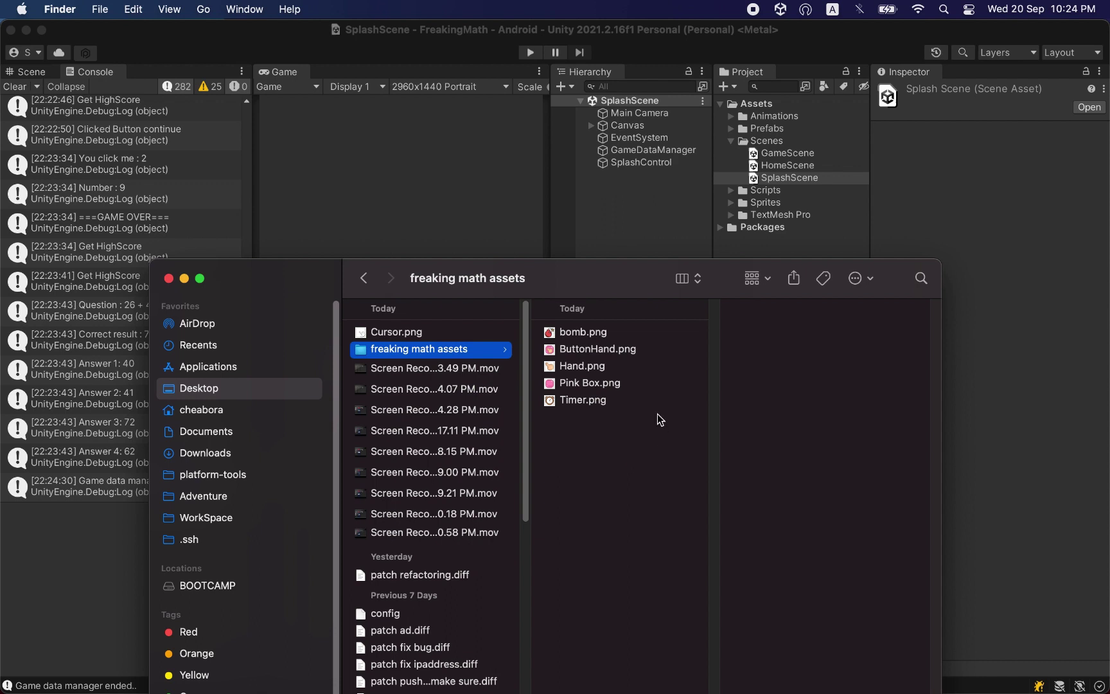
pyautogui.moveTo(621, 287); pyautogui.dragTo(479, 292)
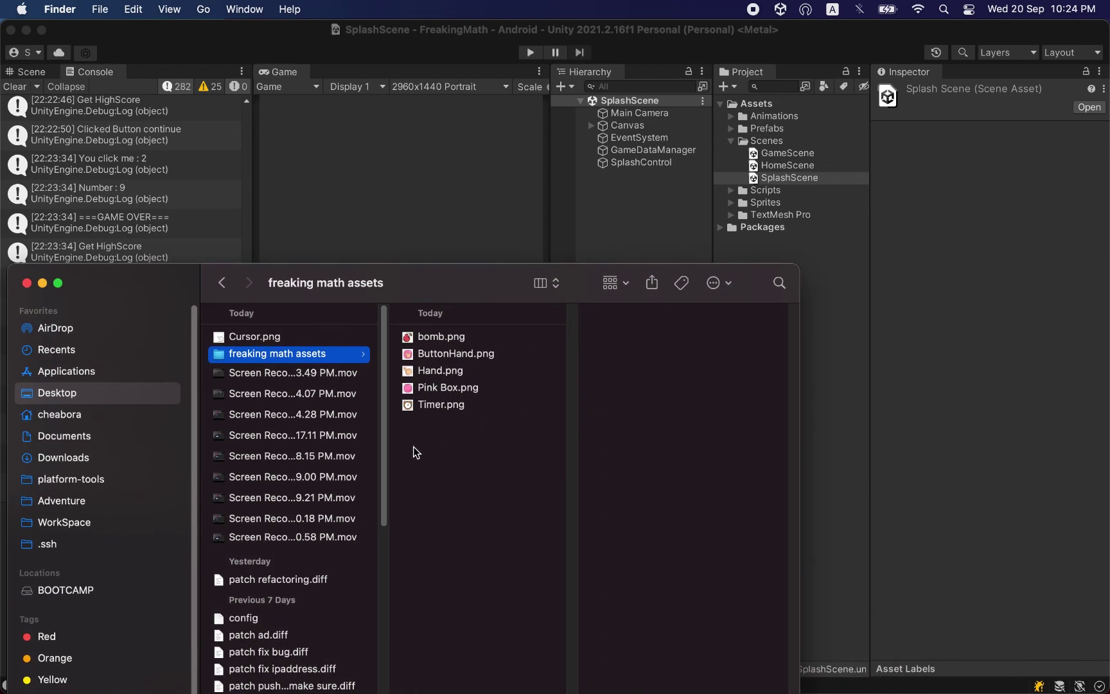
pyautogui.moveTo(450, 429); pyautogui.dragTo(423, 342)
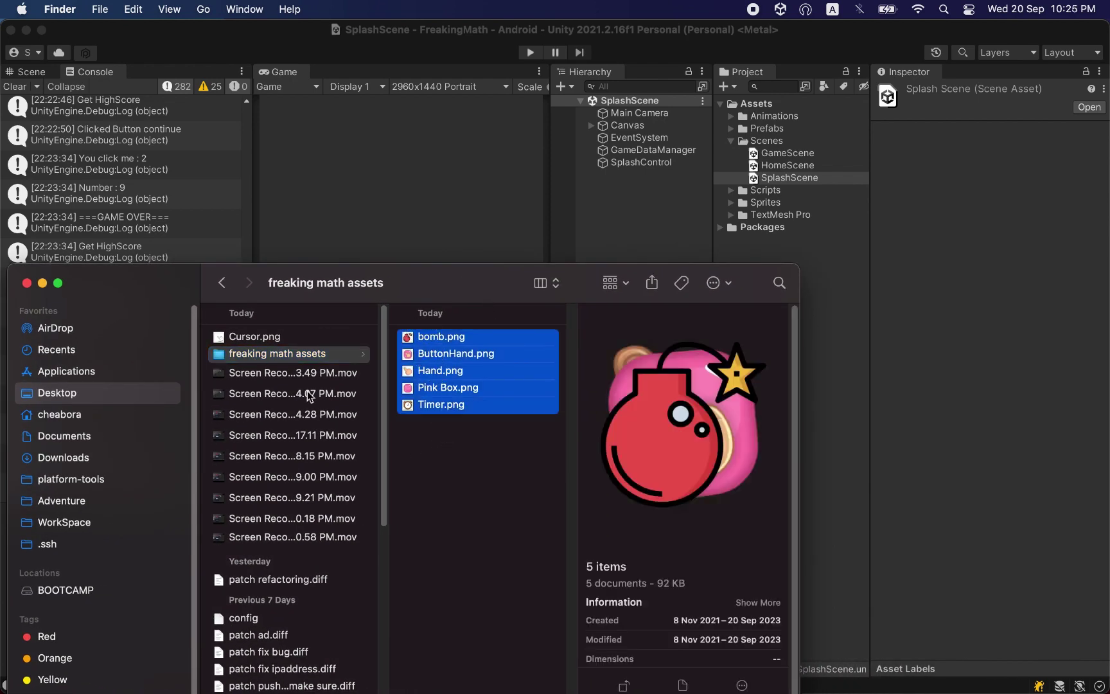
# Expand Assets/Sprites in Unity and drag the five PNGs from Finder into it
pyautogui.click(884, 189)
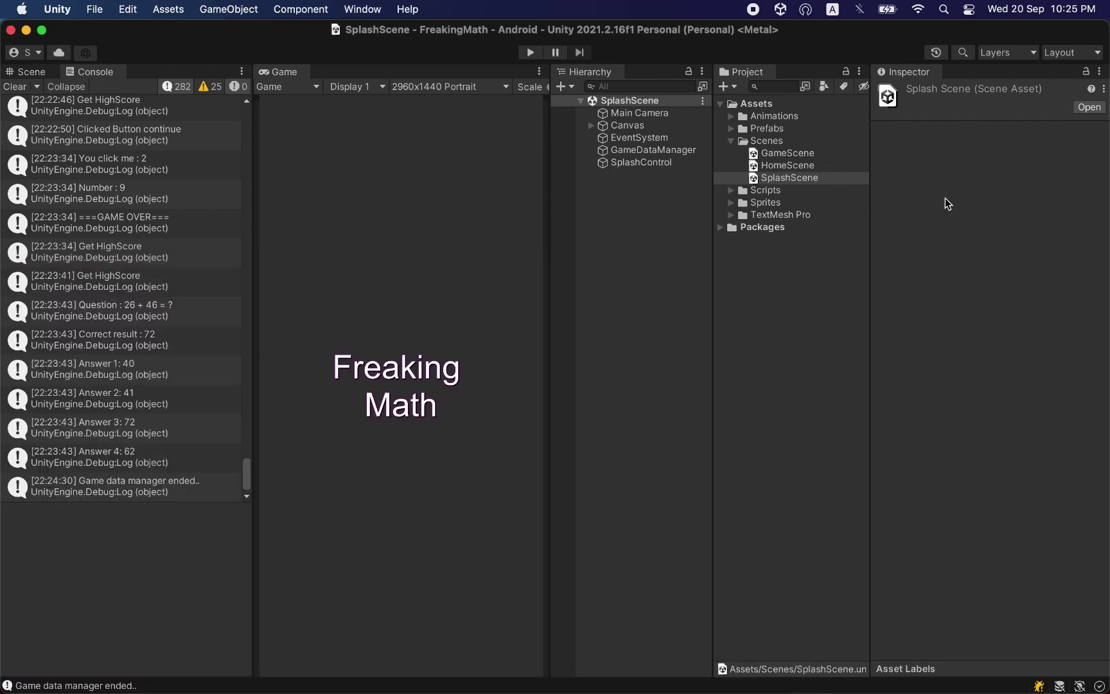
pyautogui.click(731, 202)
pyautogui.click(768, 215)
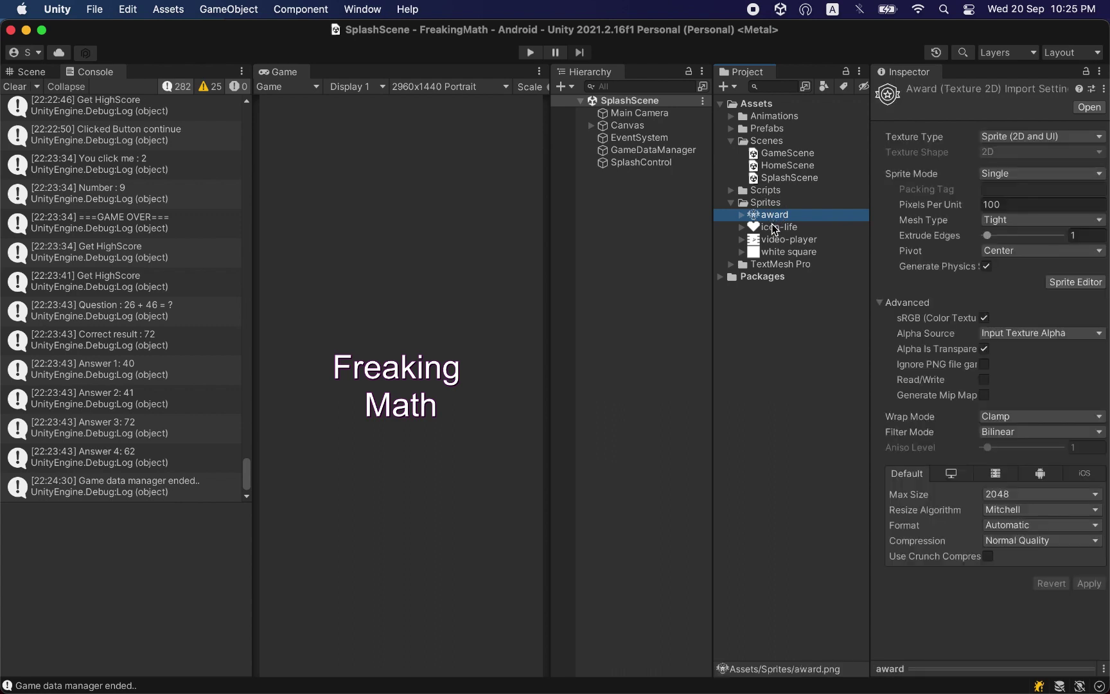
pyautogui.click(773, 225)
pyautogui.click(771, 241)
pyautogui.click(777, 252)
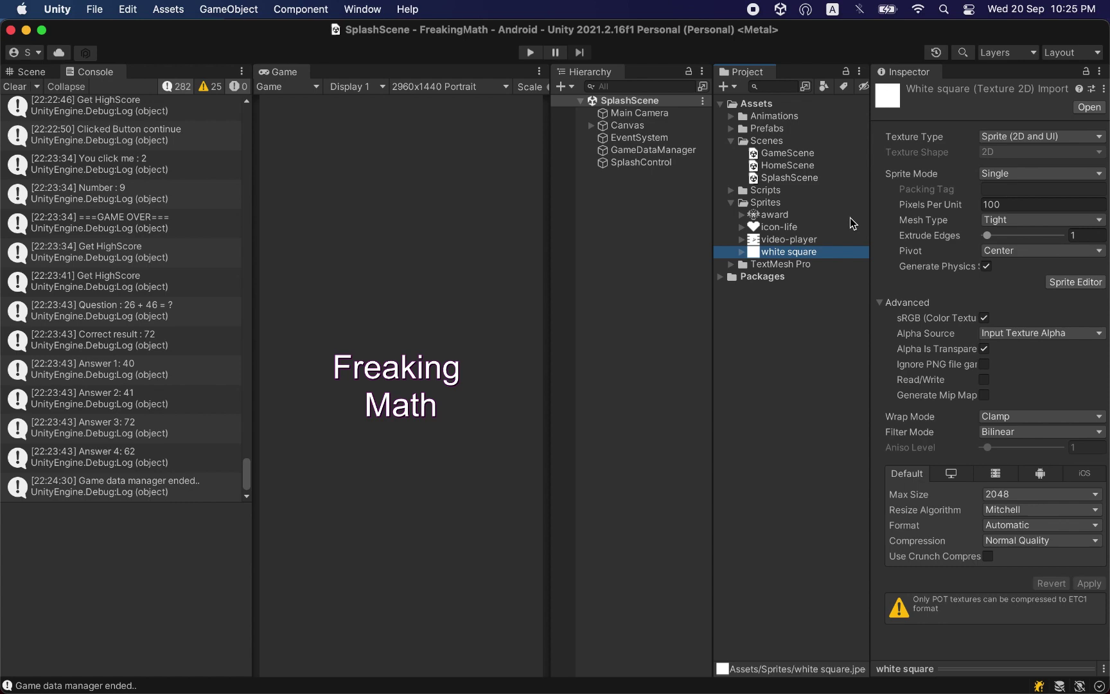
pyautogui.press('super+Tab')
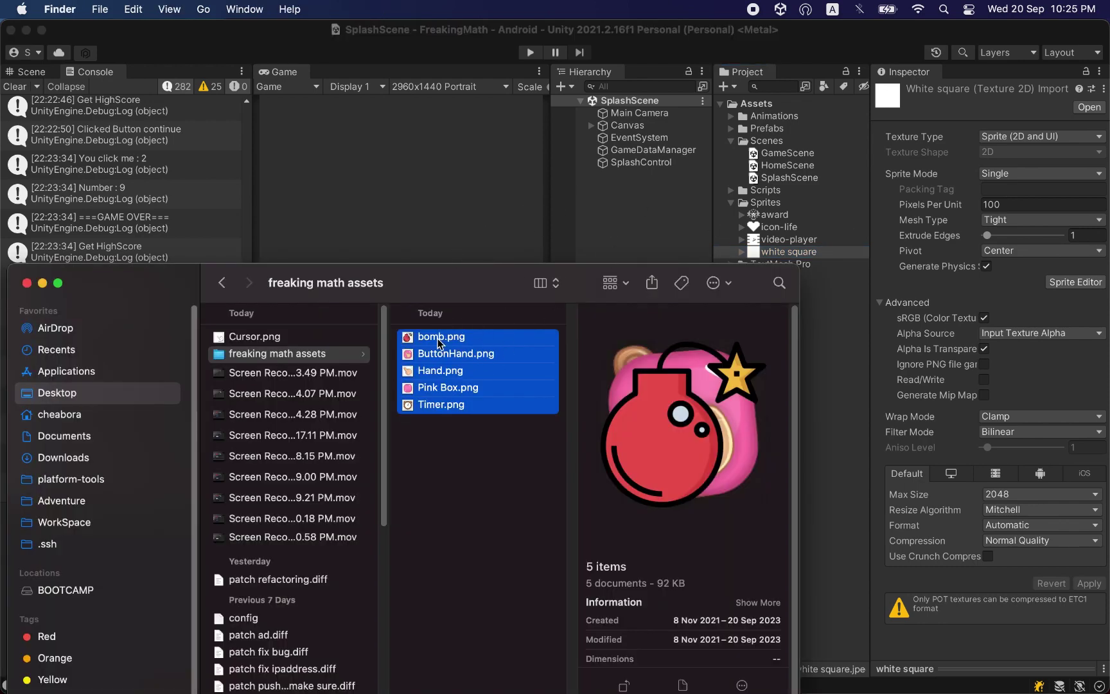
pyautogui.moveTo(439, 344); pyautogui.dragTo(772, 206)
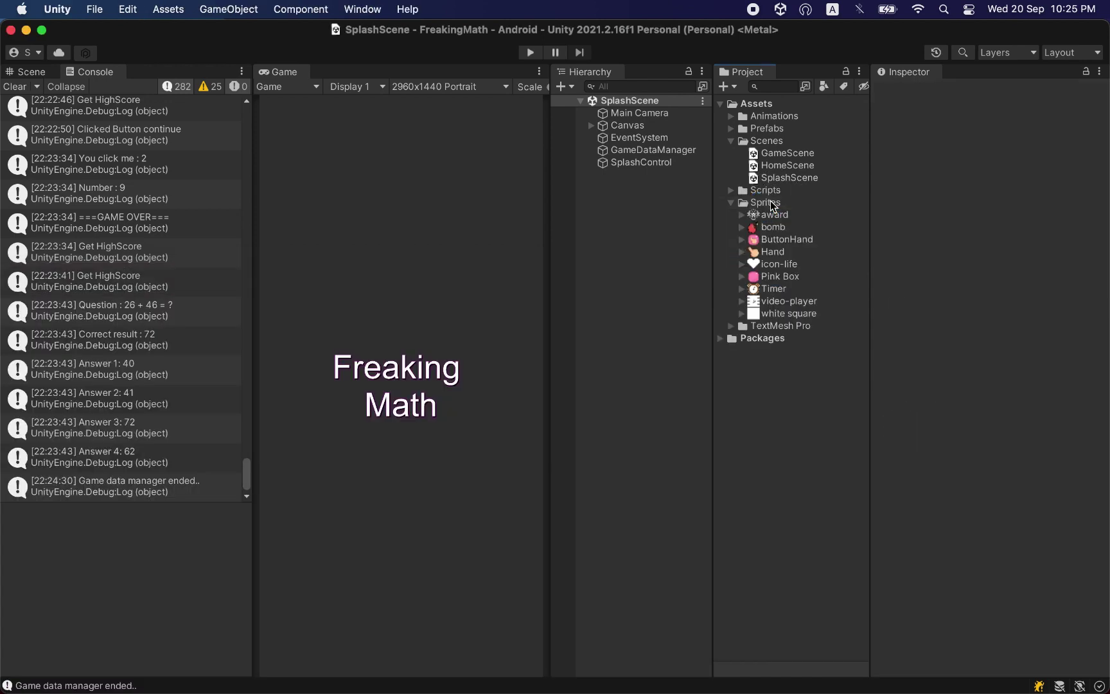
# Check the bomb and ButtonHand import settings and enlarge the ButtonHand texture preview
pyautogui.click(773, 229)
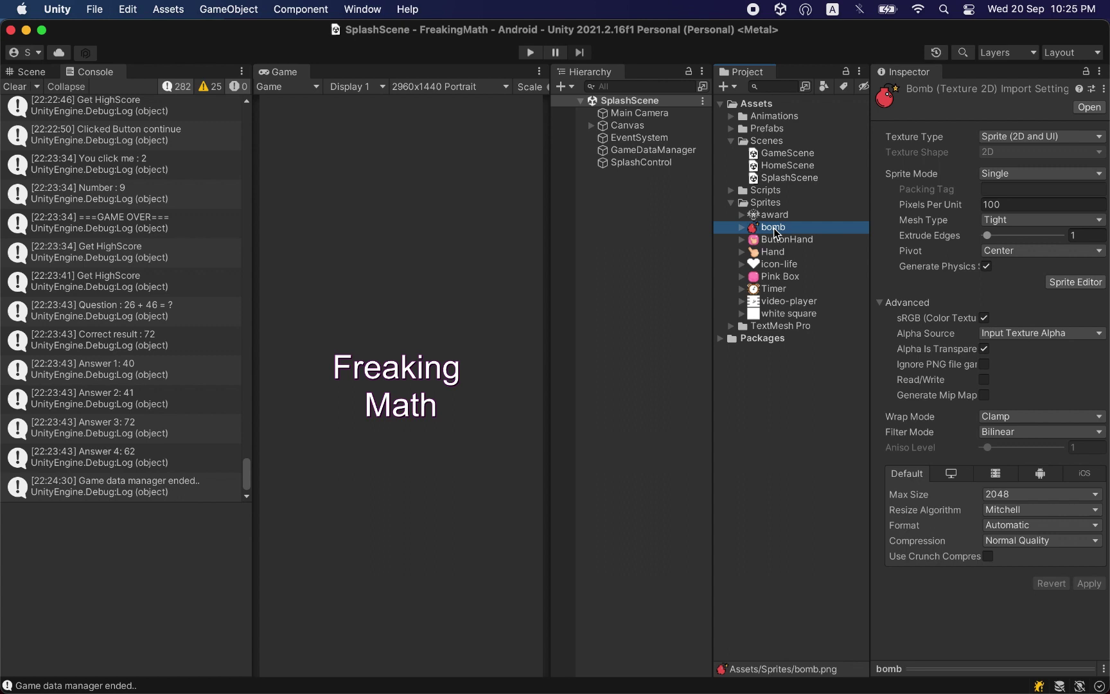
pyautogui.click(802, 243)
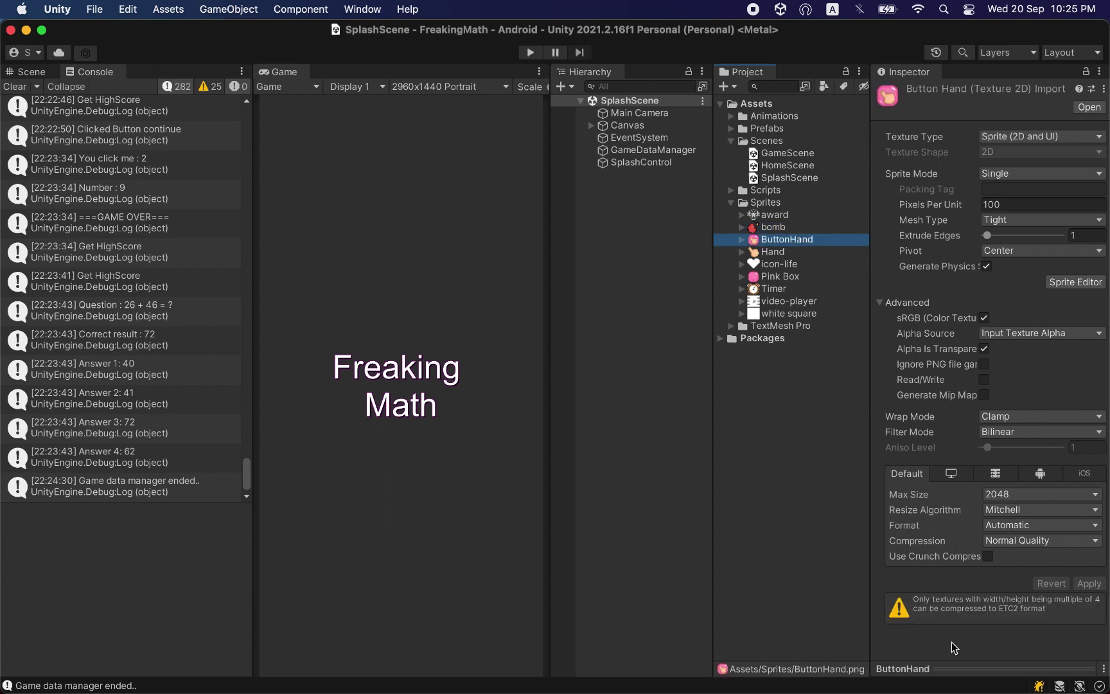
pyautogui.click(942, 671)
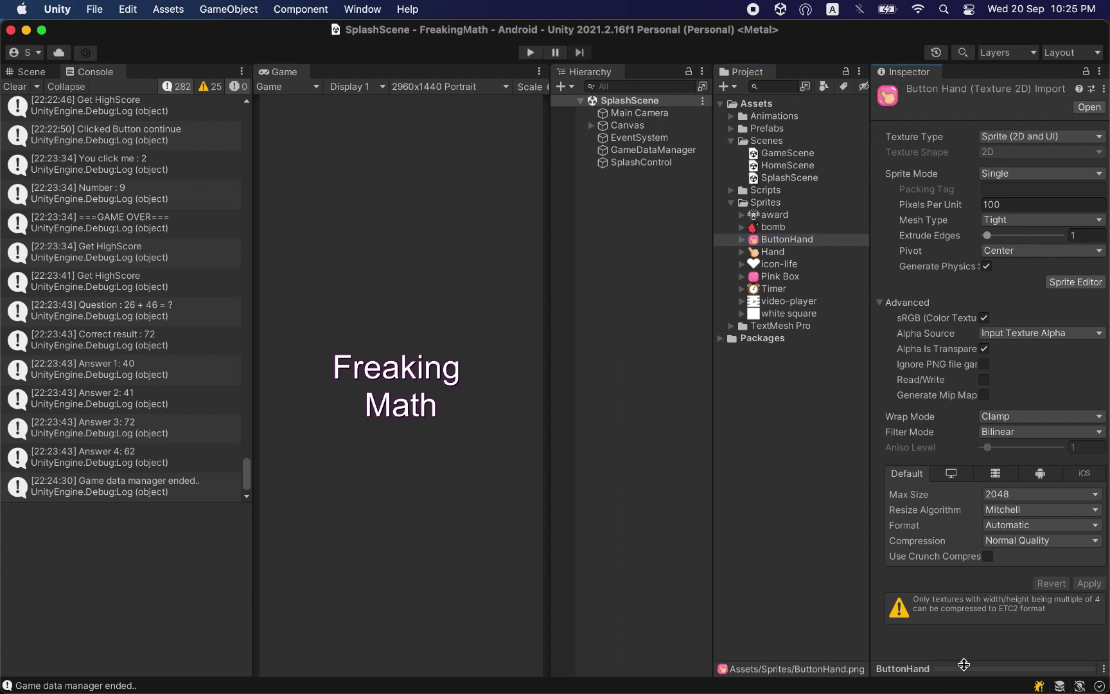
pyautogui.click(964, 664)
pyautogui.moveTo(985, 550); pyautogui.dragTo(990, 474)
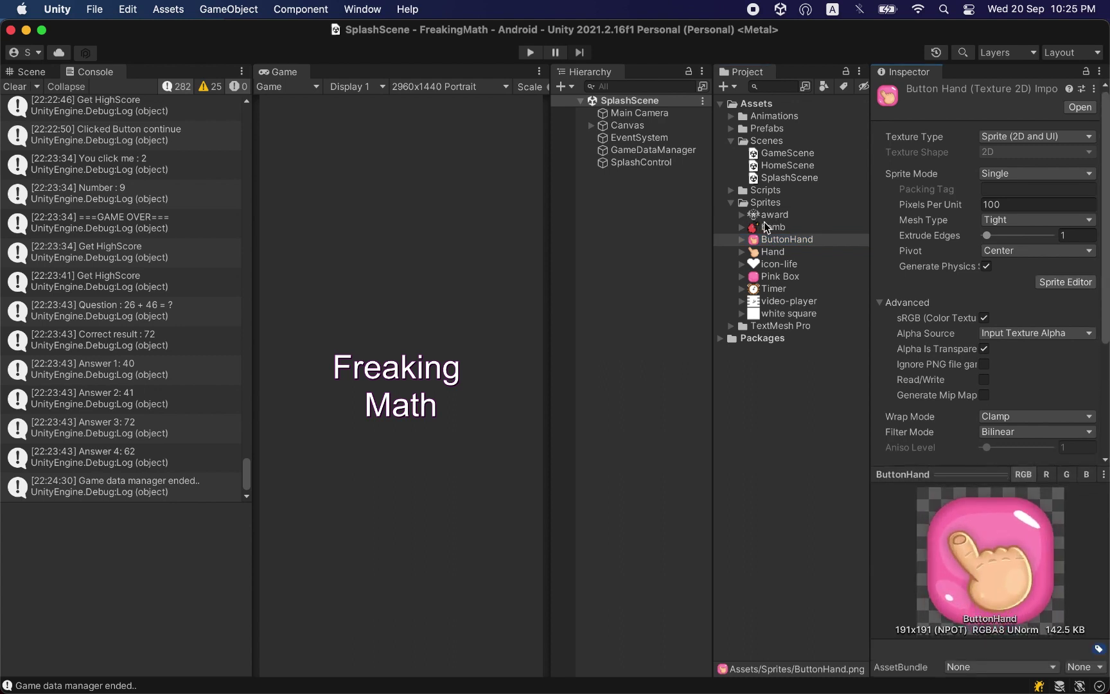
# Preview the bomb, ButtonHand, Hand, Pink Box and Timer sprites in turn
pyautogui.click(766, 228)
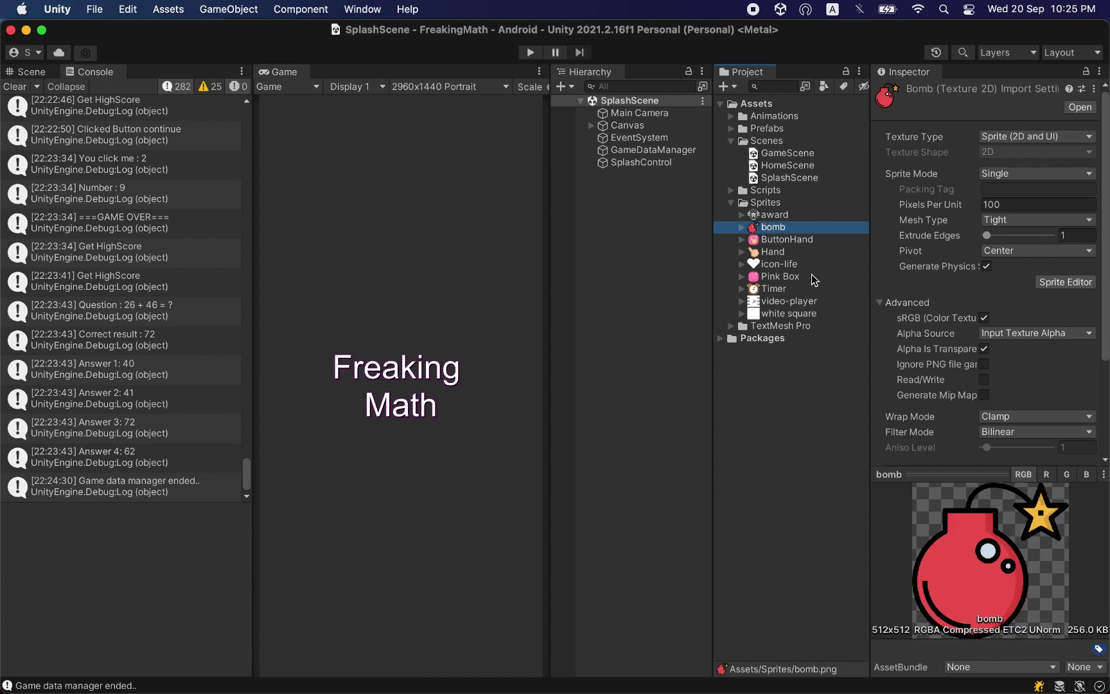
pyautogui.click(795, 241)
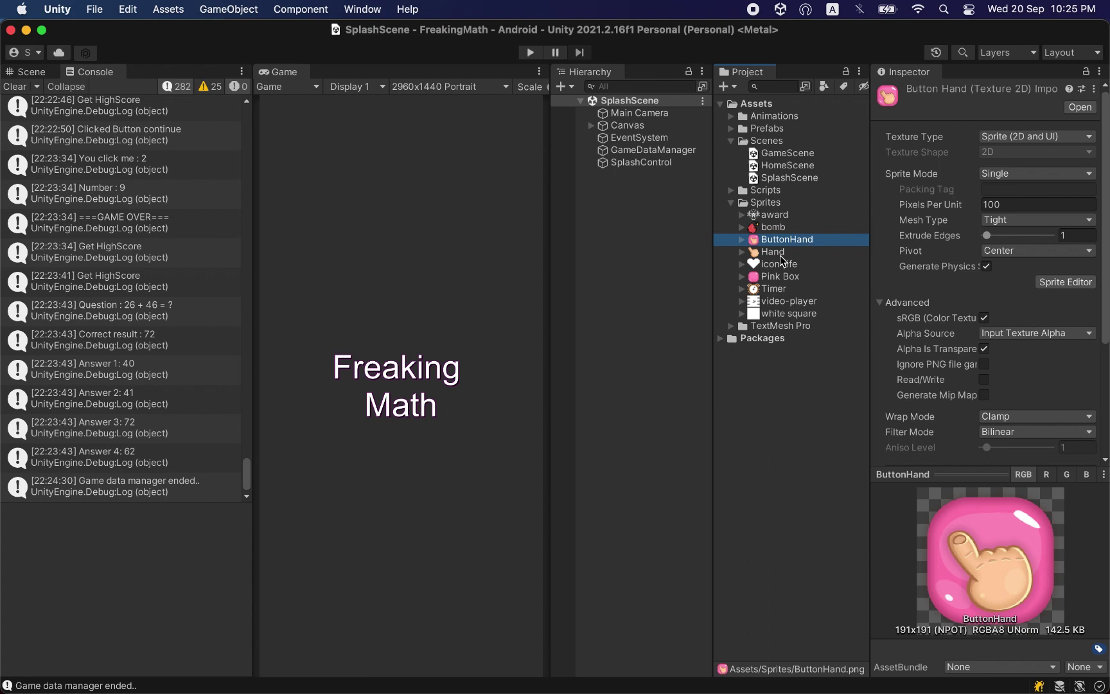
pyautogui.click(776, 254)
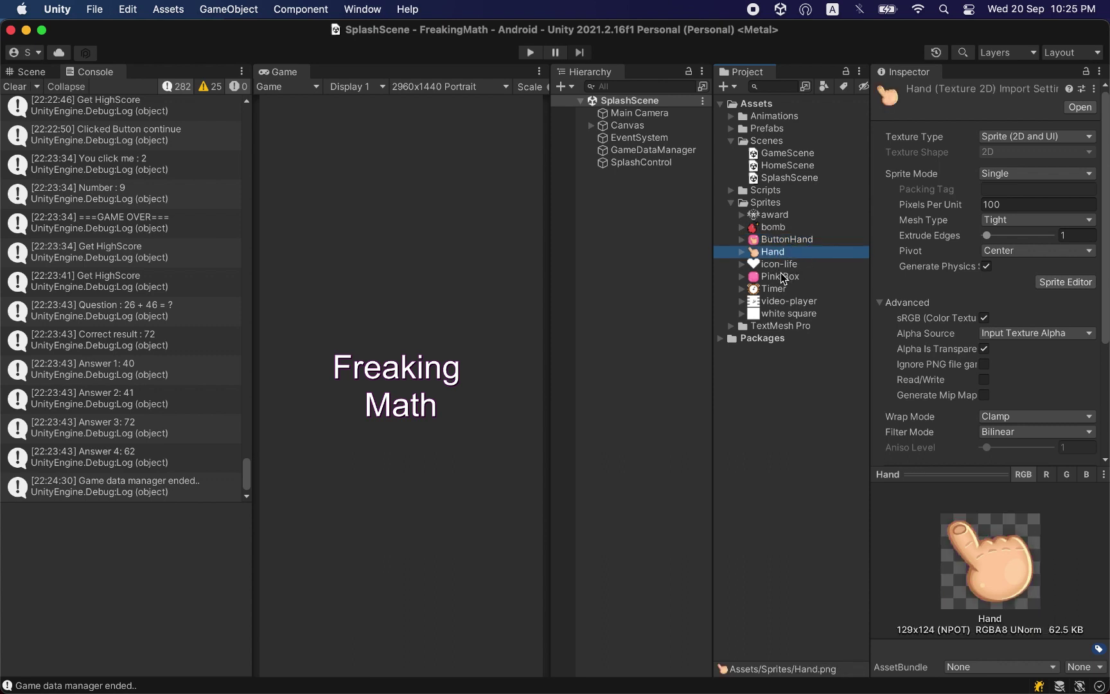
pyautogui.click(783, 278)
pyautogui.click(775, 290)
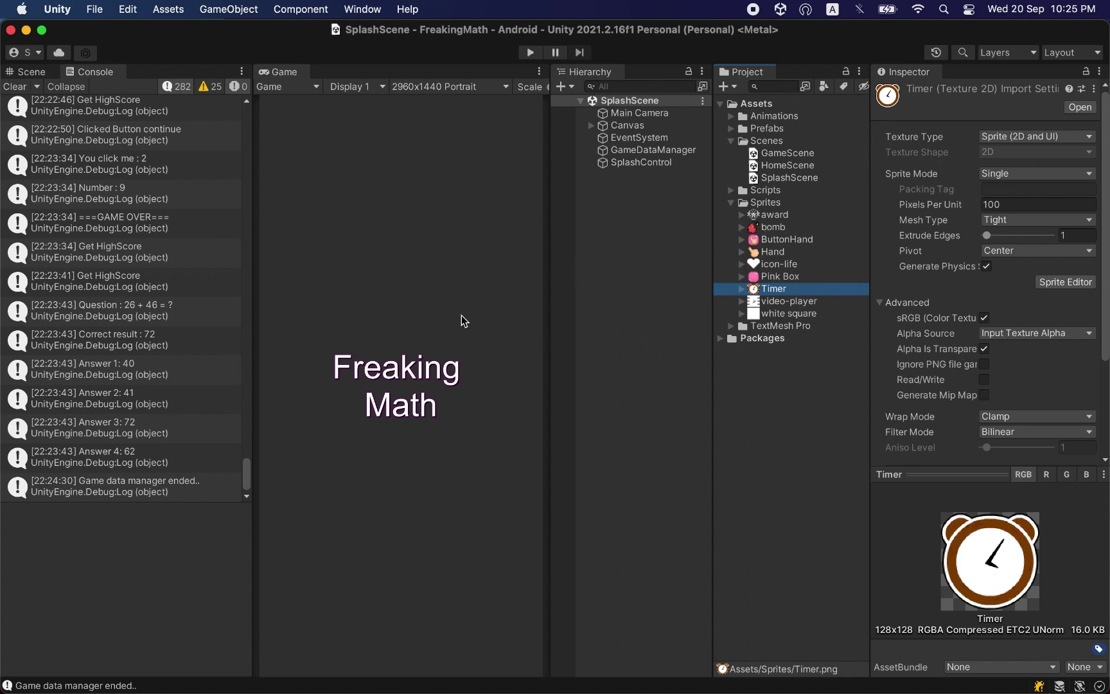
# Open GameScene and expand Canvas and GamePanel in the Hierarchy, selecting GamePanel
pyautogui.rightClick(775, 153)
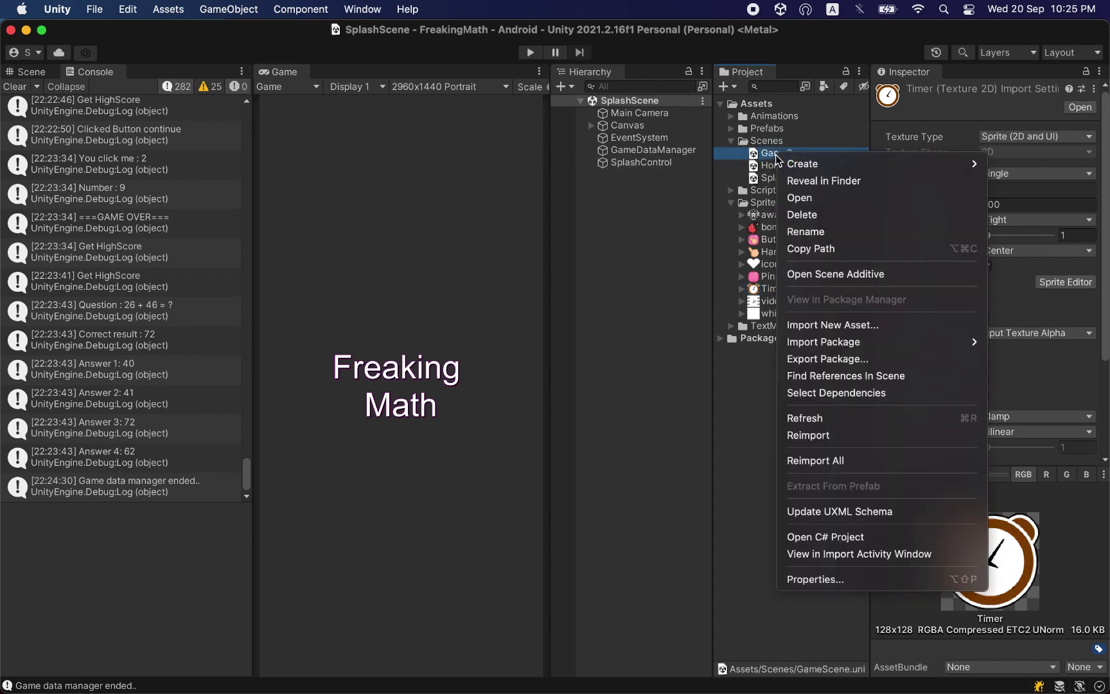
pyautogui.click(801, 198)
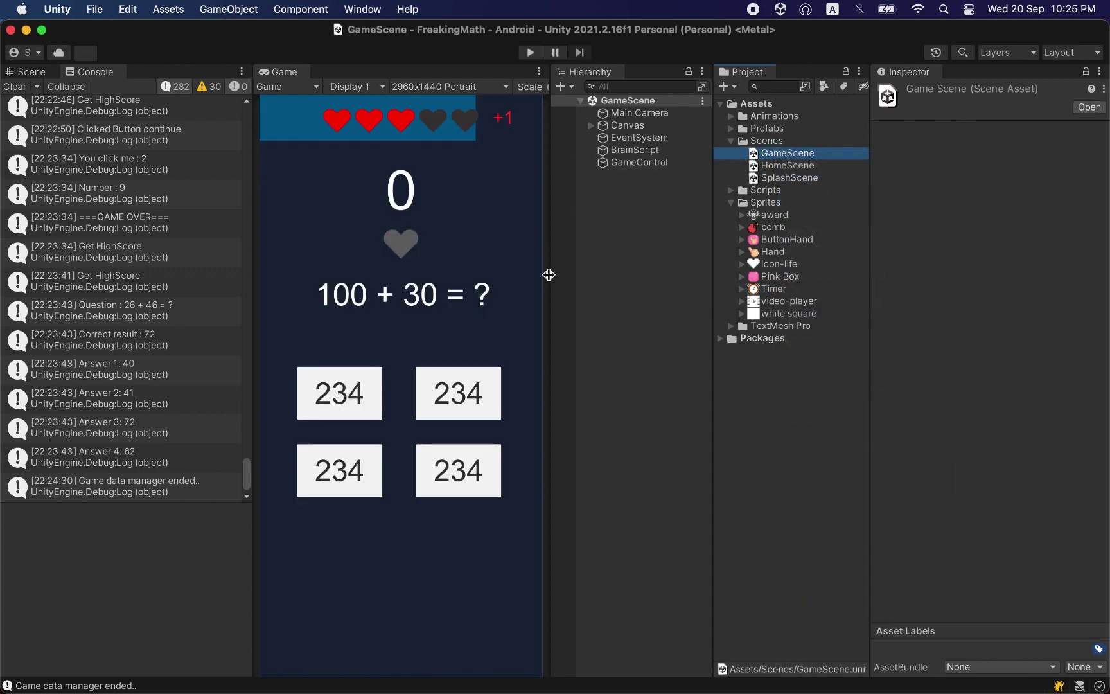
pyautogui.click(590, 126)
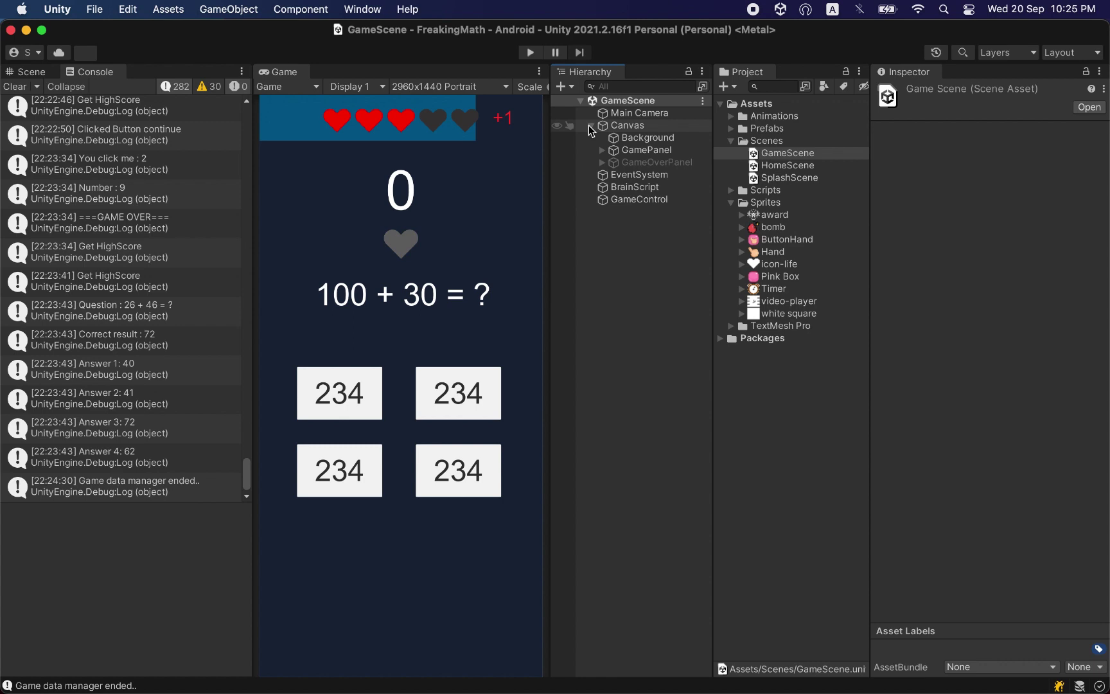
pyautogui.click(602, 150)
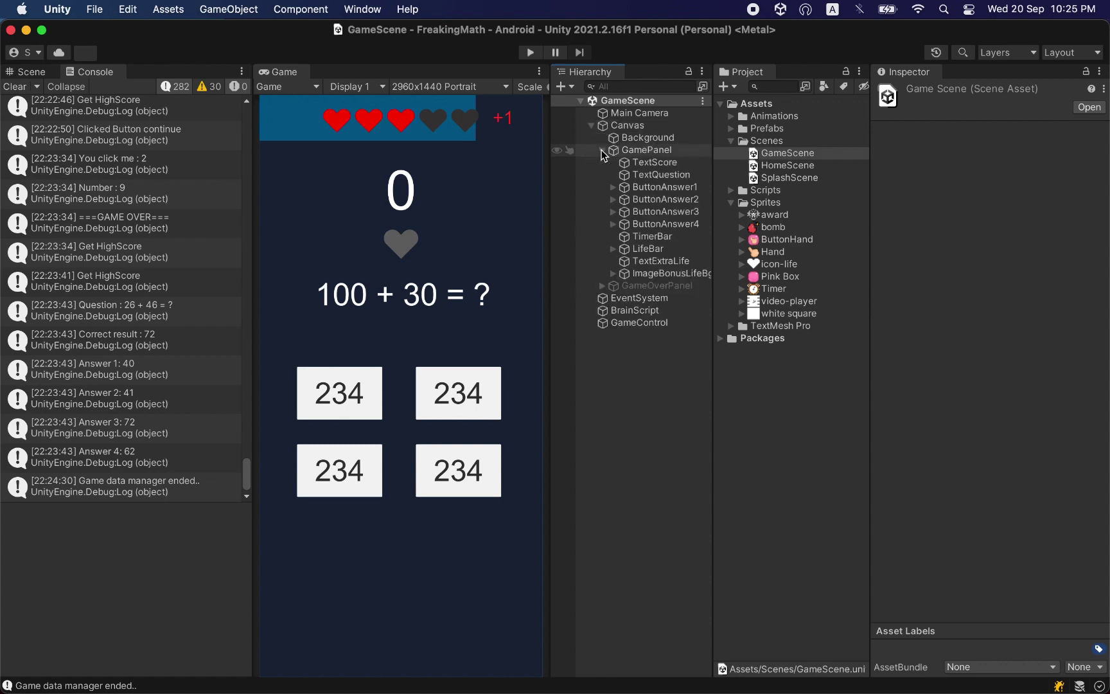
pyautogui.click(653, 153)
pyautogui.rightClick(654, 154)
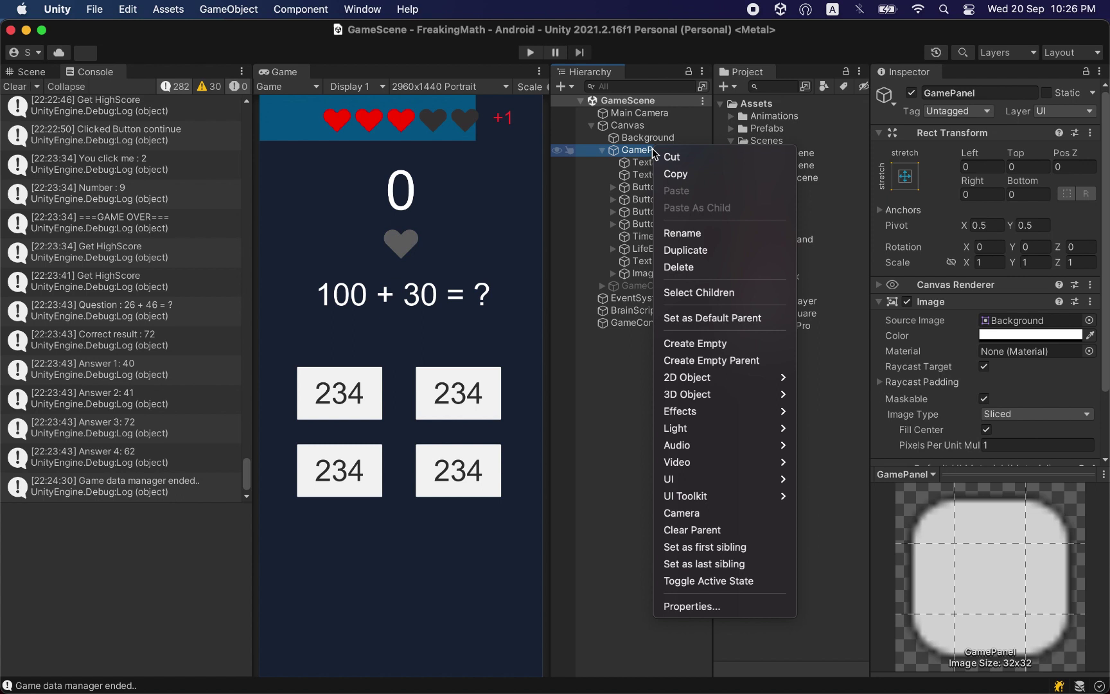
# Add a UI Panel under GamePanel and name it HintActions
pyautogui.moveTo(701, 481)
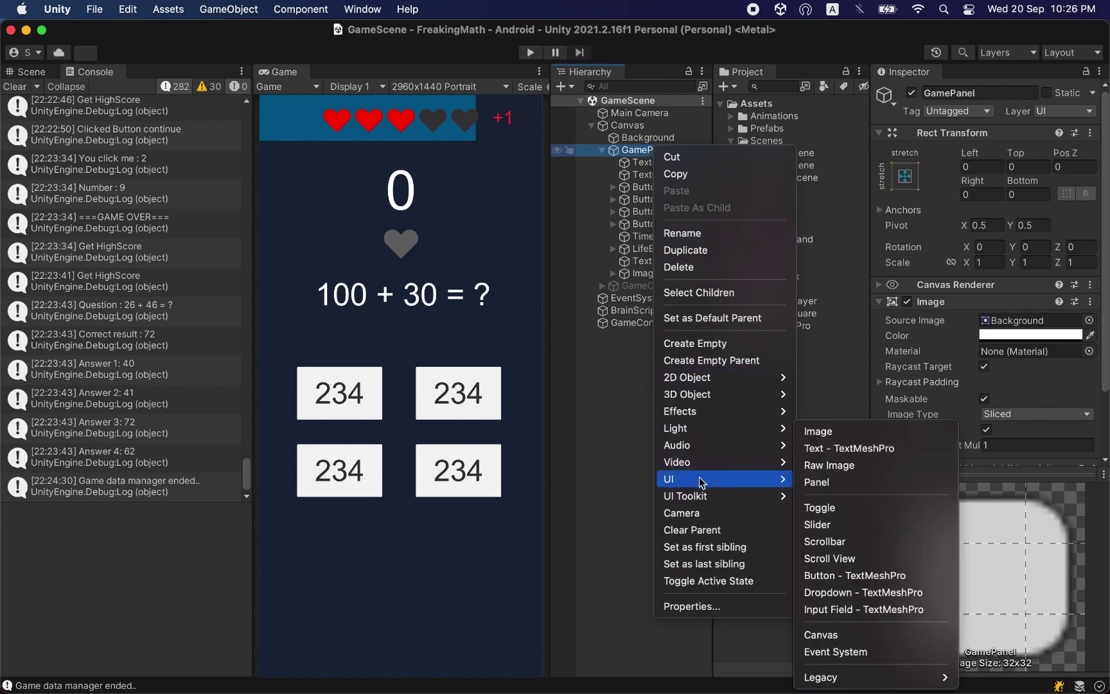
pyautogui.click(814, 488)
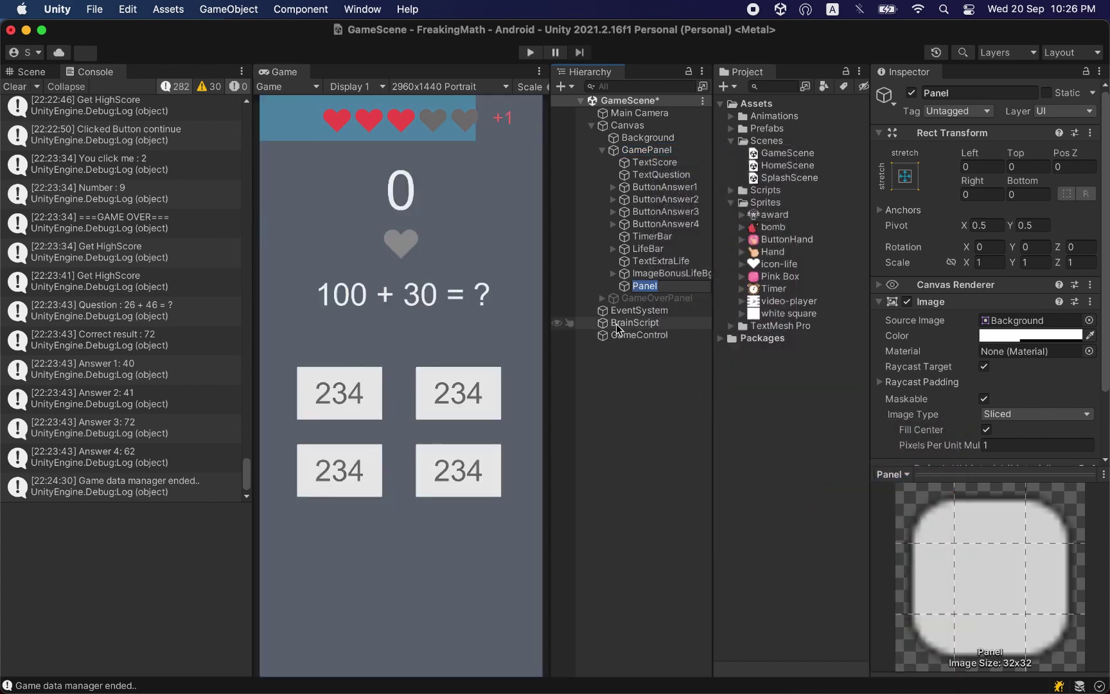
pyautogui.write('HintActions')
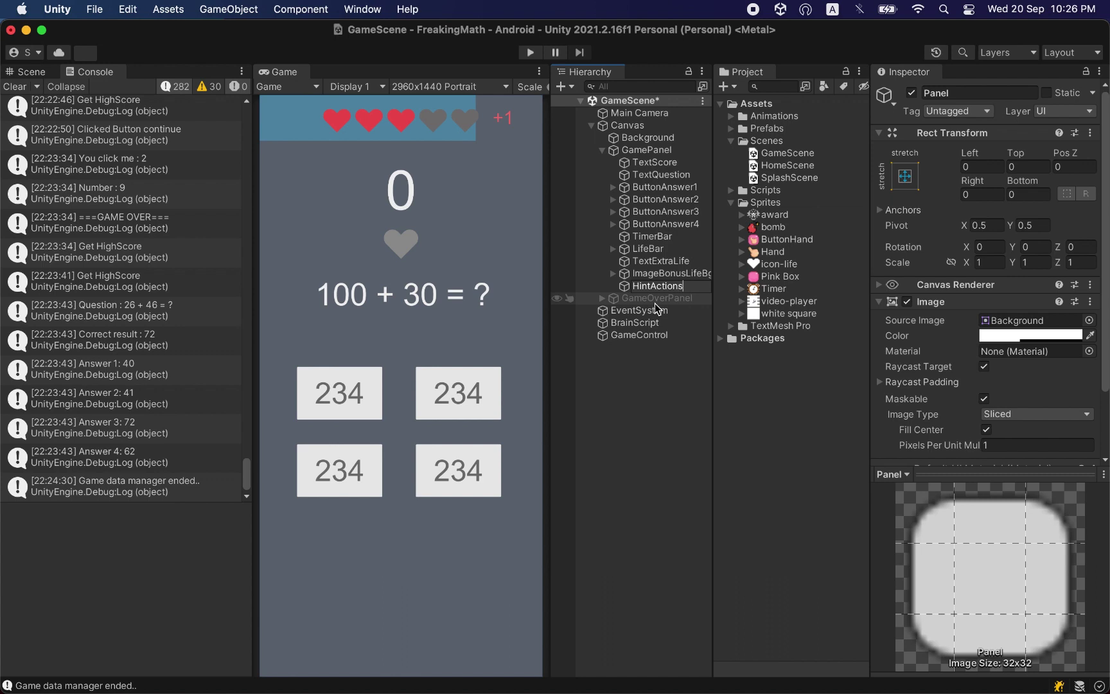
pyautogui.press('Return')
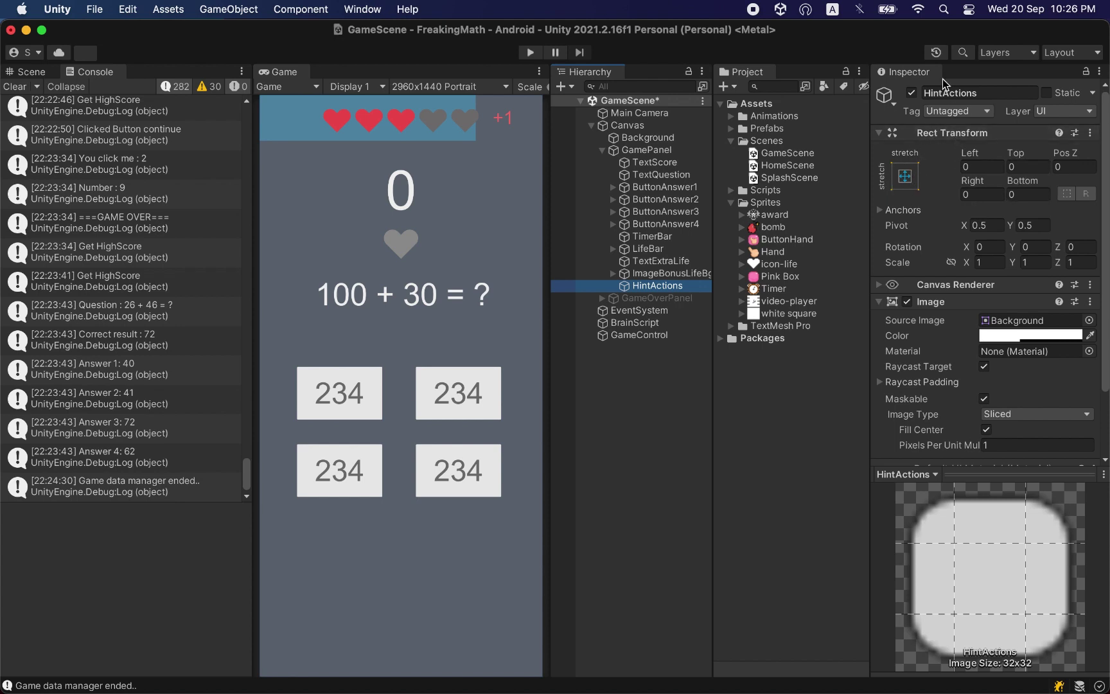
# Apply the bottom-centre anchor preset to HintActions
pyautogui.click(906, 178)
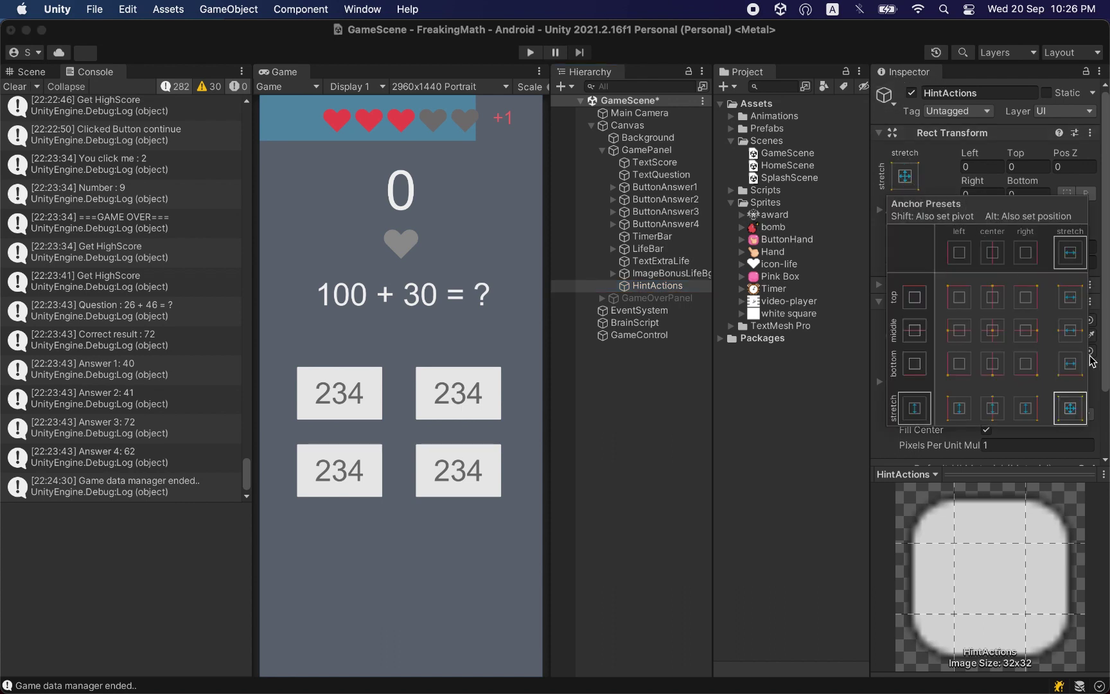
pyautogui.click(991, 372)
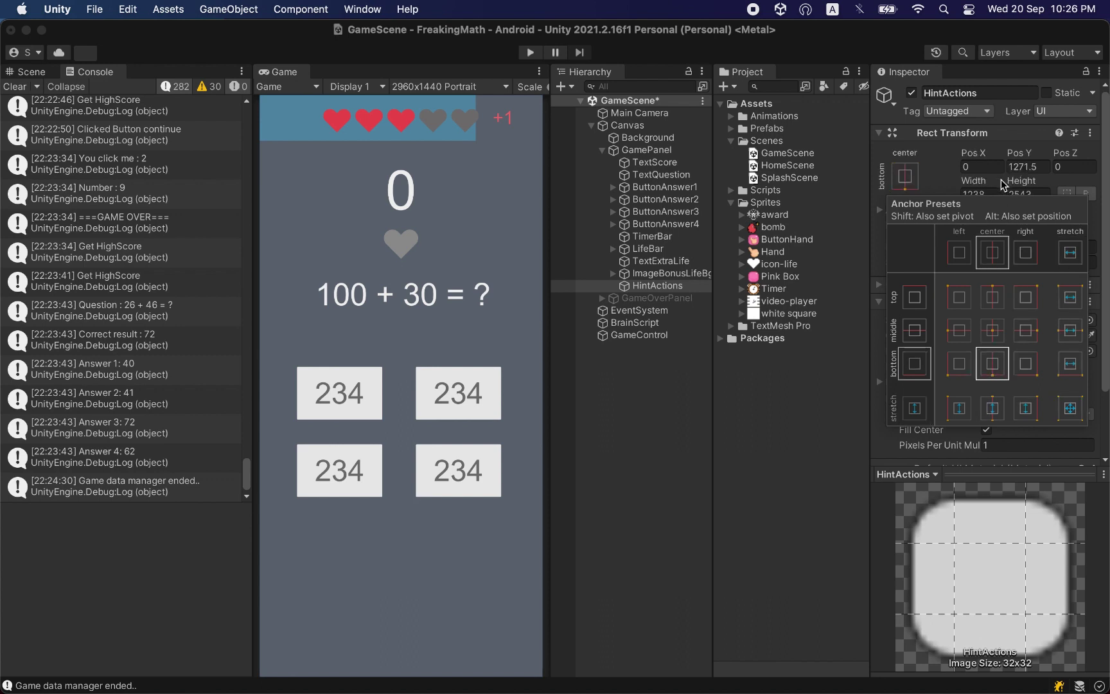
pyautogui.click(939, 185)
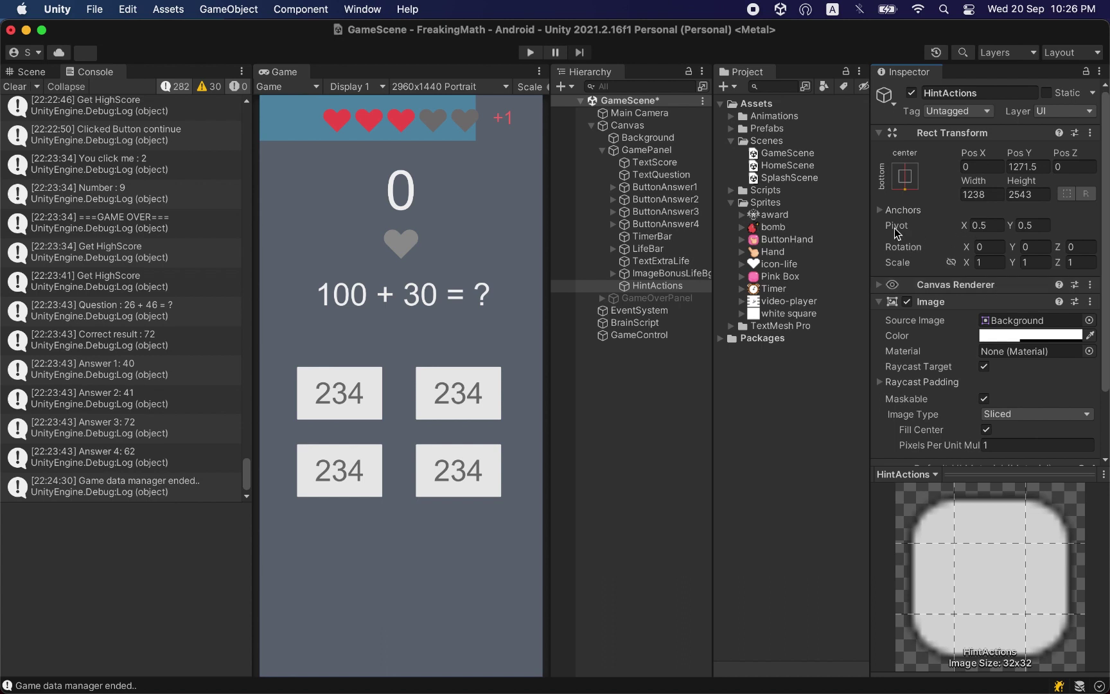
# Set HintActions' Pivot Y and Pos Y to 0, then adjust its height
pyautogui.click(1039, 224)
pyautogui.write('0')
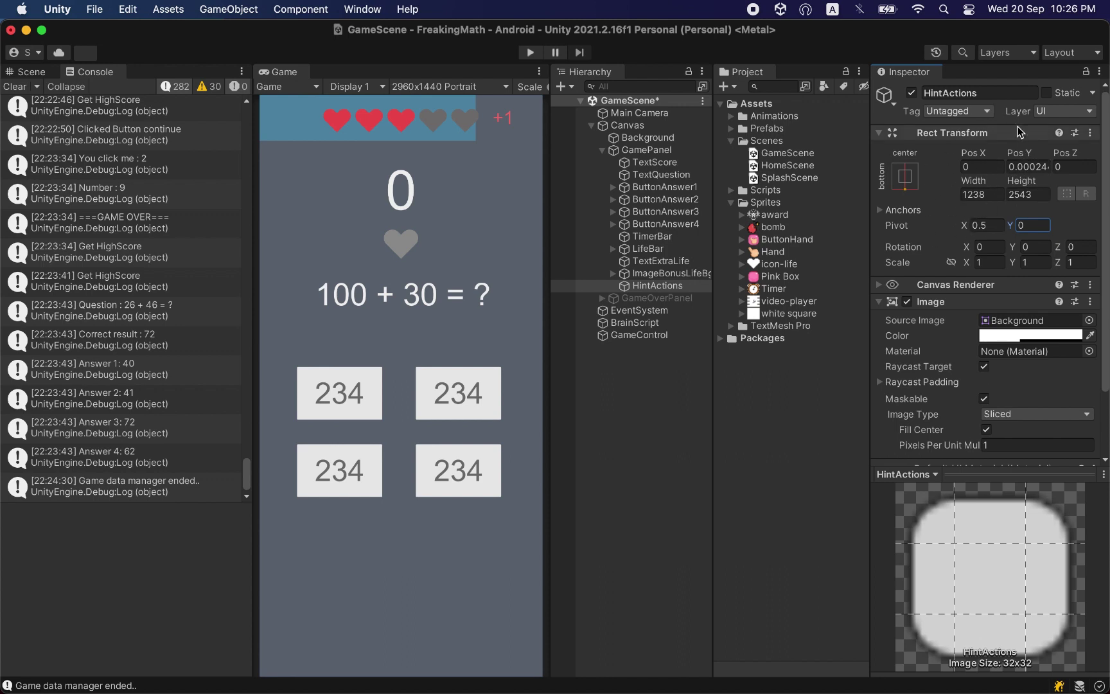
pyautogui.click(1032, 167)
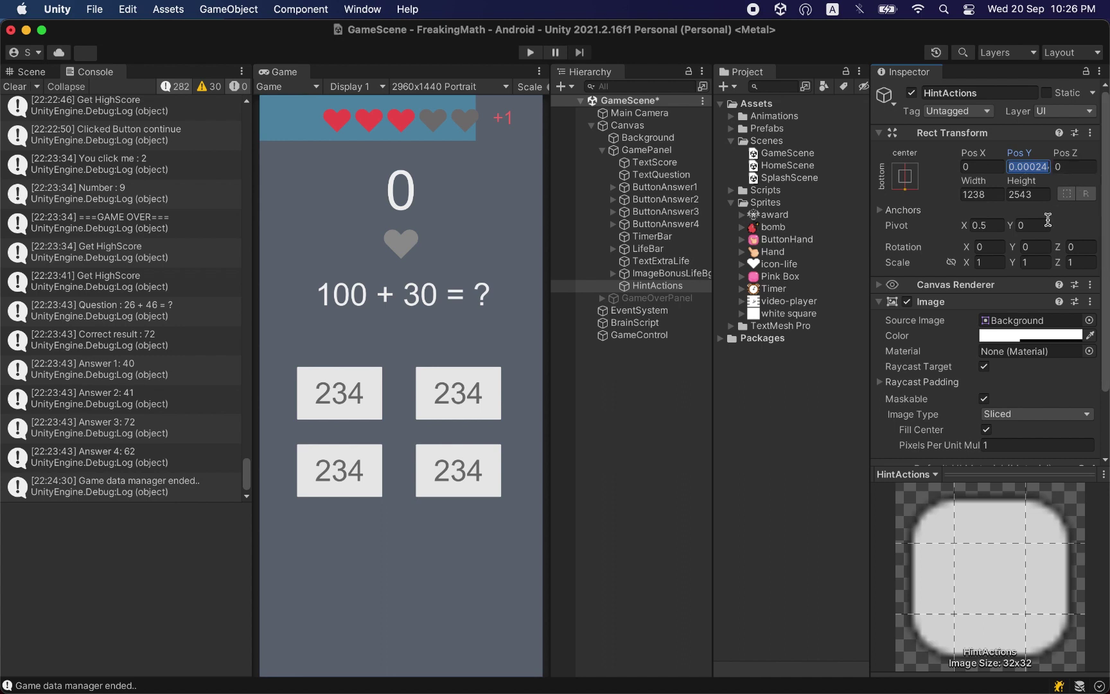
pyautogui.write('0')
pyautogui.moveTo(1035, 184)
pyautogui.mouseDown()
pyautogui.moveTo(538, 238)
pyautogui.moveTo(972, 186)
pyautogui.moveTo(962, 189)
pyautogui.mouseUp()
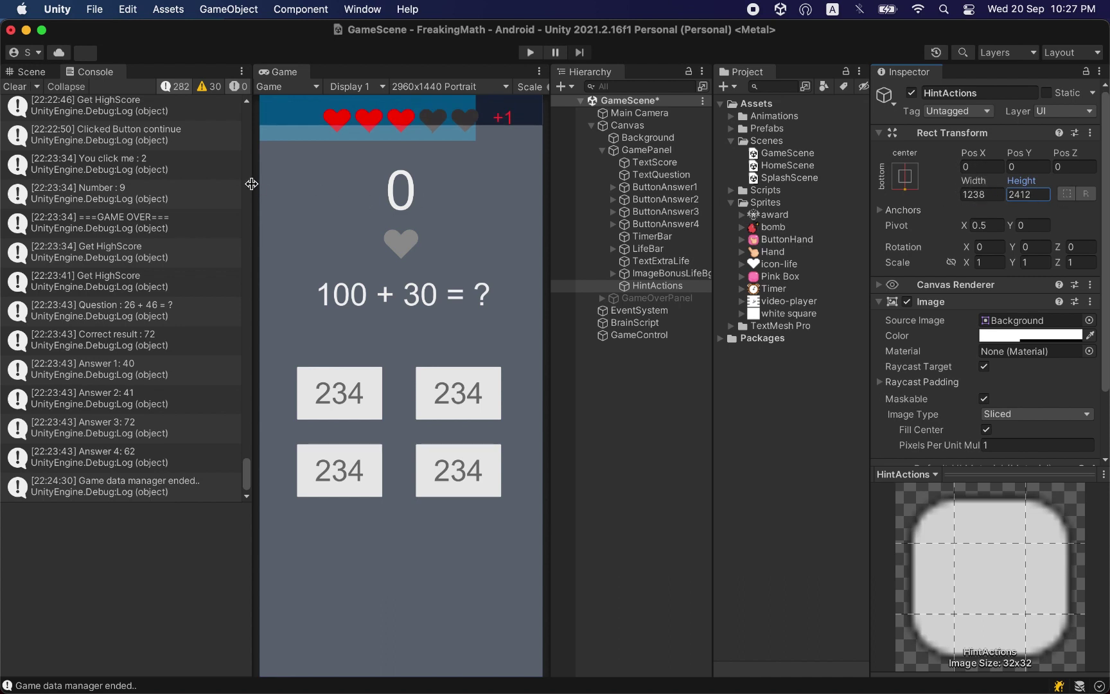
pyautogui.moveTo(254, 183); pyautogui.dragTo(295, 182)
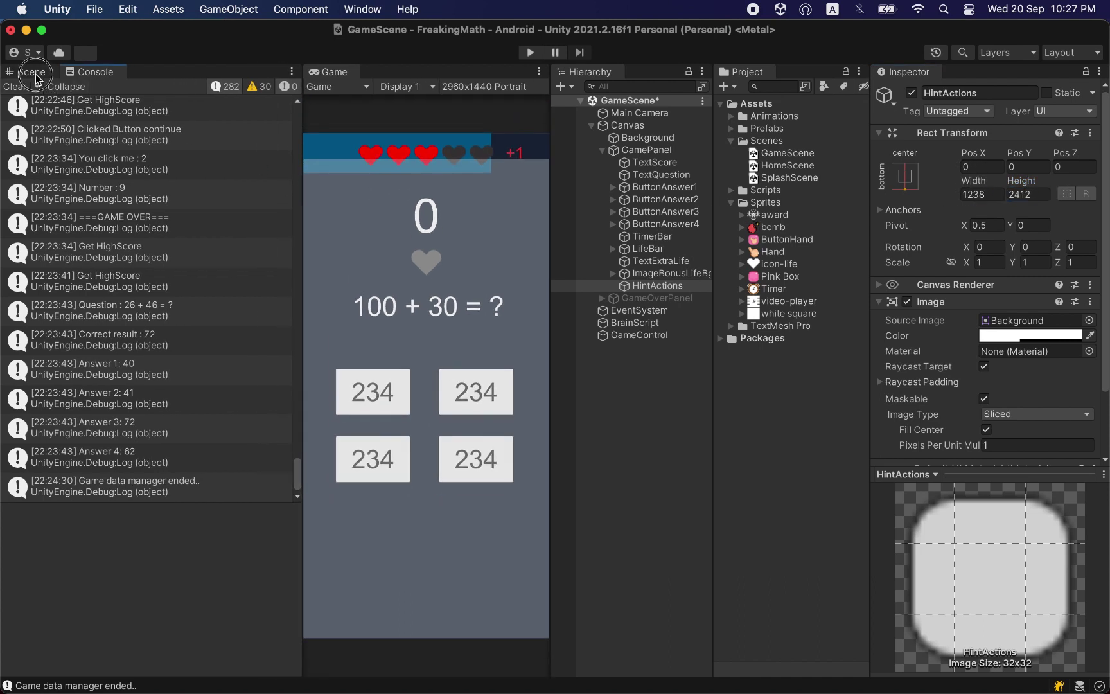
# In the Scene view, drag HintActions' top edge down and set its Height to 250
pyautogui.click(29, 71)
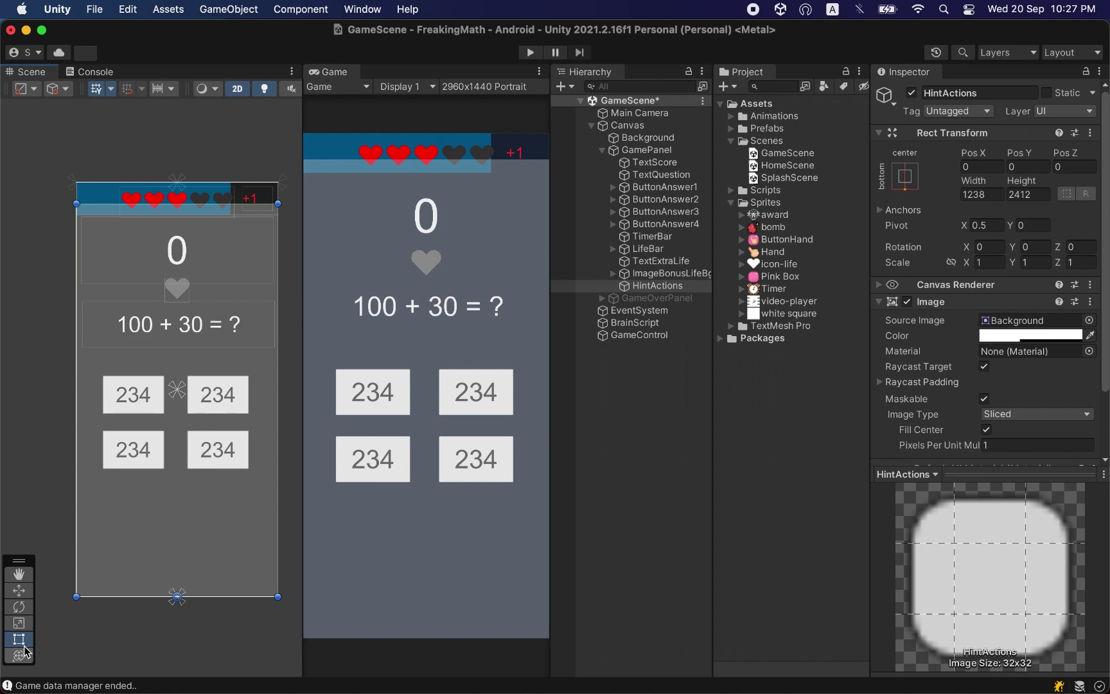
pyautogui.moveTo(239, 204); pyautogui.dragTo(237, 464)
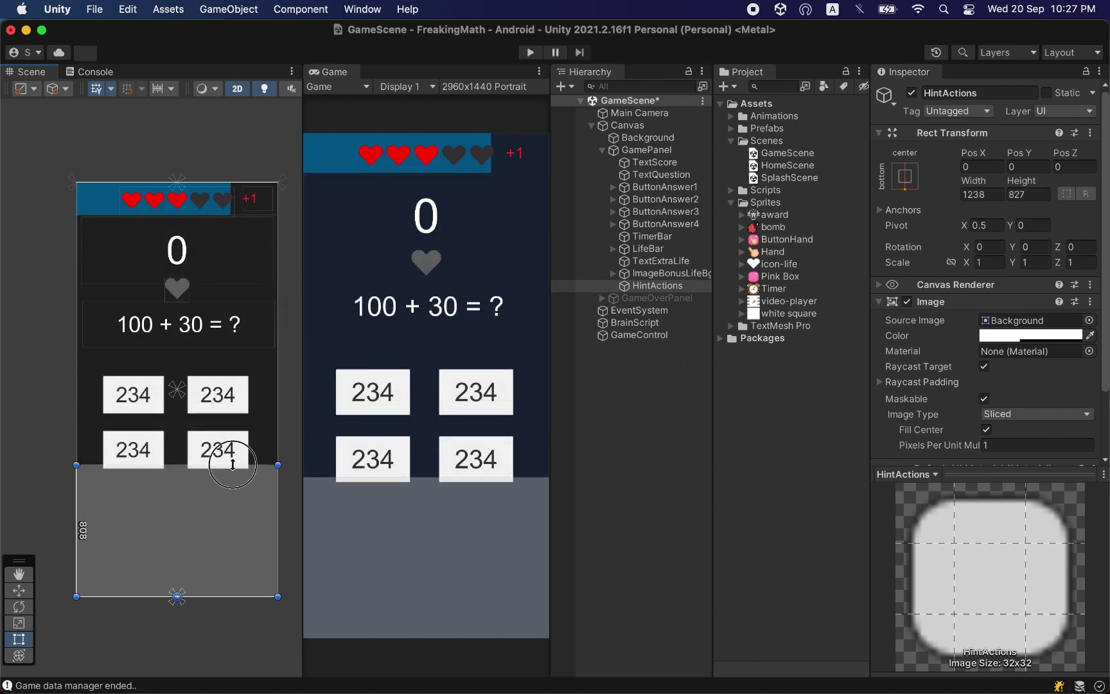
pyautogui.click(1029, 194)
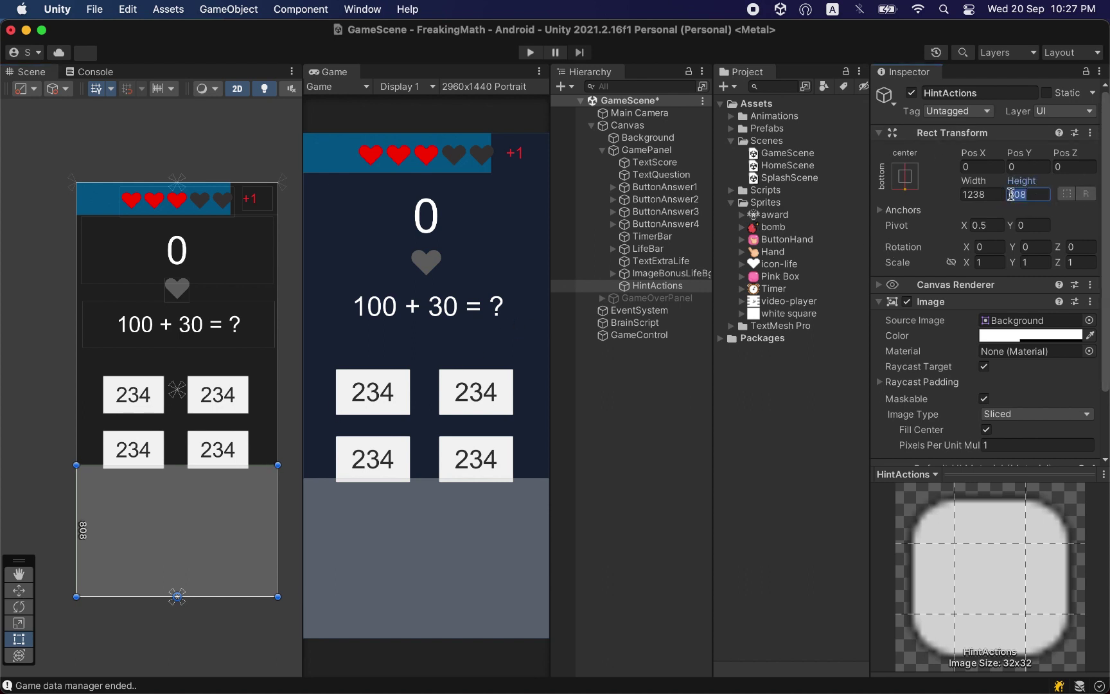
pyautogui.press('BackSpace')
pyautogui.write('50')
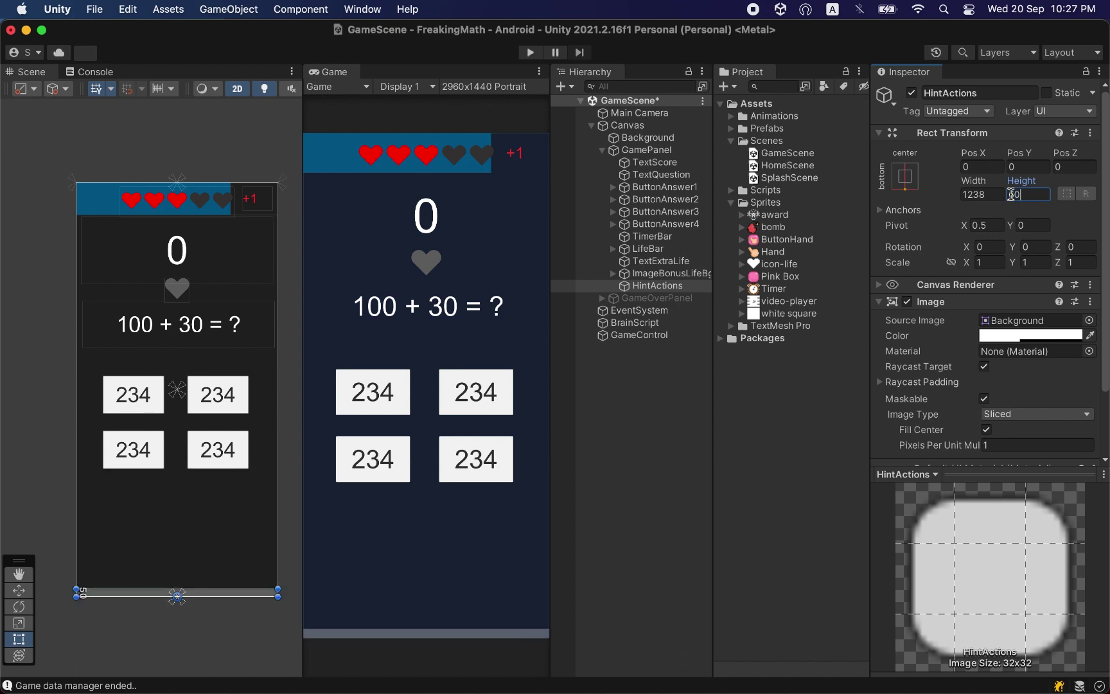
pyautogui.write('2')
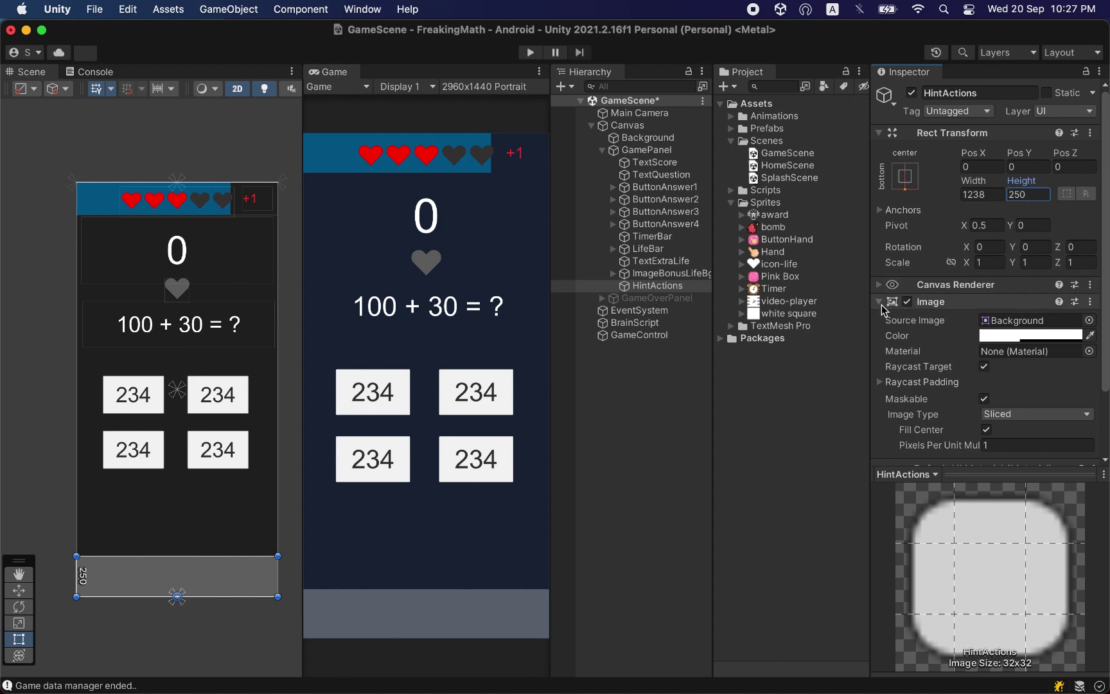
pyautogui.click(879, 302)
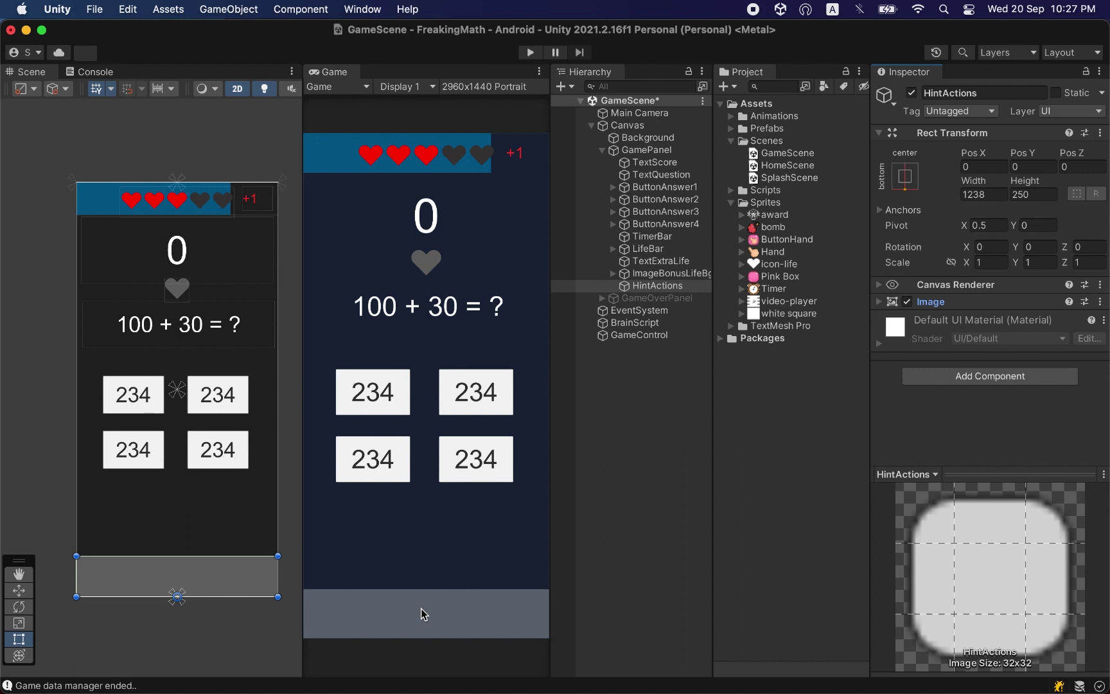
# Inspect the LifeBar object and its Life Control settings
pyautogui.click(611, 250)
pyautogui.click(672, 249)
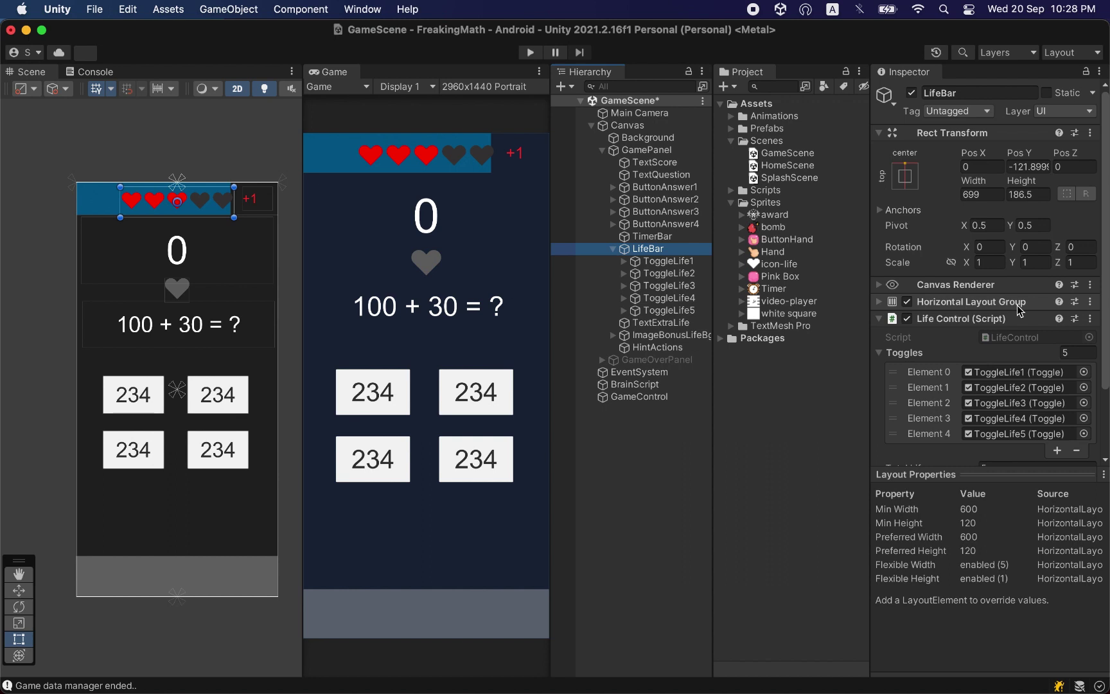
pyautogui.click(879, 319)
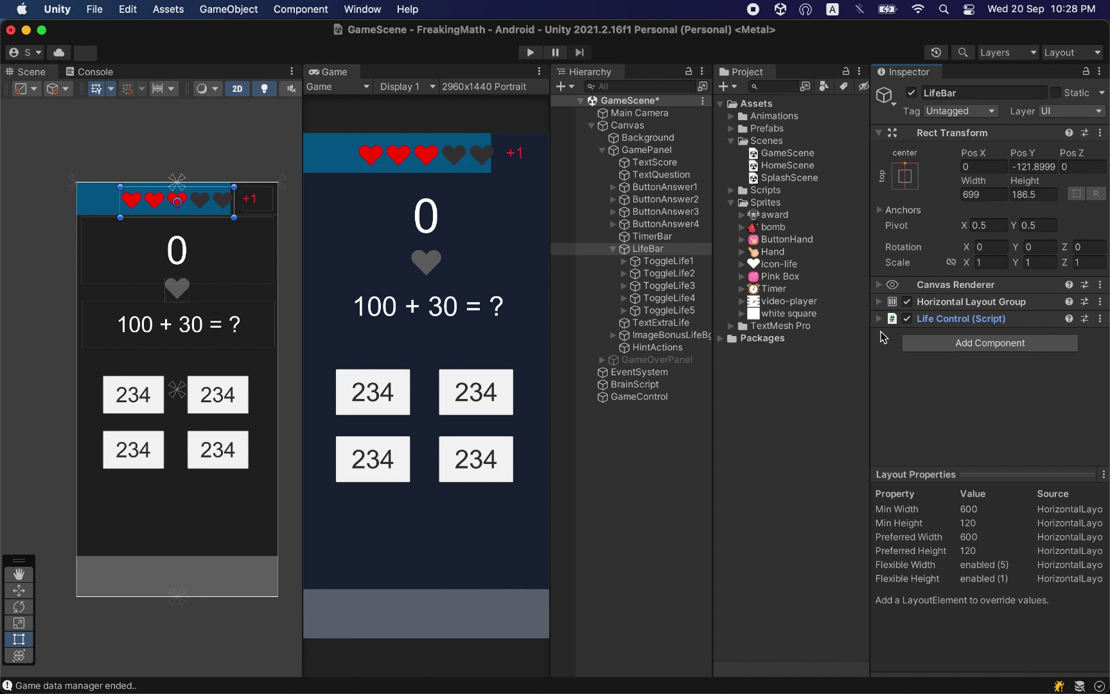
pyautogui.click(613, 249)
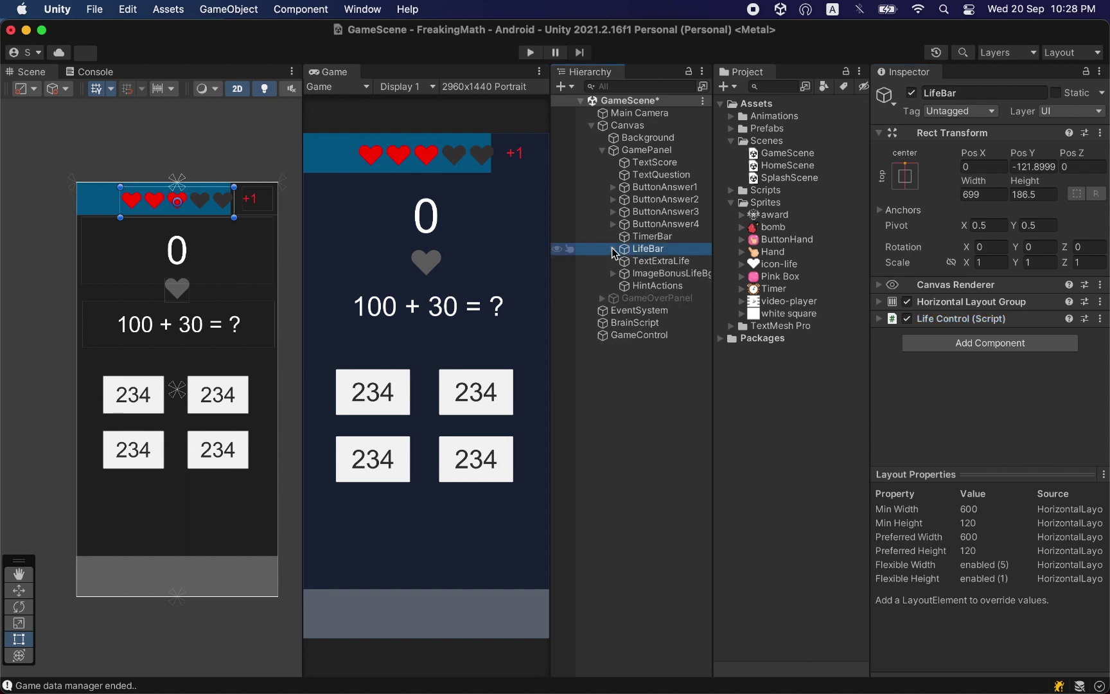
# Add a Horizontal Layout Group component to HintActions
pyautogui.click(642, 287)
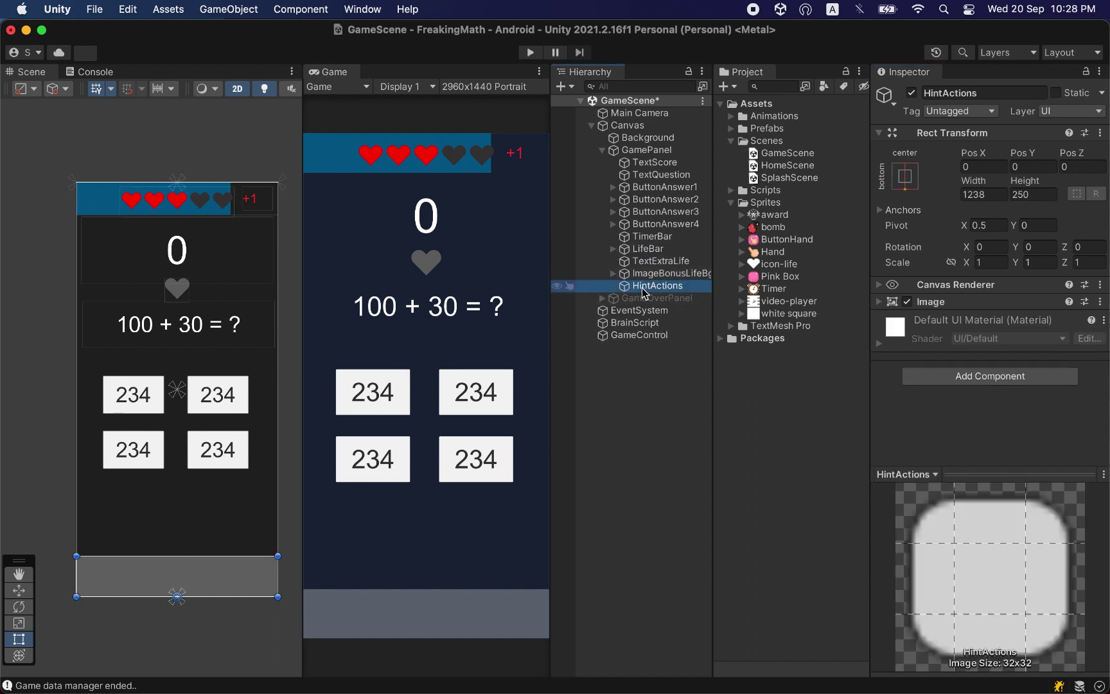
pyautogui.click(974, 379)
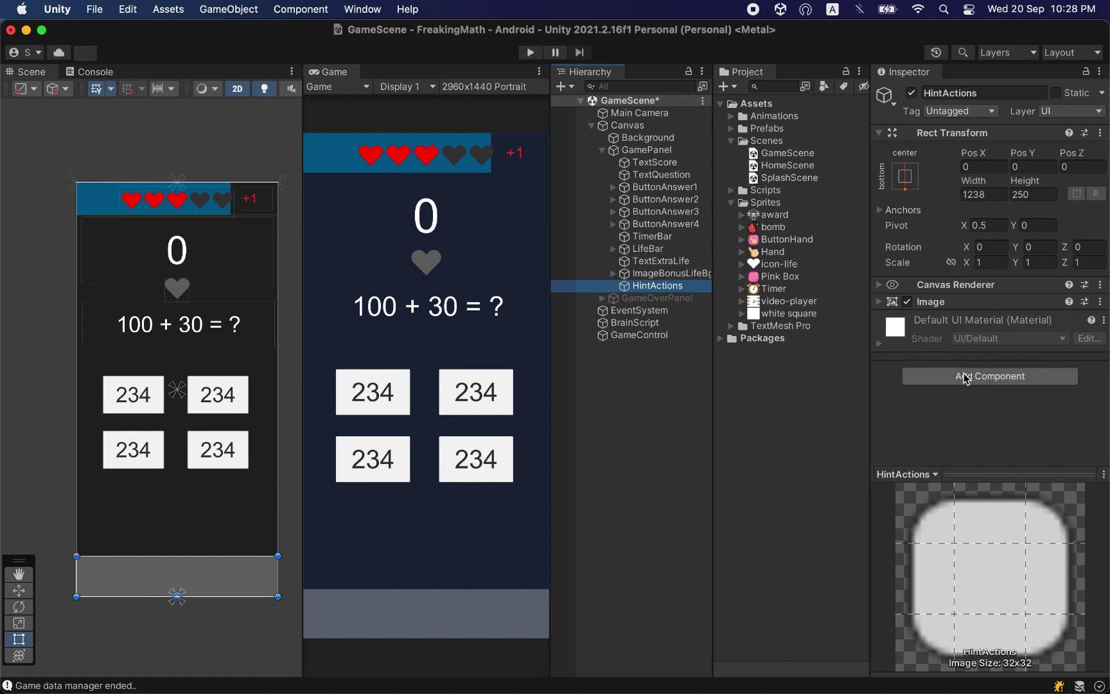
pyautogui.click(996, 383)
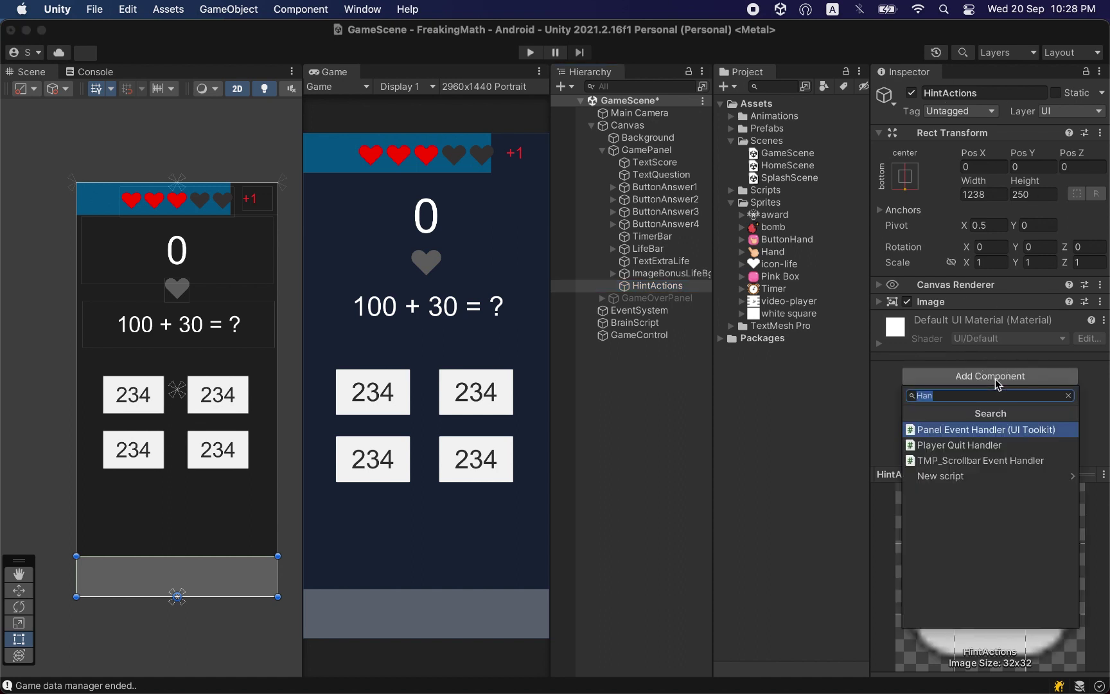
pyautogui.write('ho')
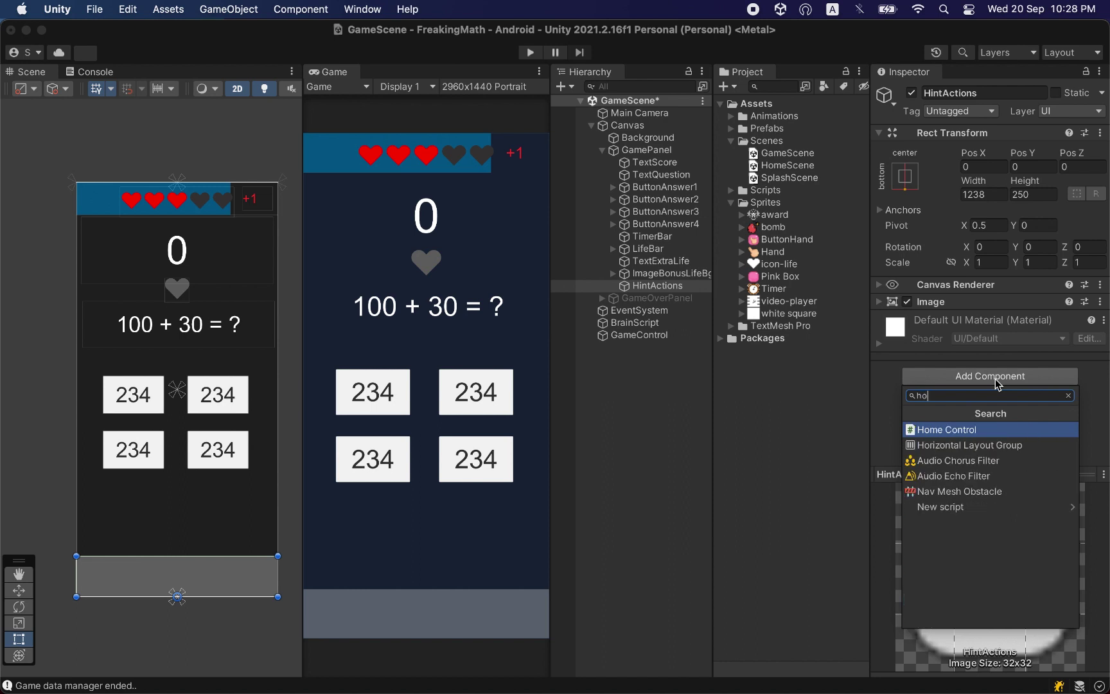
pyautogui.press('Down')
pyautogui.press('Return')
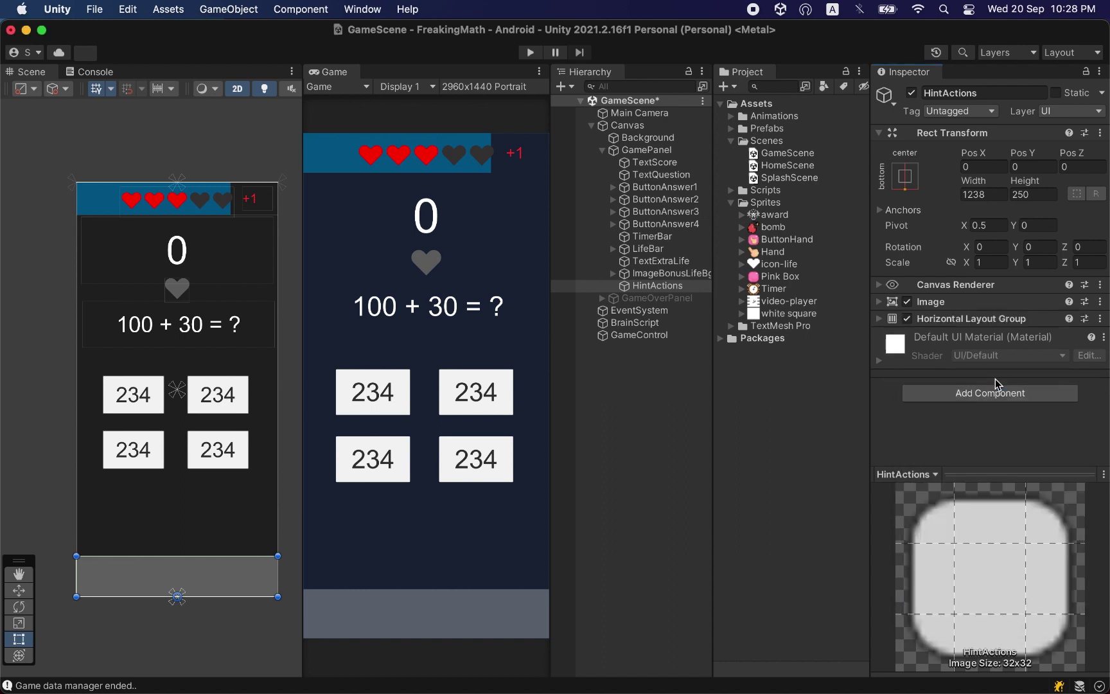
# Set the Horizontal Layout Group's Child Alignment to Middle Center
pyautogui.click(879, 318)
pyautogui.scroll(-2, 993, 384)
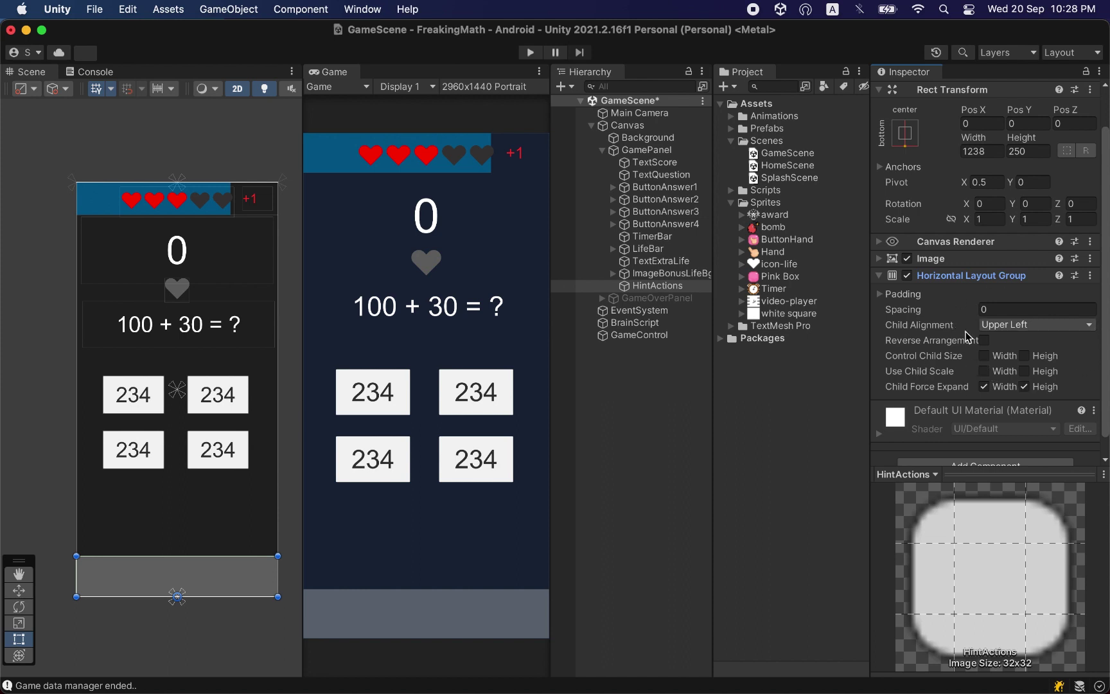
pyautogui.click(990, 325)
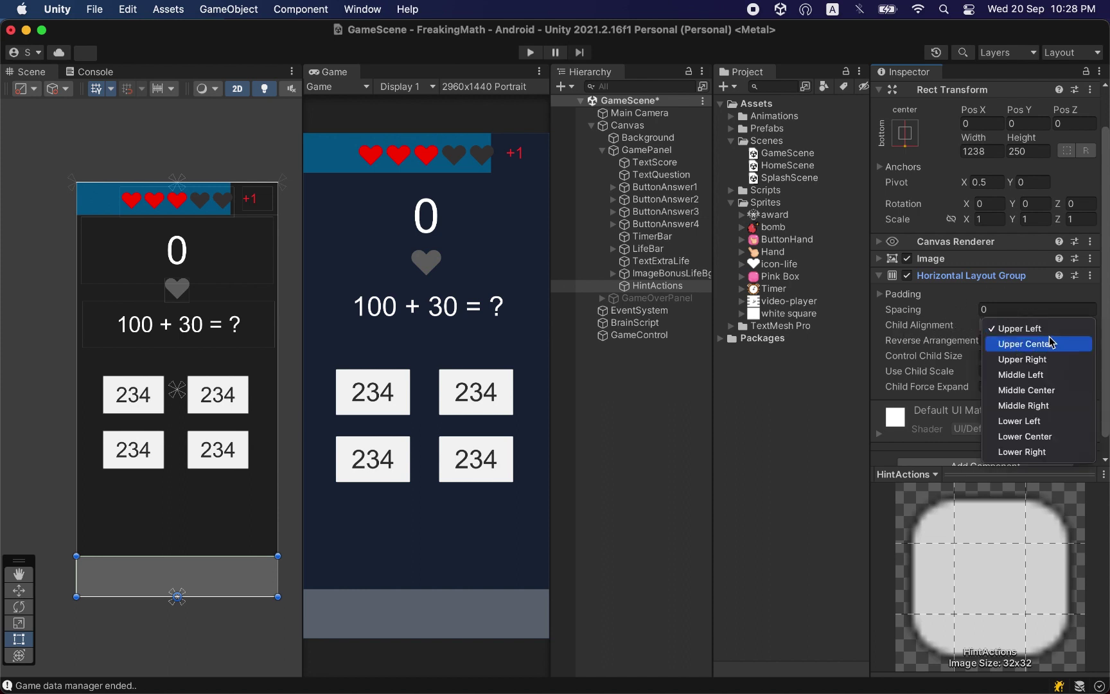
pyautogui.click(1032, 392)
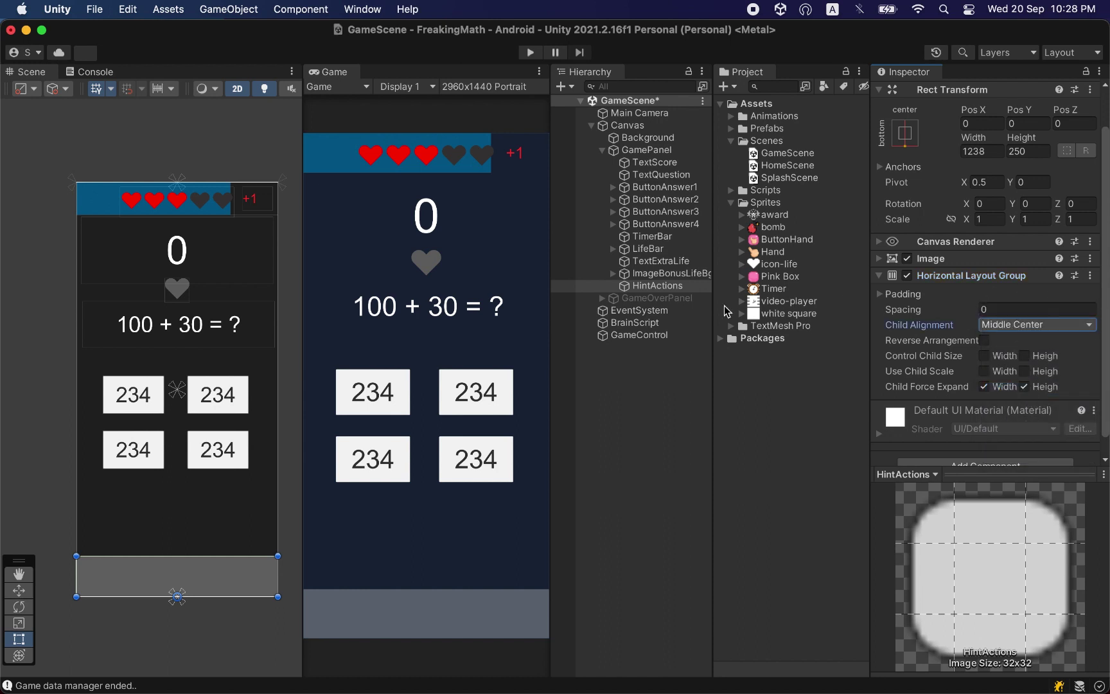
# Add a TextMeshPro button named ButtonGiveAnswer under HintActions and delete its Text (TMP) child
pyautogui.rightClick(654, 291)
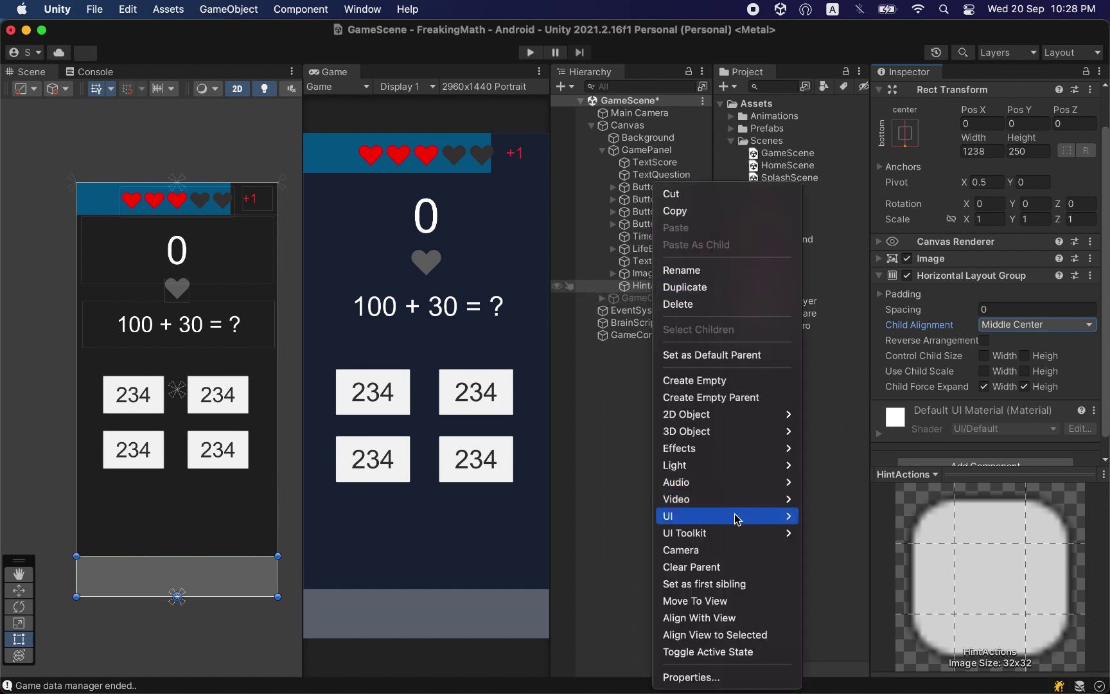
pyautogui.moveTo(765, 522)
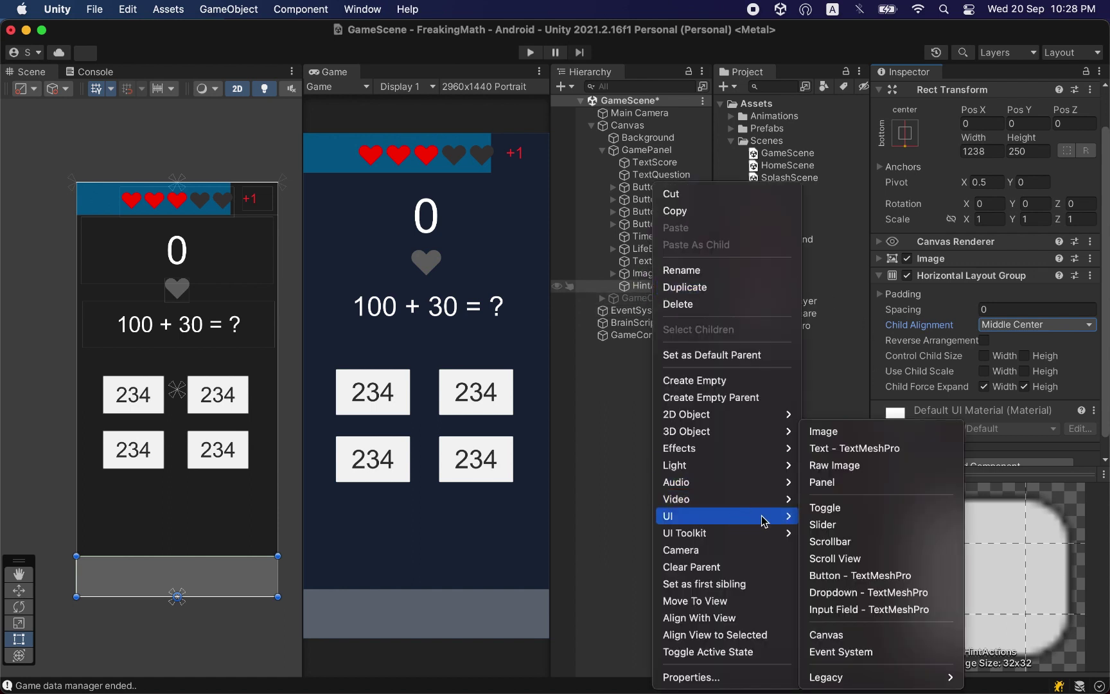
pyautogui.click(831, 579)
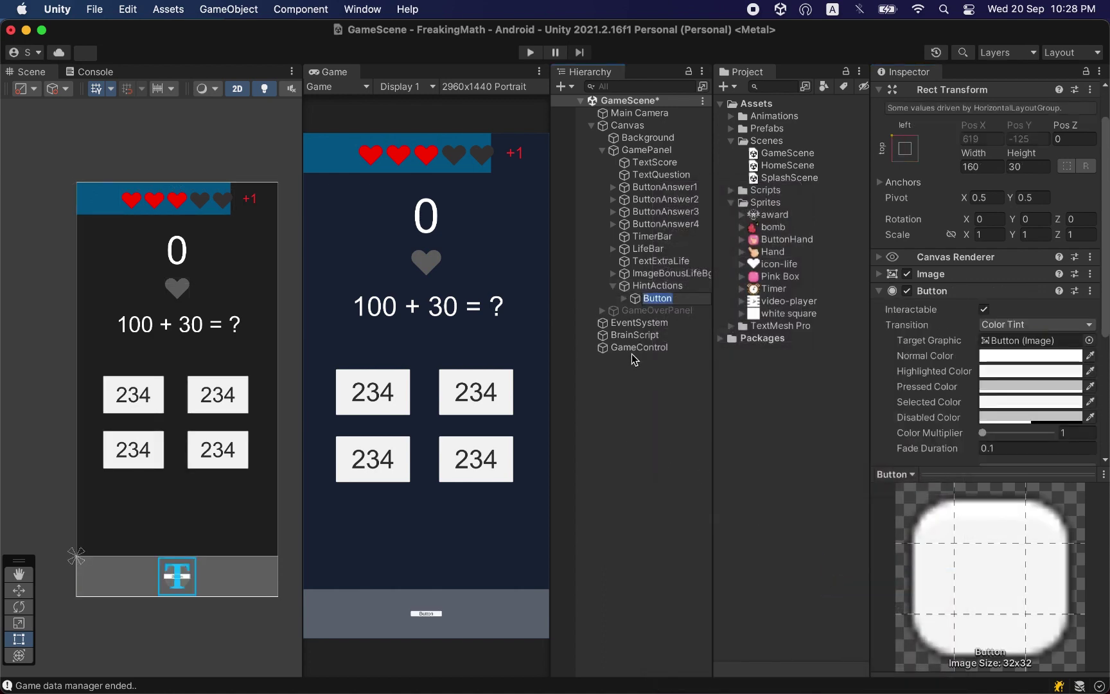
pyautogui.write('ButtonGiveAnswer')
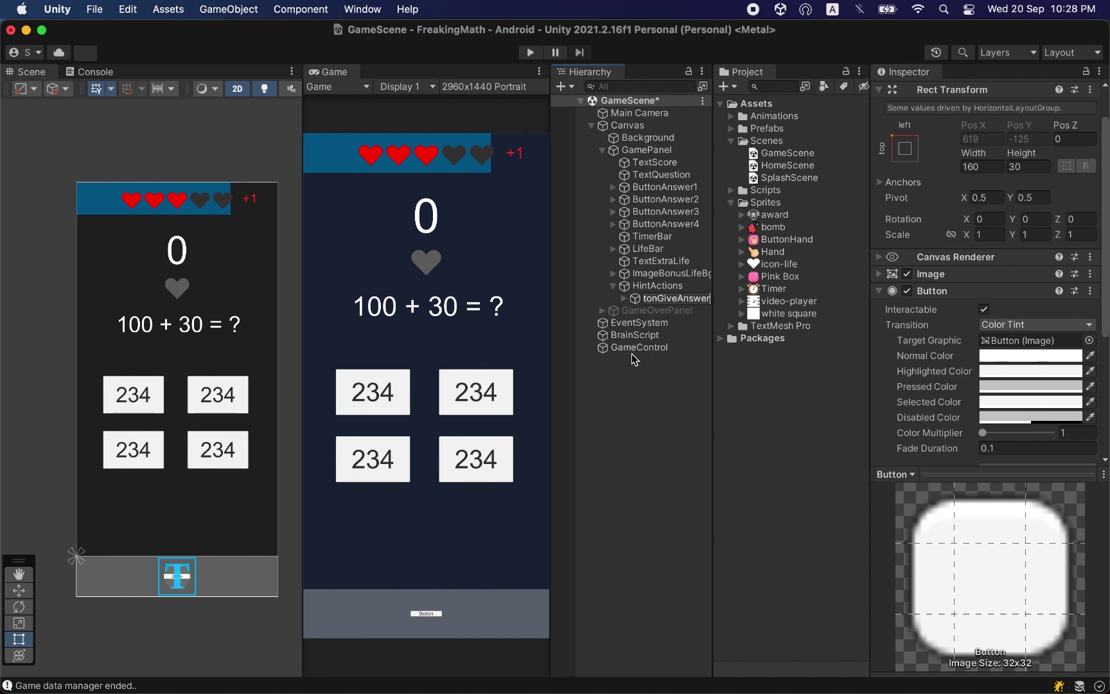
pyautogui.press('Return')
pyautogui.click(623, 298)
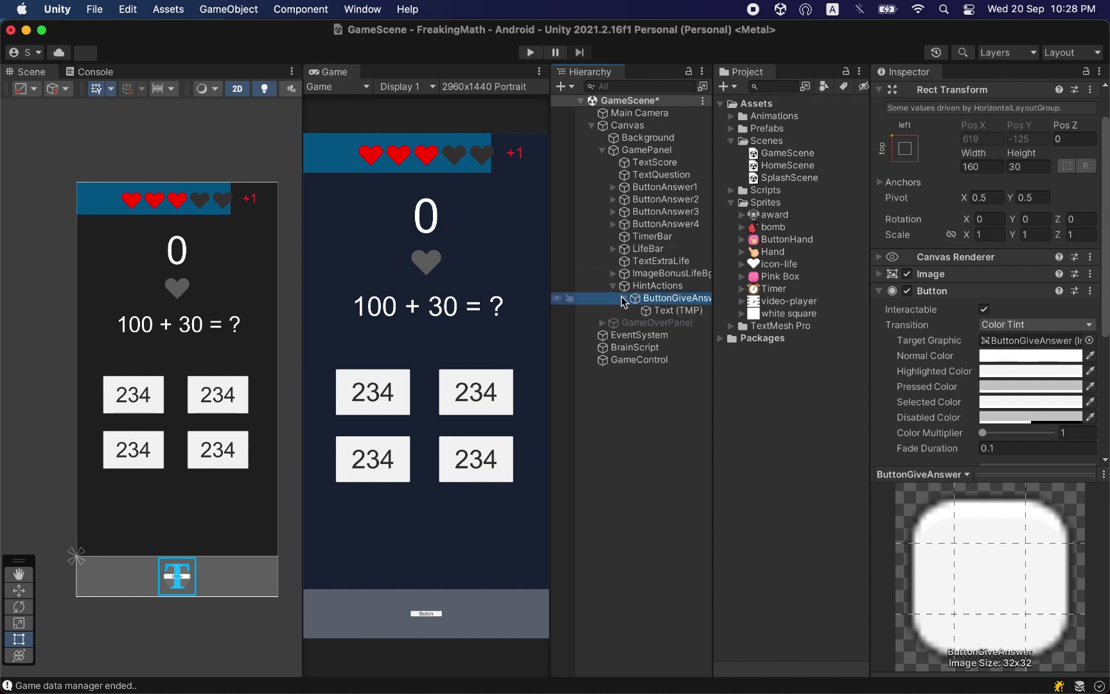
pyautogui.click(662, 309)
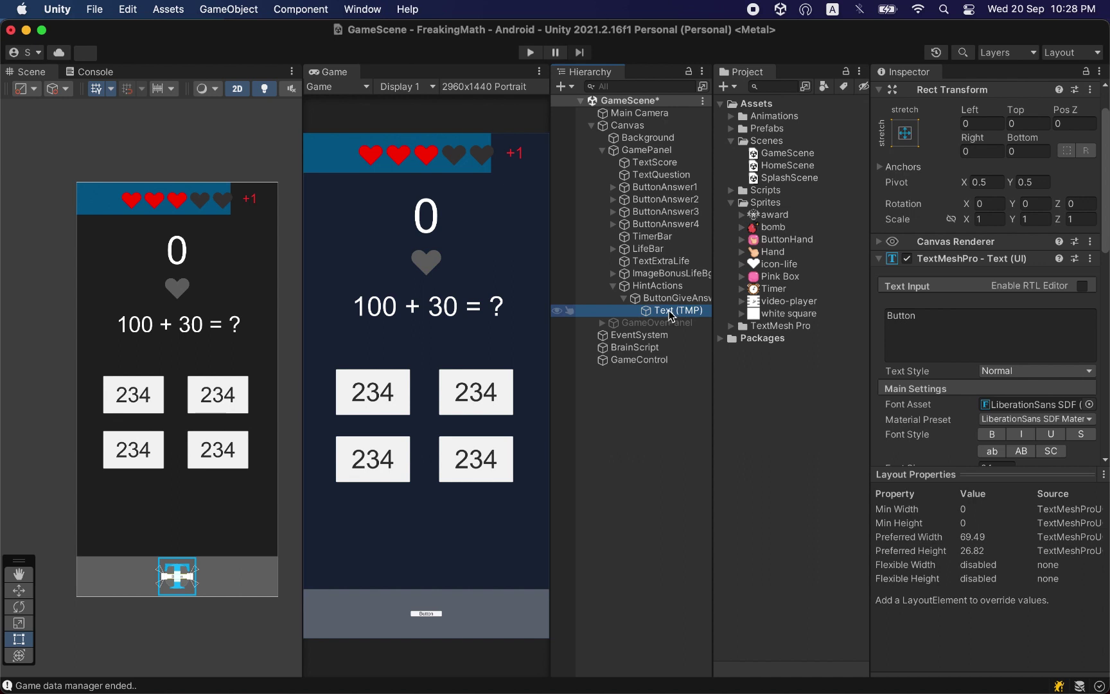
pyautogui.rightClick(667, 313)
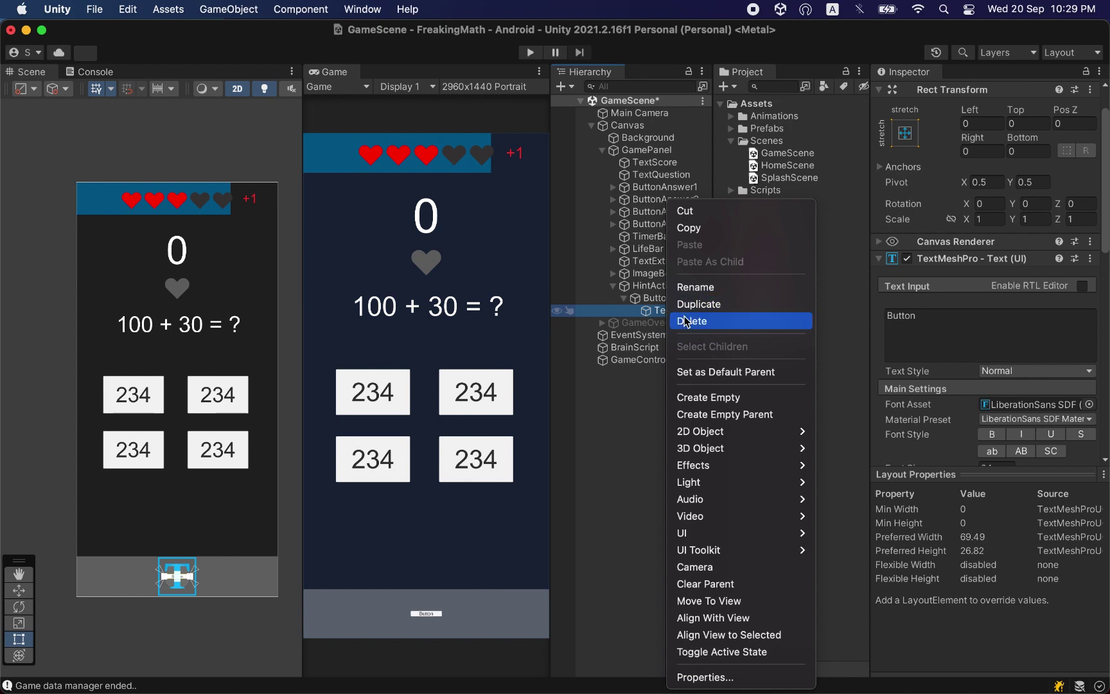
pyautogui.click(686, 321)
# Set ButtonGiveAnswer's Rect Transform height to 160
pyautogui.click(680, 298)
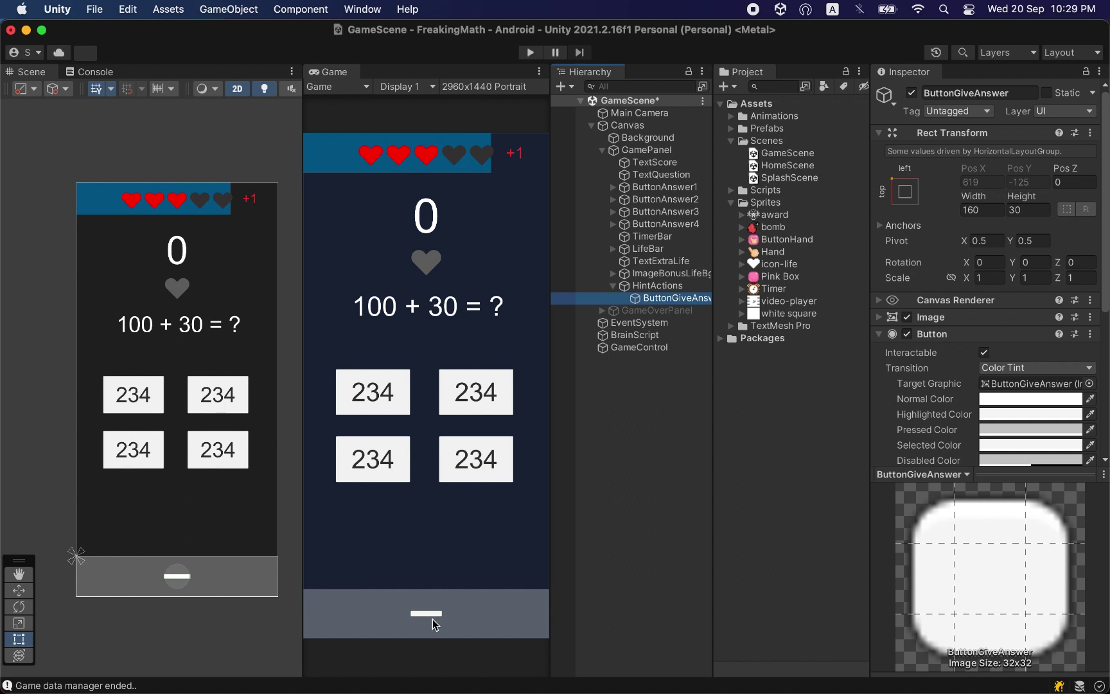
pyautogui.scroll(5, 214, 573)
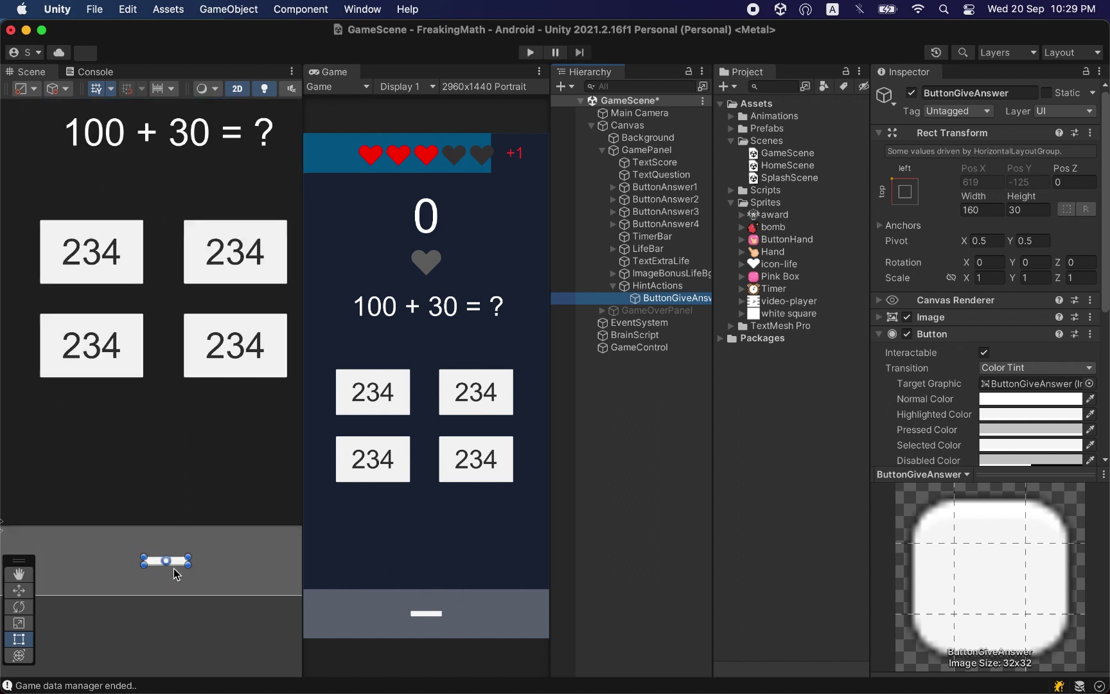
pyautogui.click(995, 209)
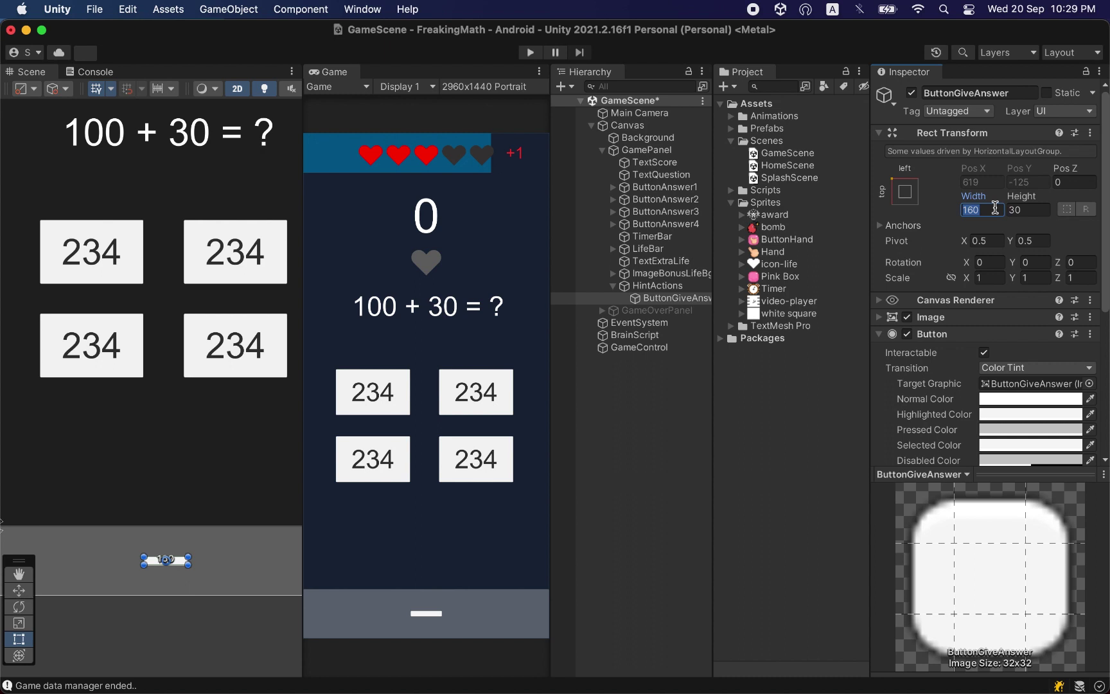
pyautogui.click(1034, 210)
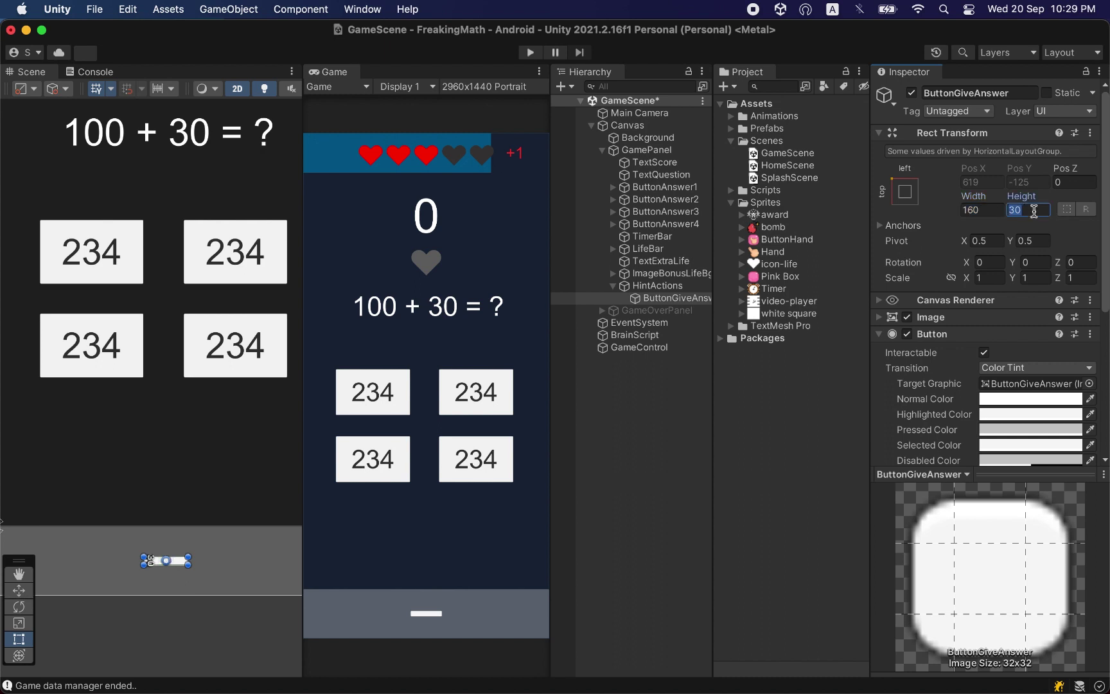
pyautogui.write('160')
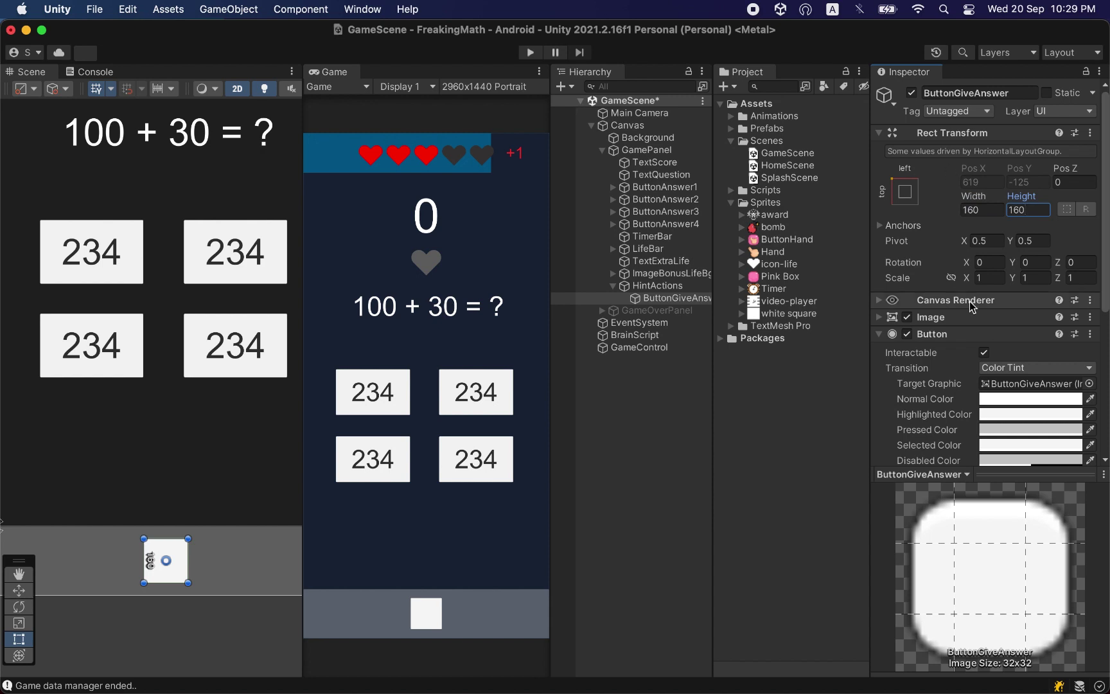
pyautogui.scroll(-1, 974, 307)
pyautogui.click(880, 321)
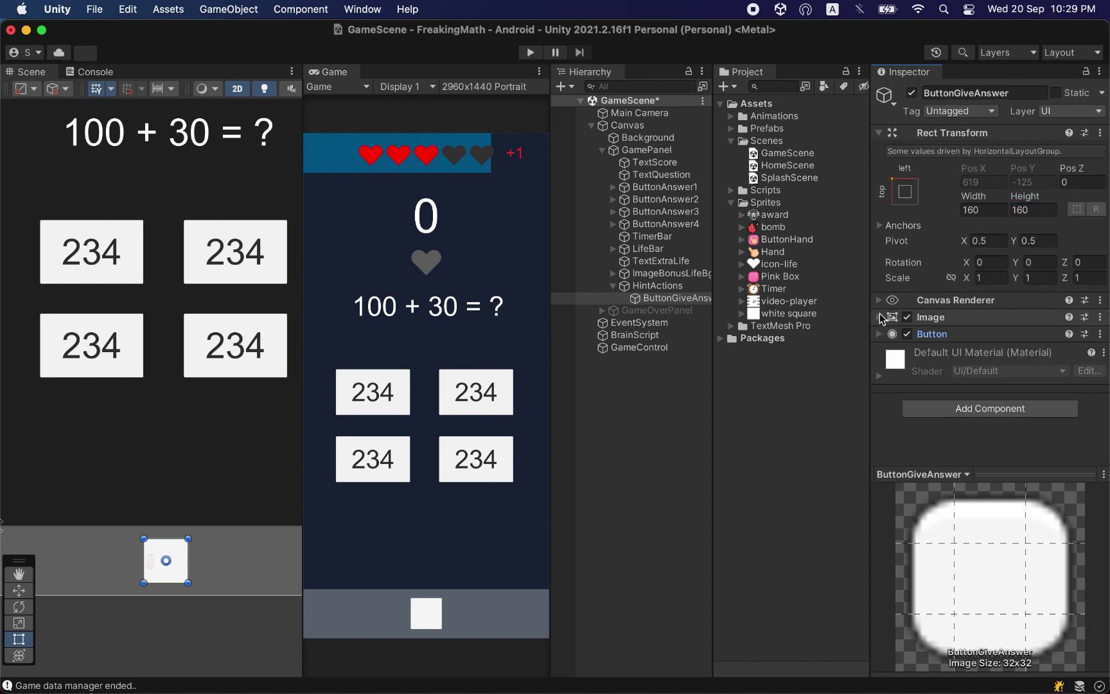
pyautogui.click(879, 317)
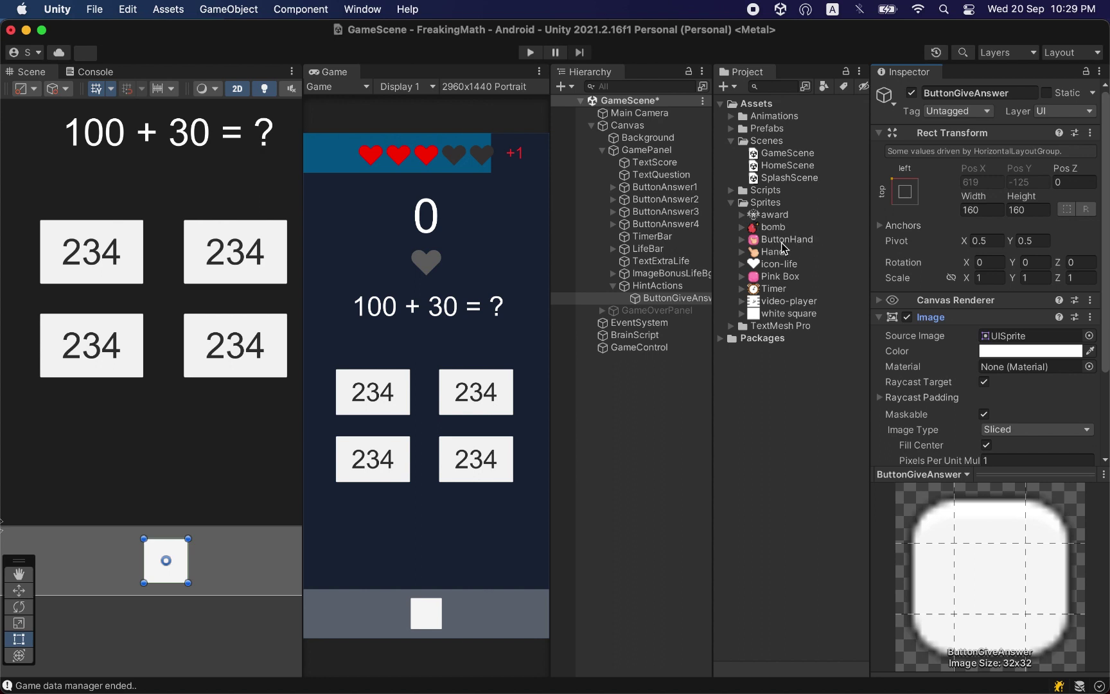
# Use the ButtonHand sprite as ButtonGiveAnswer's Source Image with Preserve Aspect on, width kept at 160
pyautogui.moveTo(779, 240); pyautogui.dragTo(1010, 333)
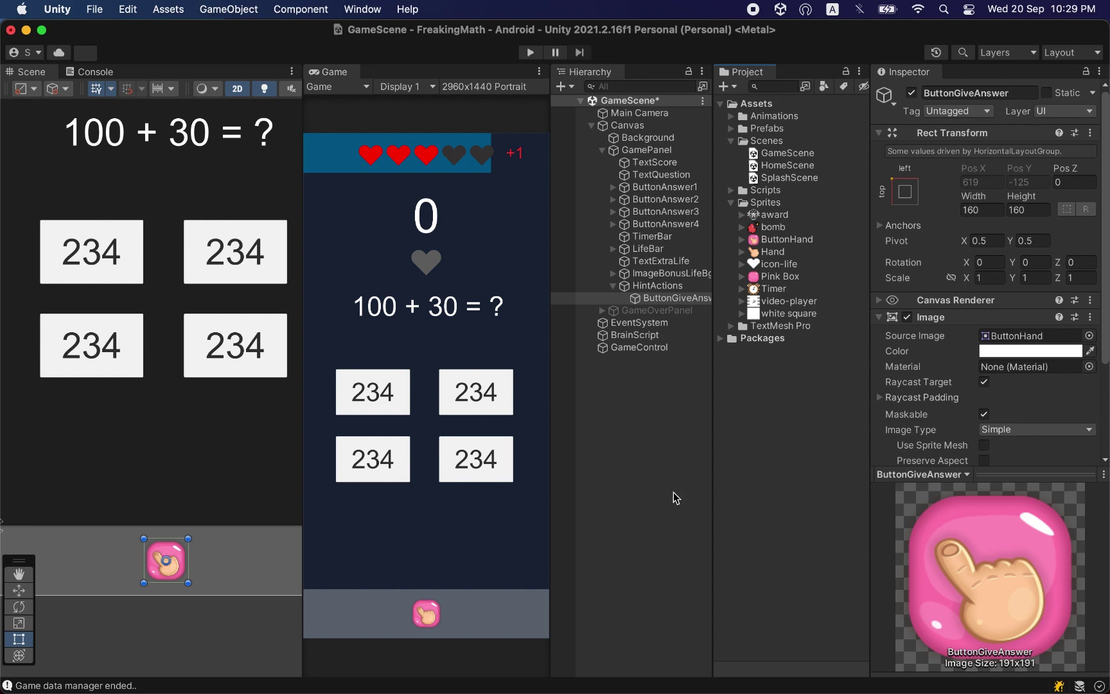
pyautogui.scroll(-1, 1015, 325)
pyautogui.scroll(-1, 1016, 328)
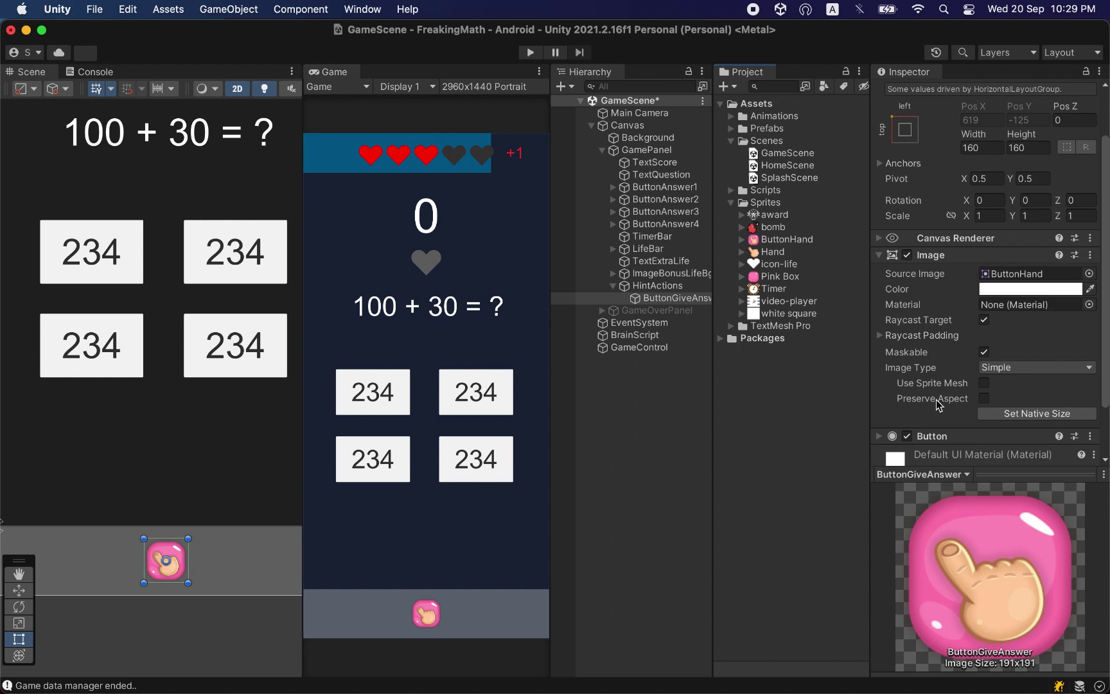
pyautogui.scroll(1, 1021, 101)
pyautogui.scroll(3, 1021, 103)
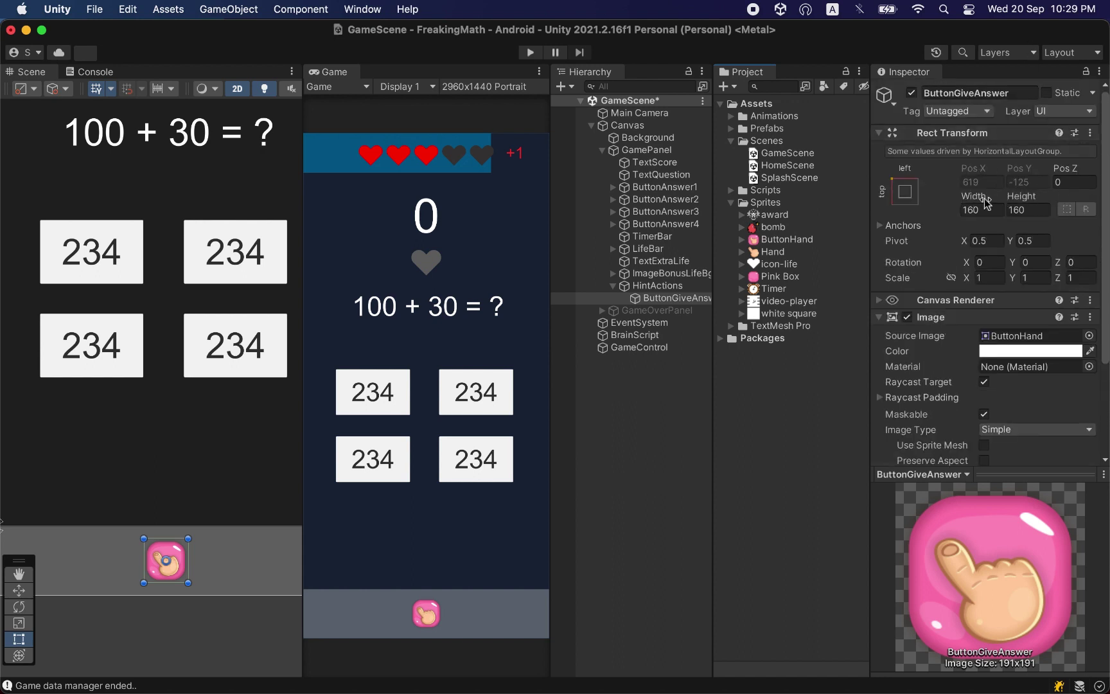
pyautogui.scroll(-5, 1016, 218)
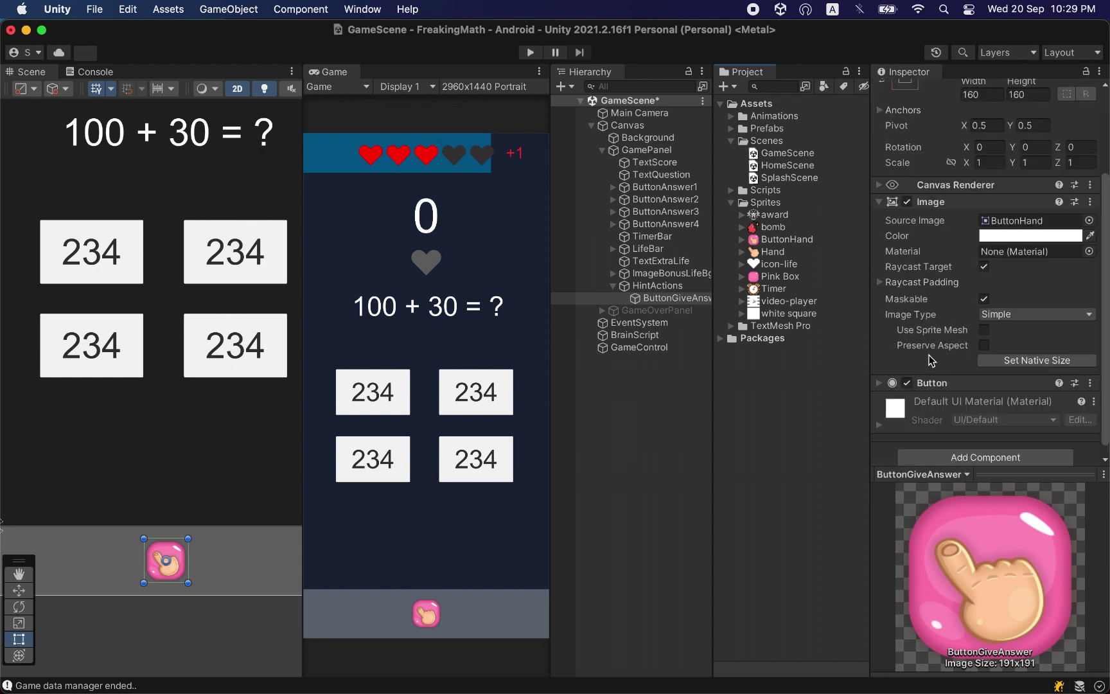
pyautogui.click(985, 346)
pyautogui.scroll(4, 984, 225)
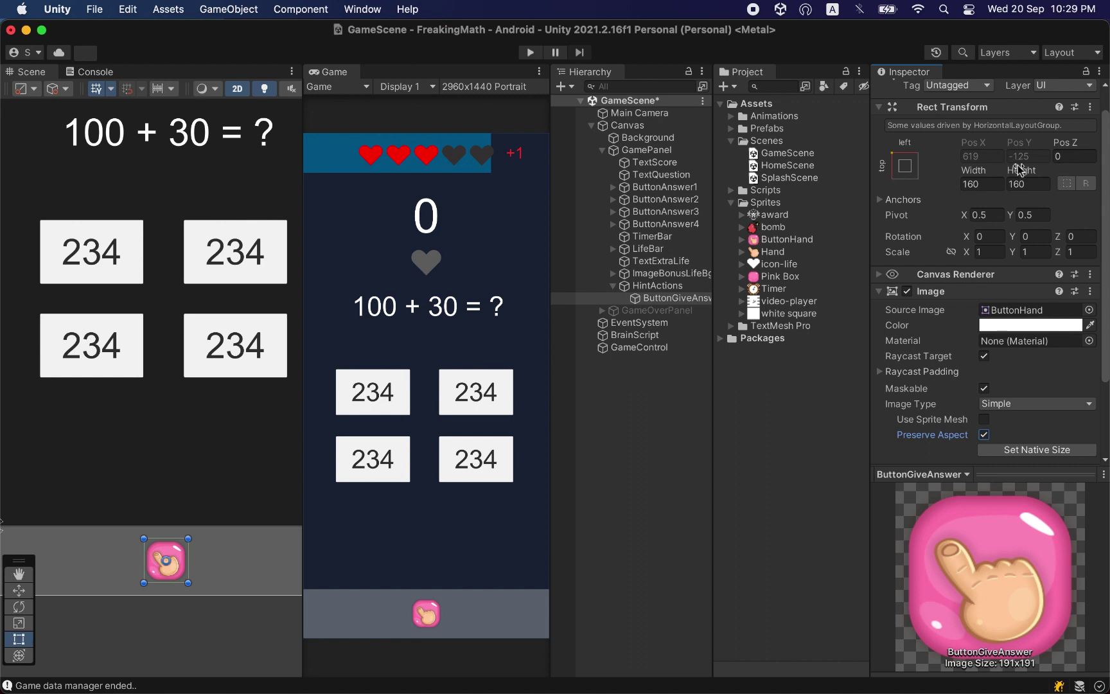
pyautogui.click(973, 183)
pyautogui.press('Return')
pyautogui.scroll(-1, 1021, 269)
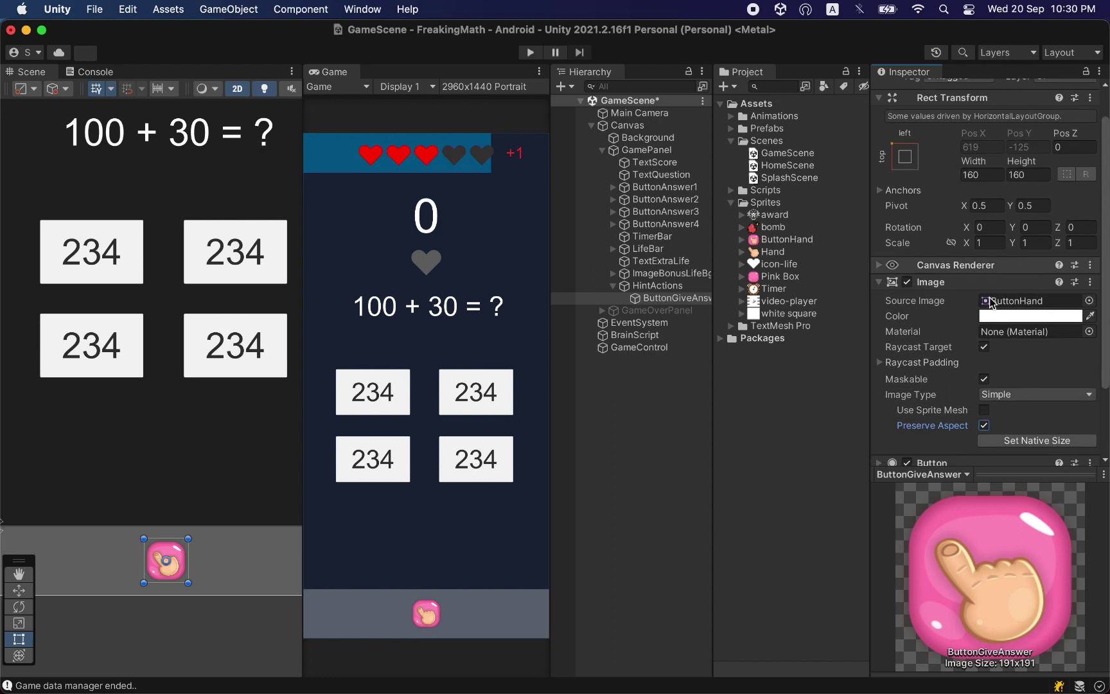
pyautogui.scroll(-5, 1028, 308)
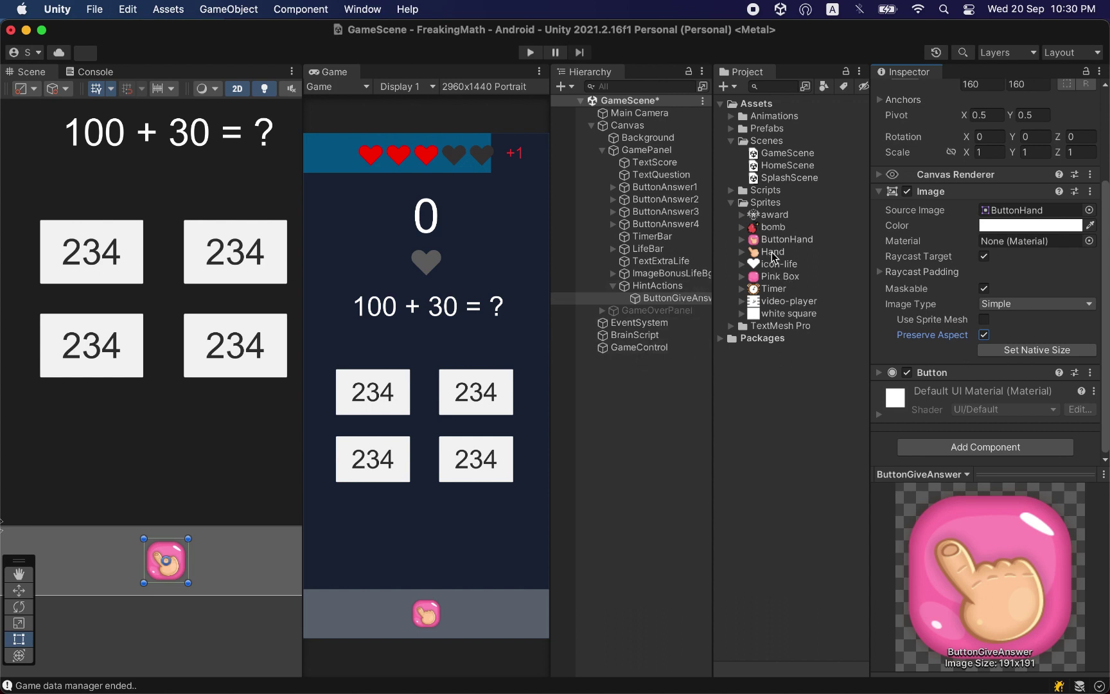
# Compare the Pink Box, Hand and ButtonHand sprites, ending on ButtonHand's import settings and preview
pyautogui.click(784, 281)
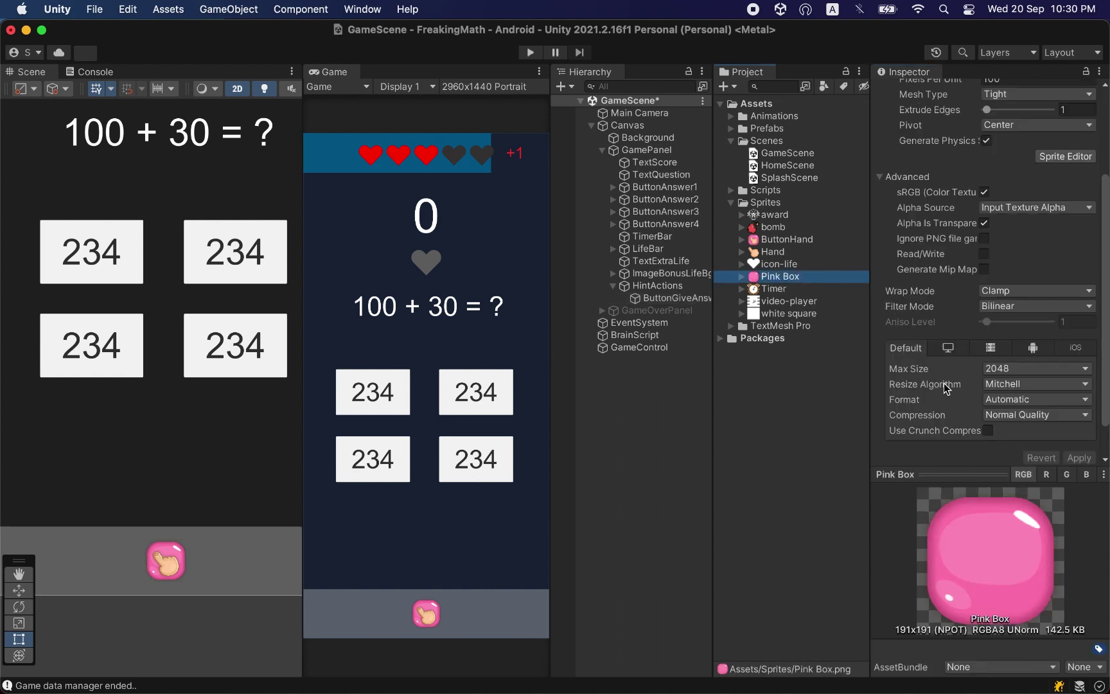
pyautogui.click(792, 254)
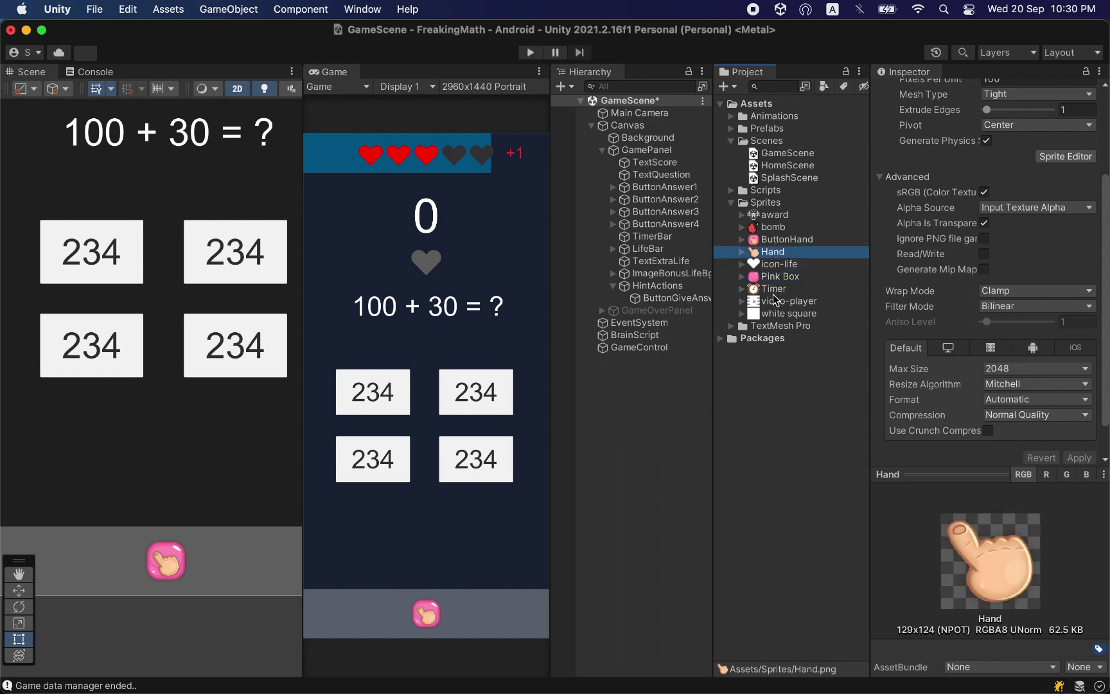
pyautogui.click(775, 241)
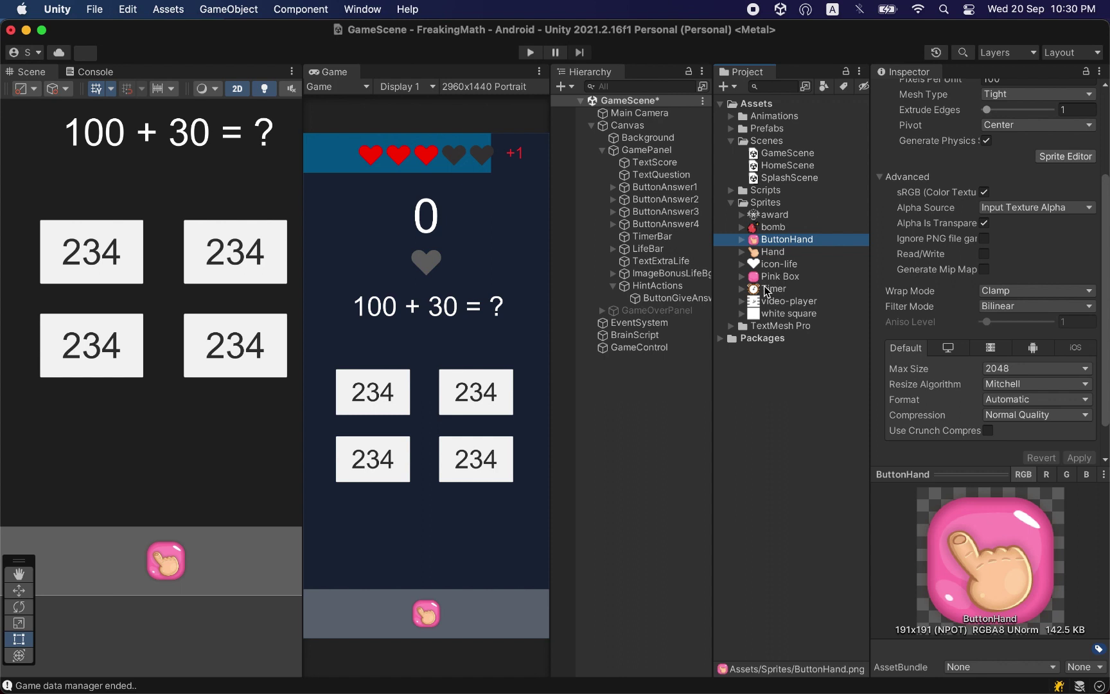
pyautogui.click(771, 276)
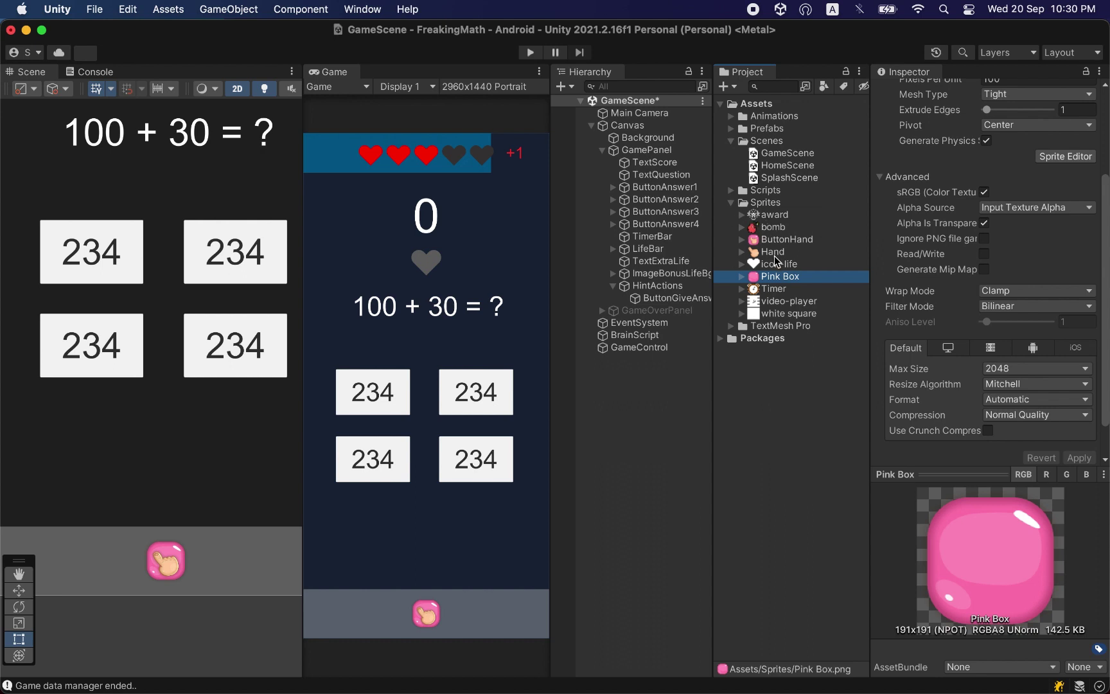
pyautogui.click(780, 243)
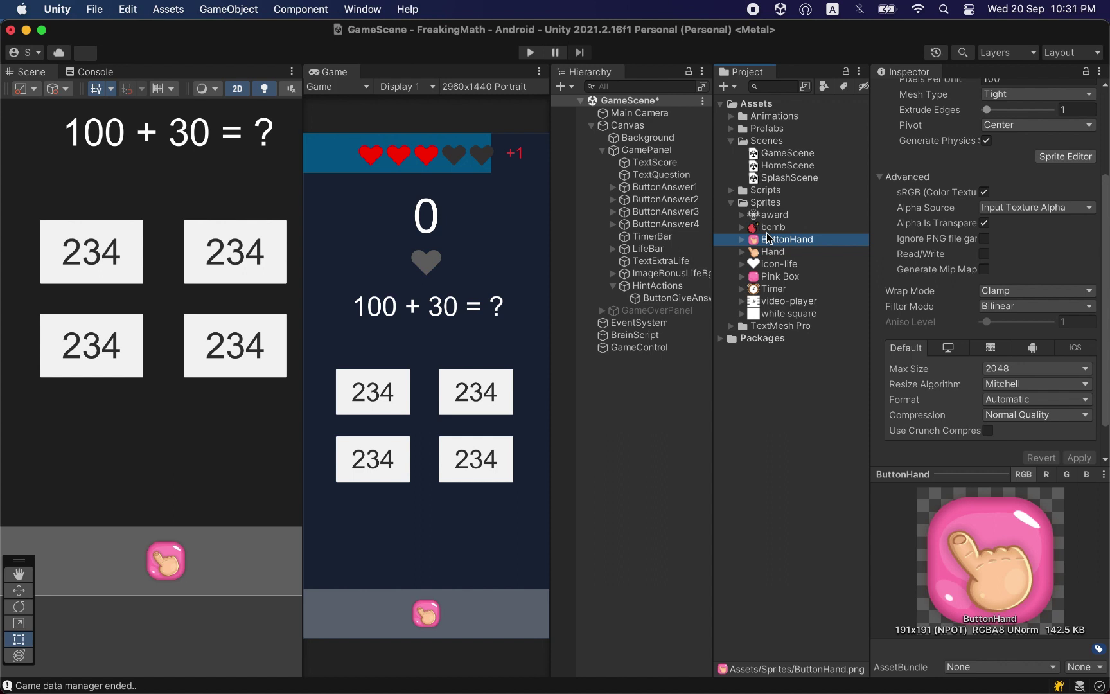
# Select ButtonGiveAnswer and try resizing it to a width of 170 first
pyautogui.click(682, 287)
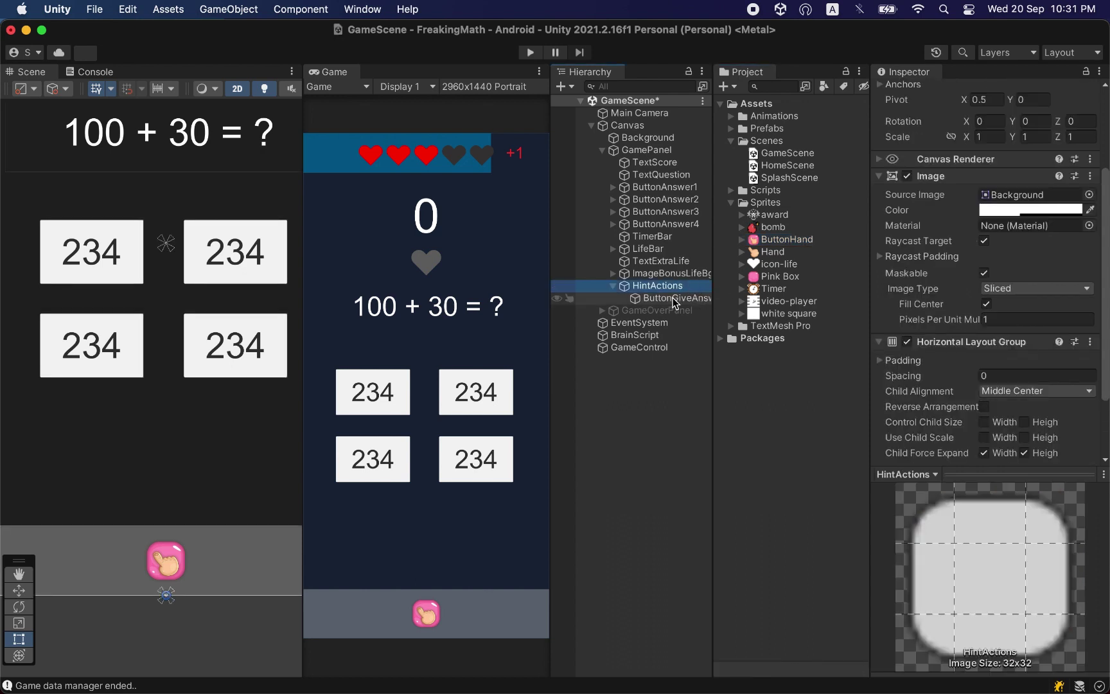
pyautogui.click(676, 299)
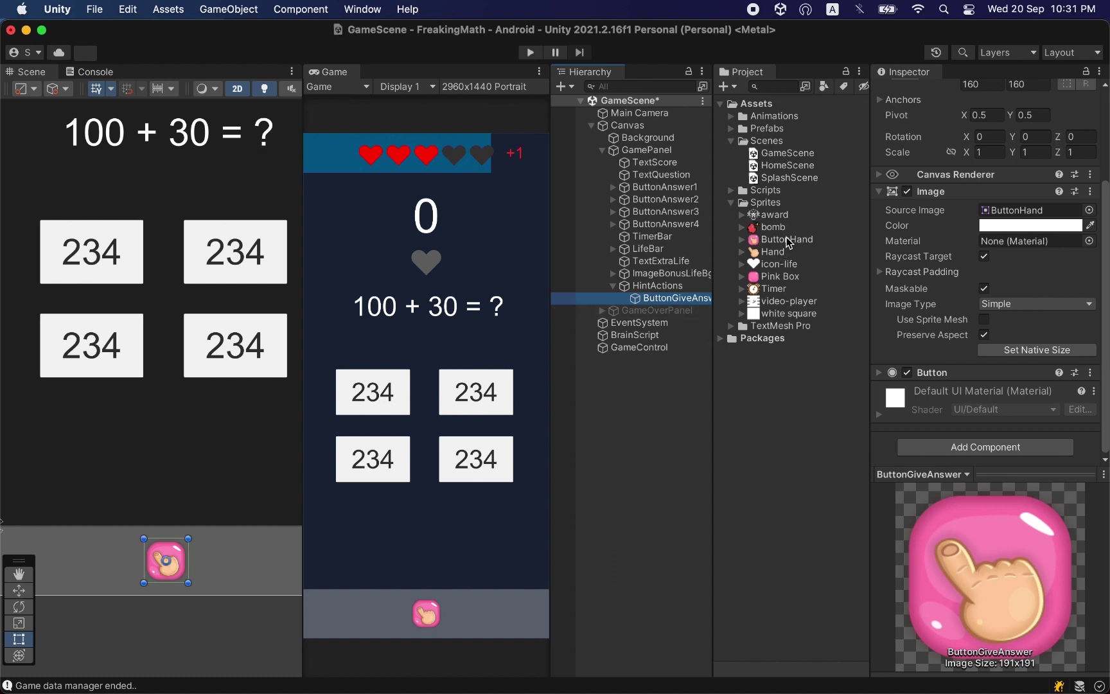
pyautogui.moveTo(789, 243)
pyautogui.mouseDown()
pyautogui.moveTo(717, 281)
pyautogui.moveTo(734, 280)
pyautogui.mouseUp()
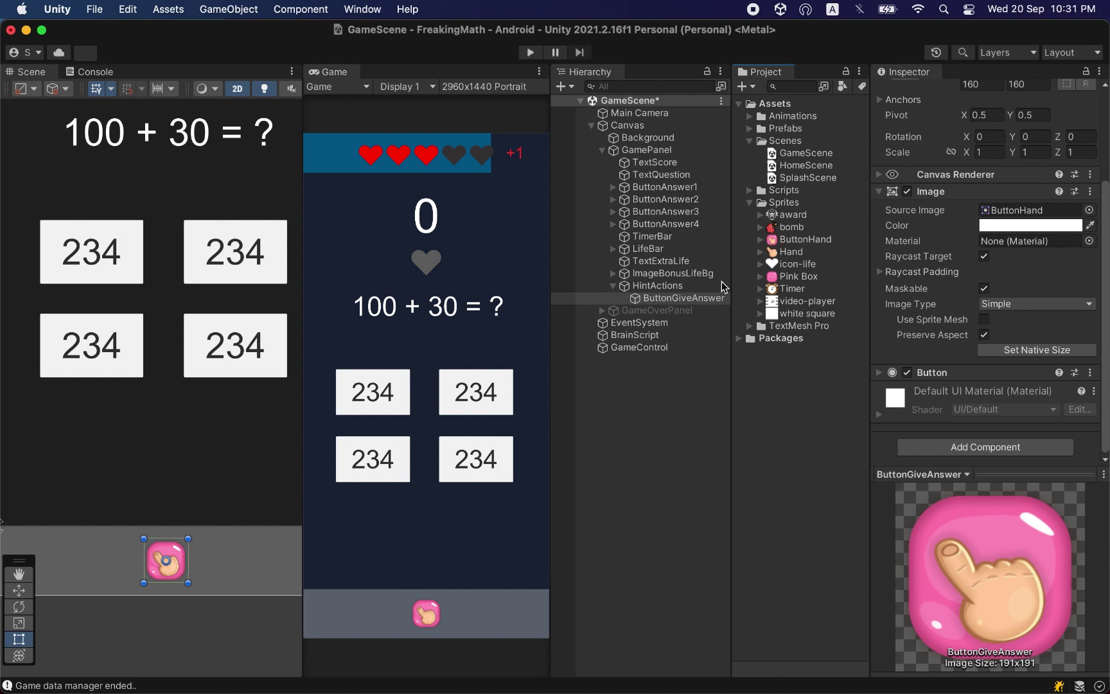
pyautogui.click(704, 286)
pyautogui.click(703, 297)
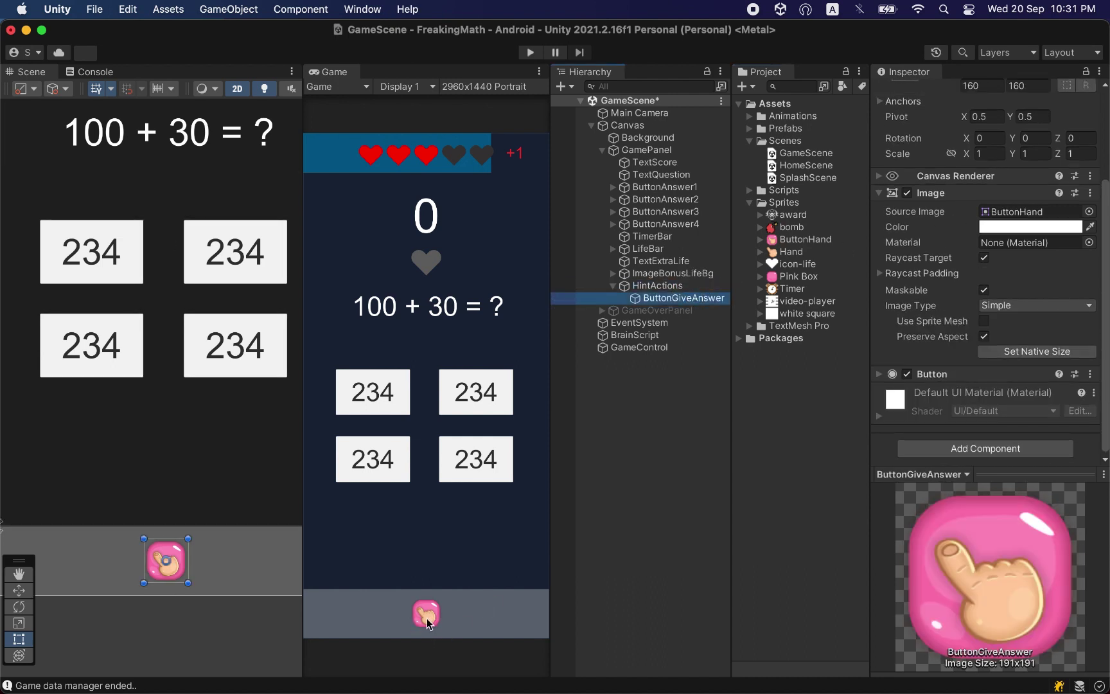
pyautogui.scroll(5, 974, 334)
pyautogui.click(996, 210)
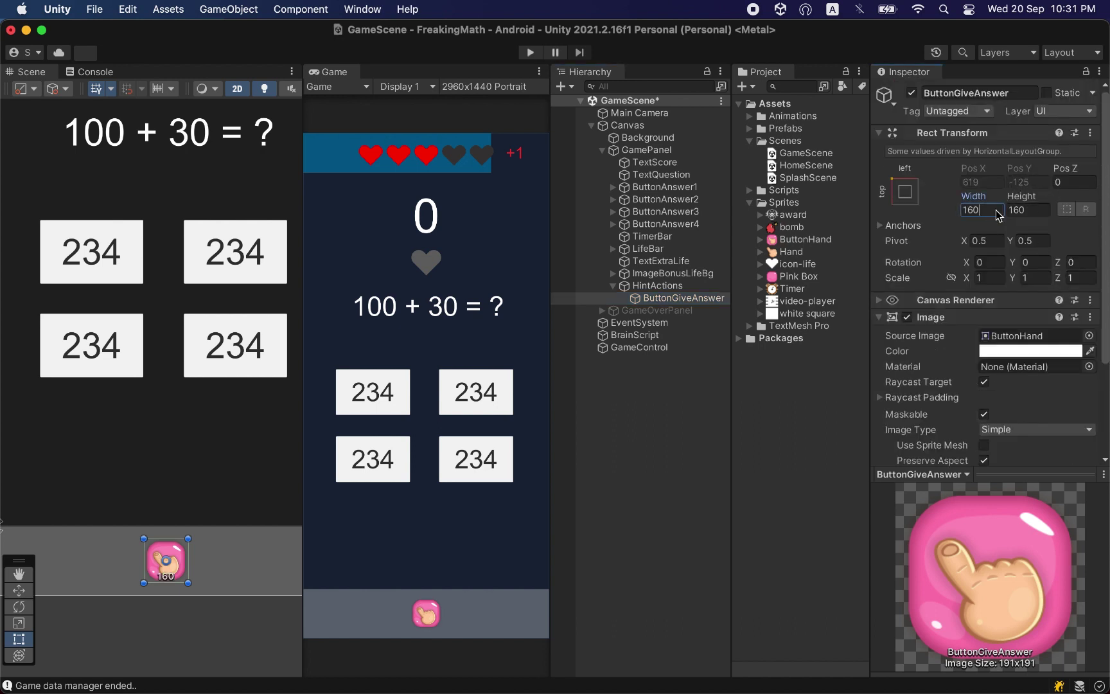
pyautogui.write('170')
pyautogui.press('Tab')
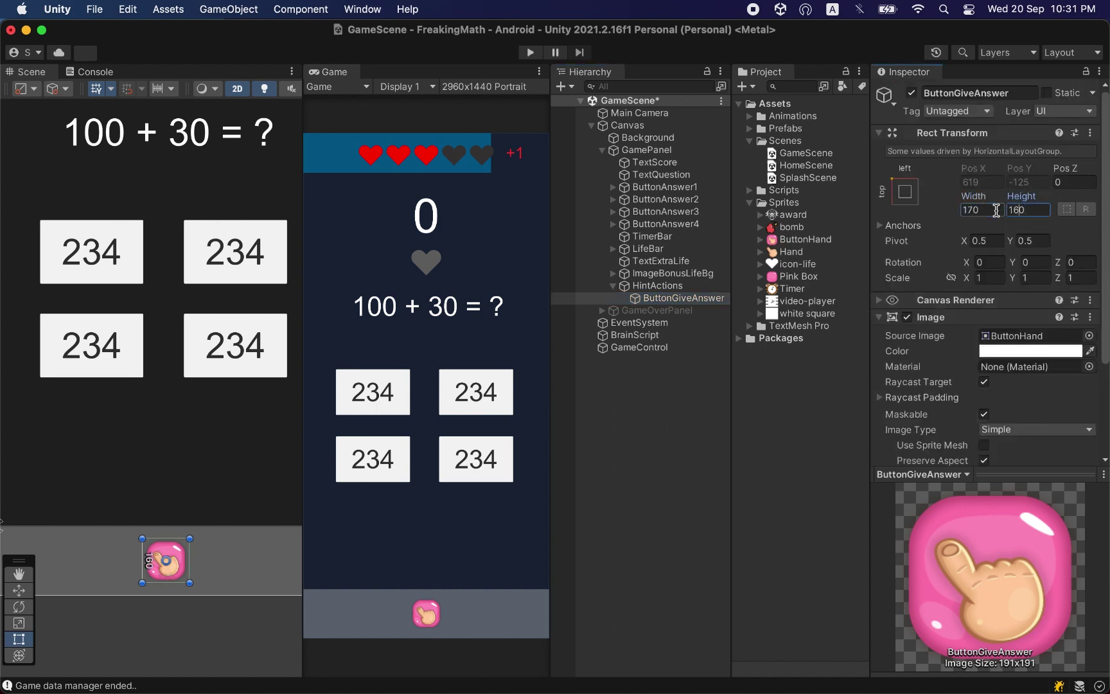
pyautogui.press('BackSpace')
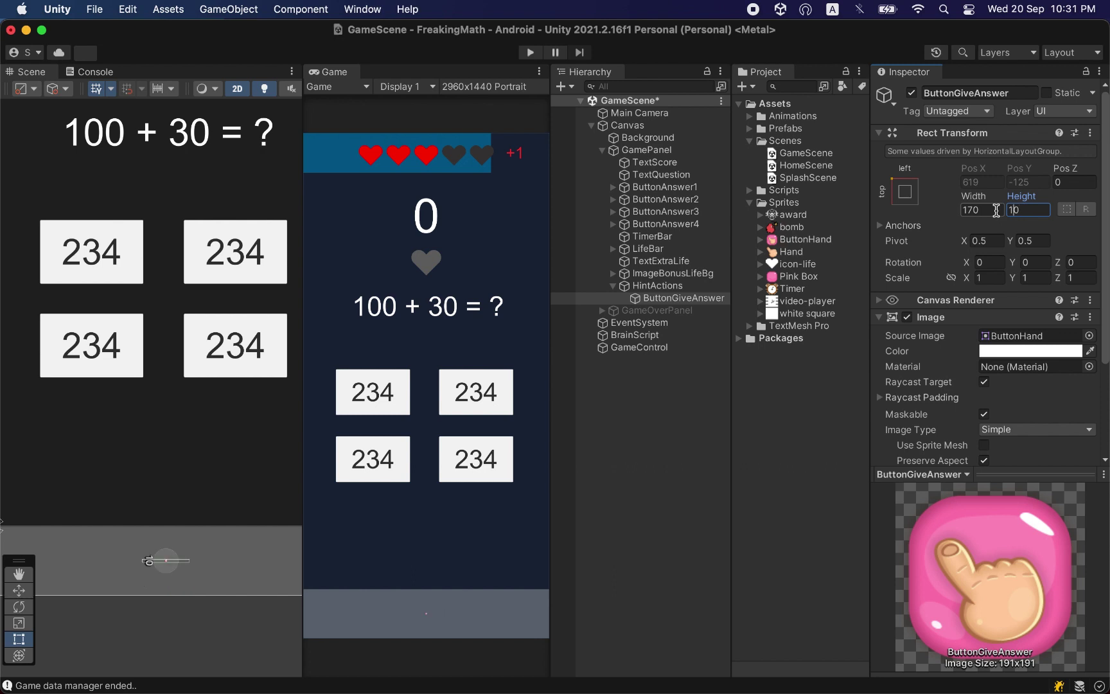
pyautogui.write('7')
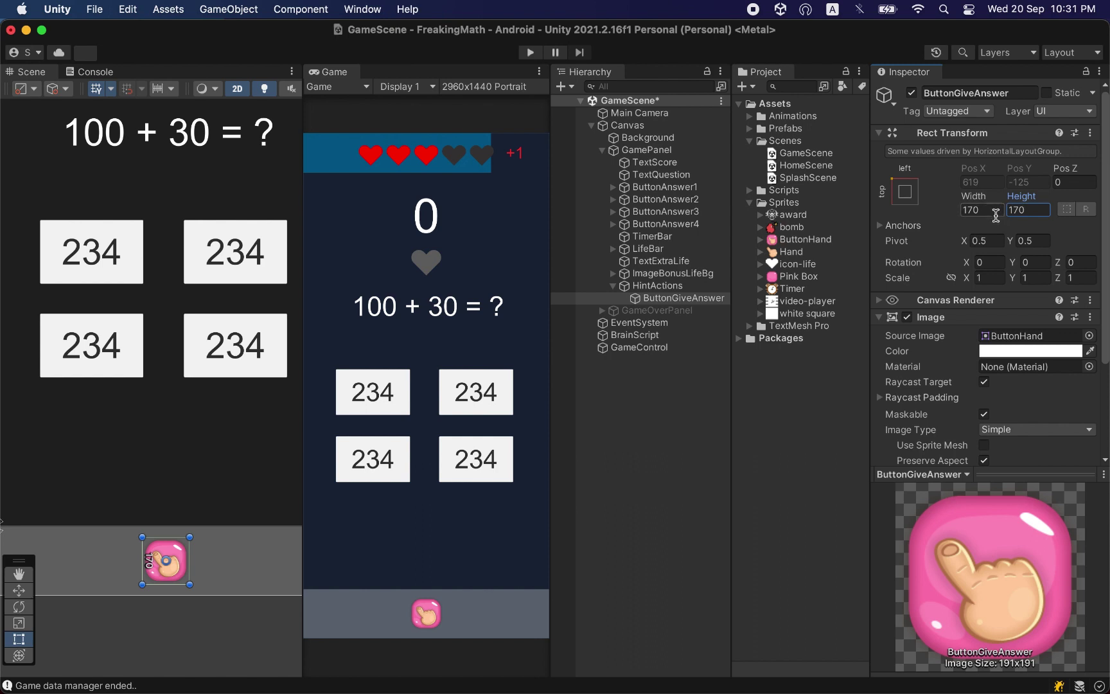
# Set ButtonGiveAnswer's width and height to 200
pyautogui.click(995, 212)
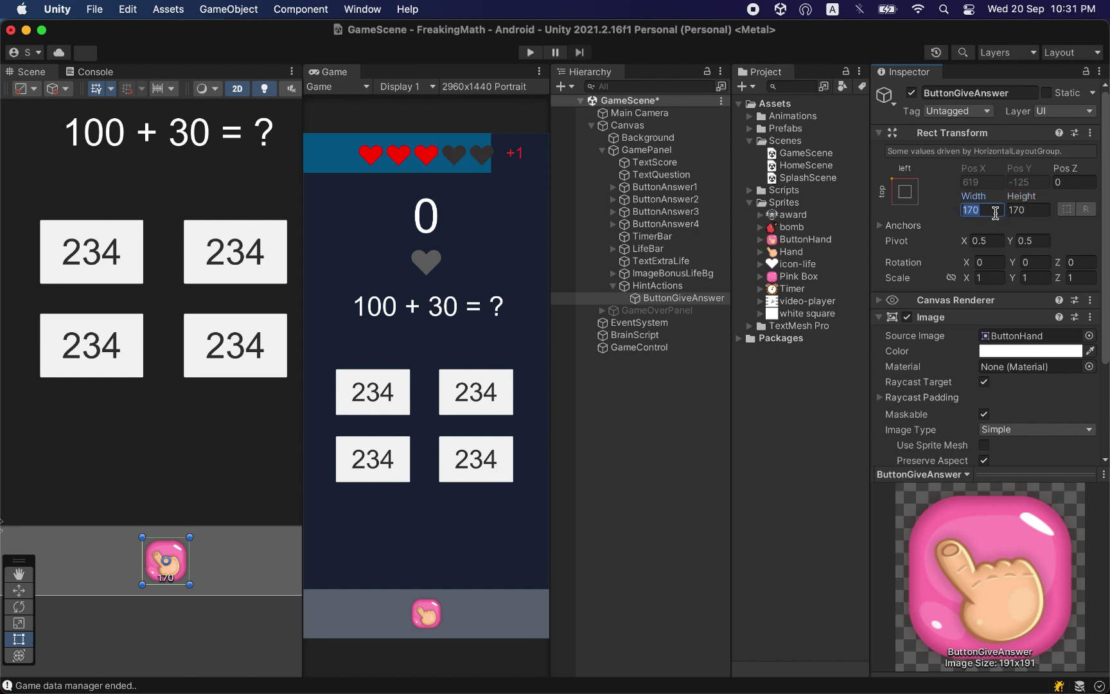
pyautogui.write('200')
pyautogui.press('Tab')
pyautogui.write('200')
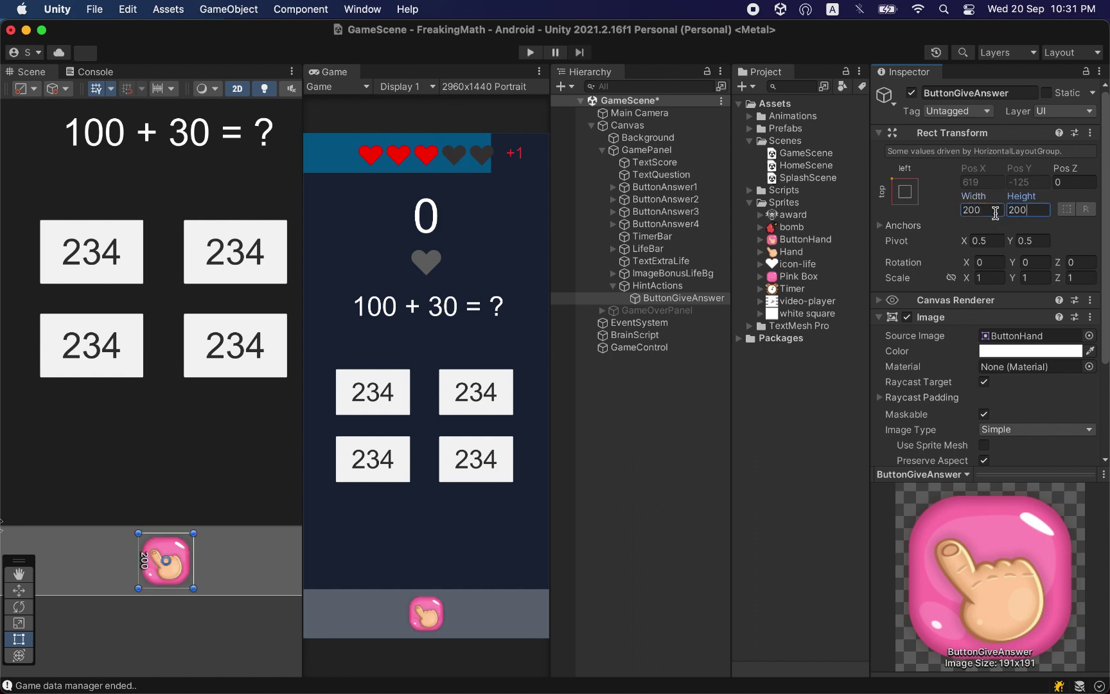
pyautogui.click(681, 288)
pyautogui.click(682, 297)
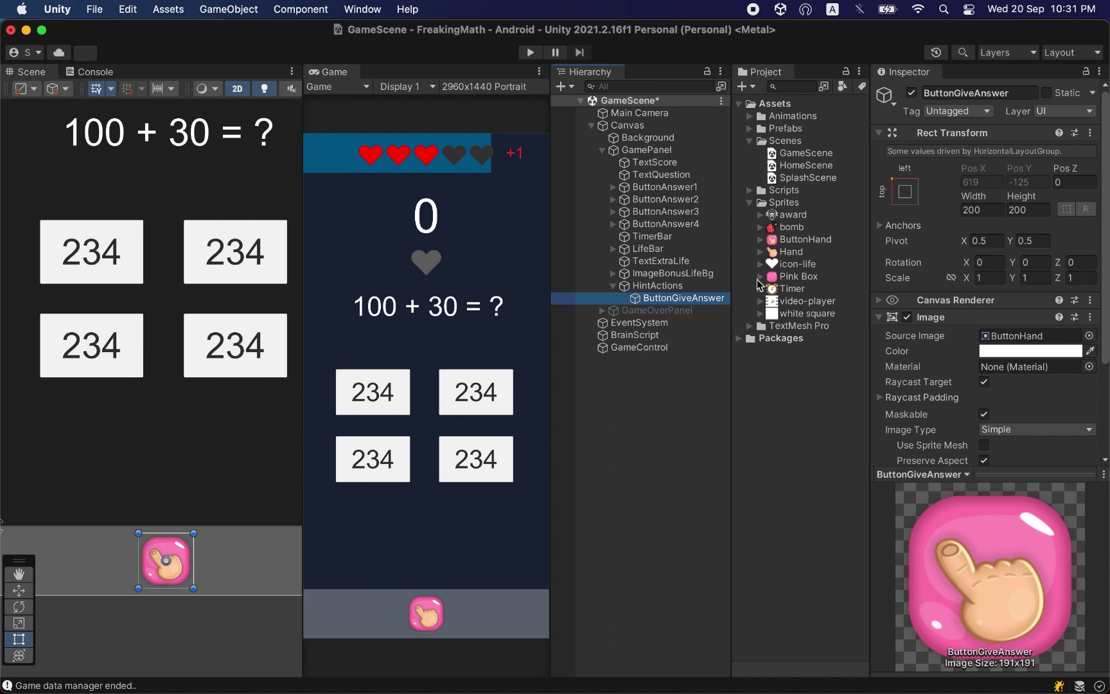
# Duplicate ButtonGiveAnswer with Cmd+D and select the copy in a widened Hierarchy
pyautogui.press('super+d')
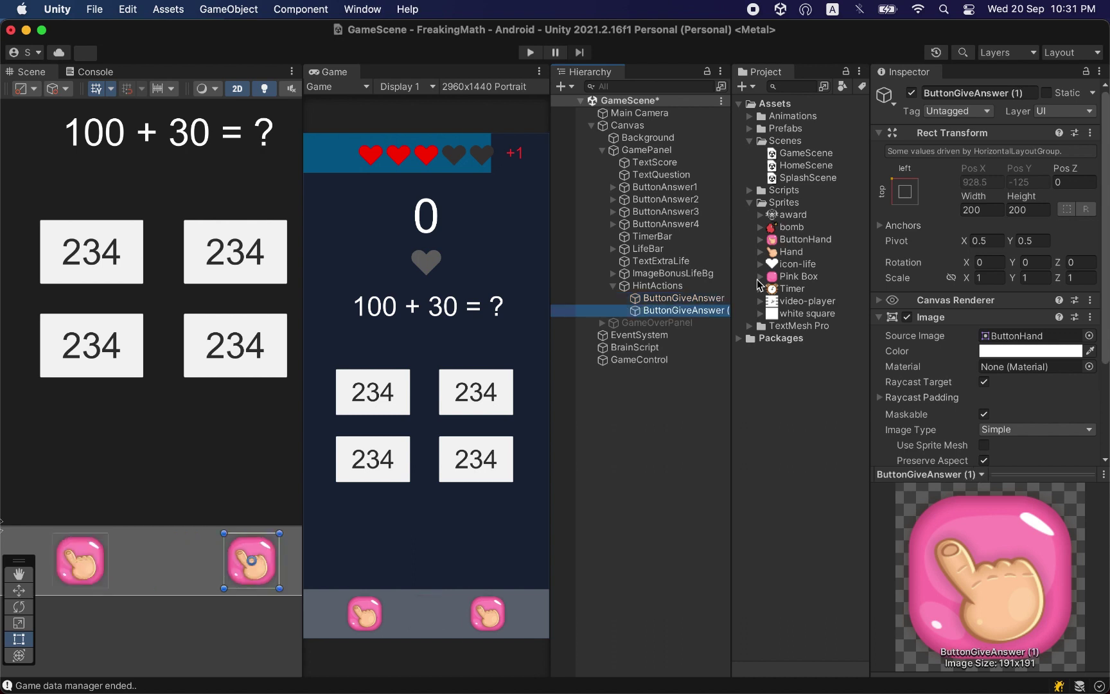
pyautogui.scroll(-2, 211, 556)
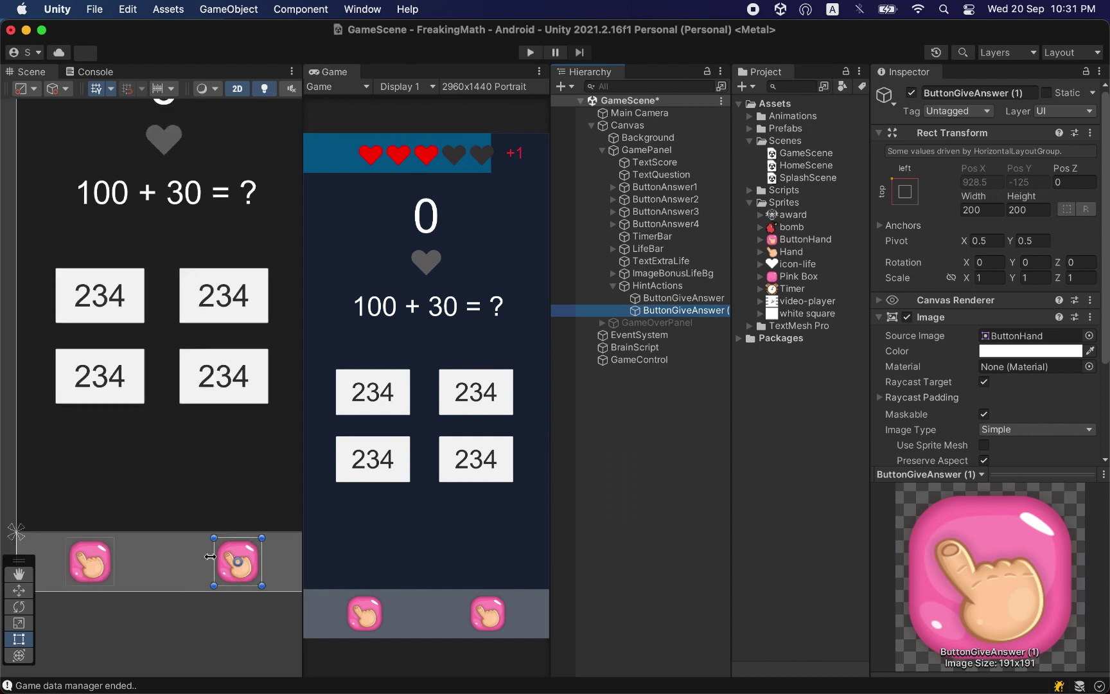
pyautogui.scroll(-2, 211, 556)
pyautogui.scroll(-2, 218, 501)
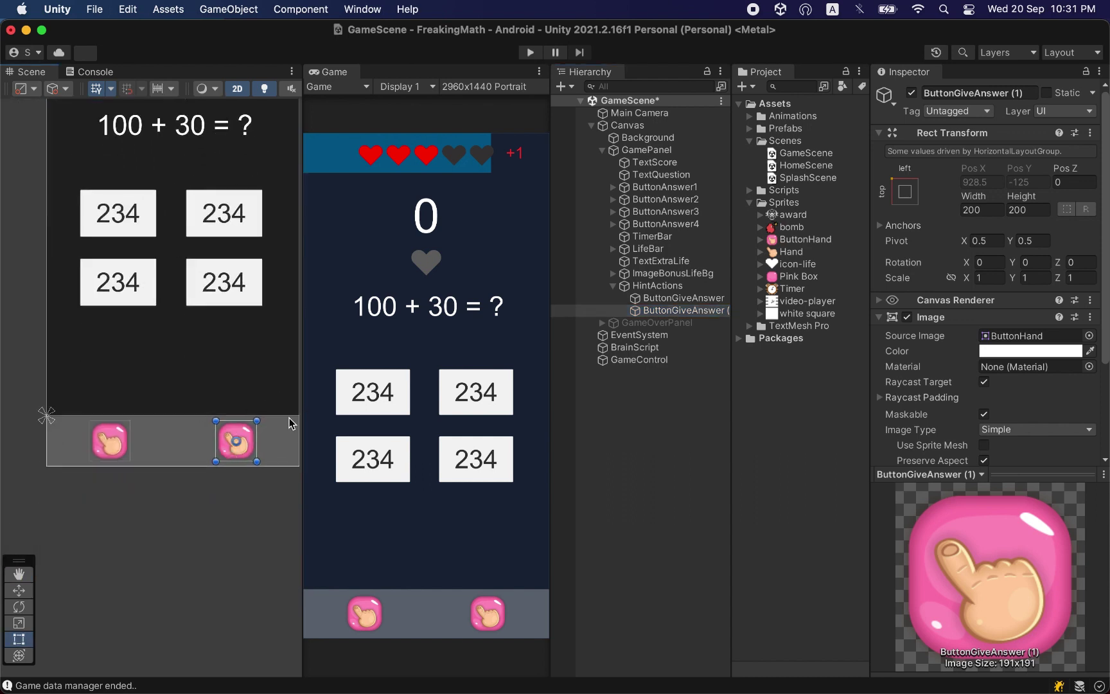
pyautogui.rightClick(689, 310)
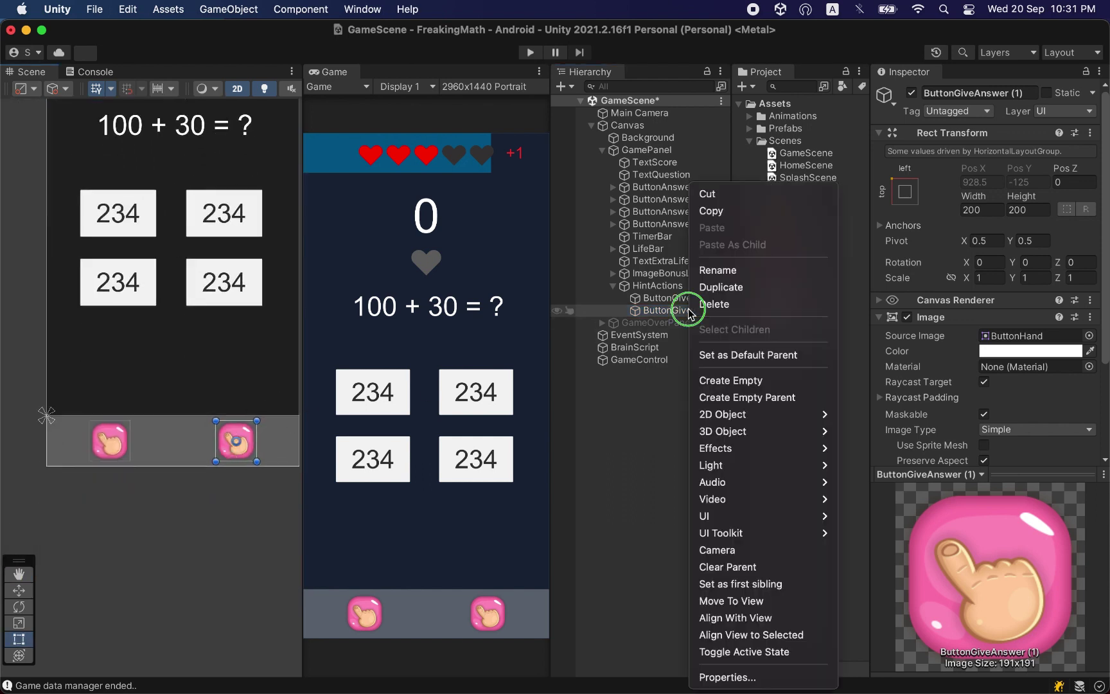
pyautogui.click(719, 270)
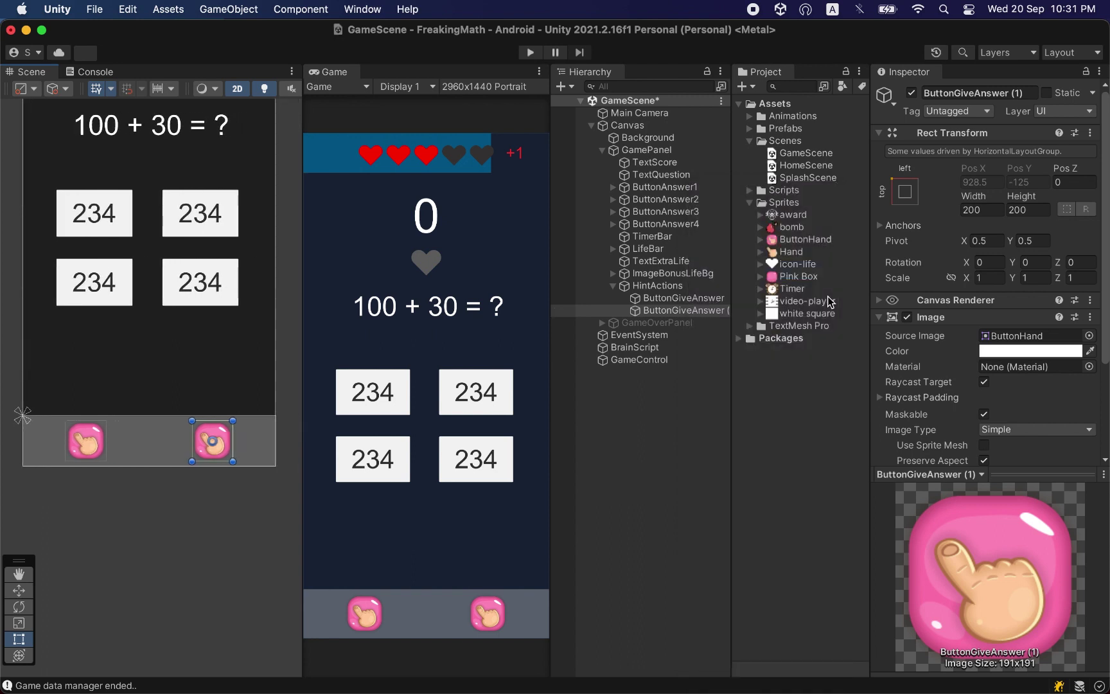
pyautogui.moveTo(733, 276); pyautogui.dragTo(806, 283)
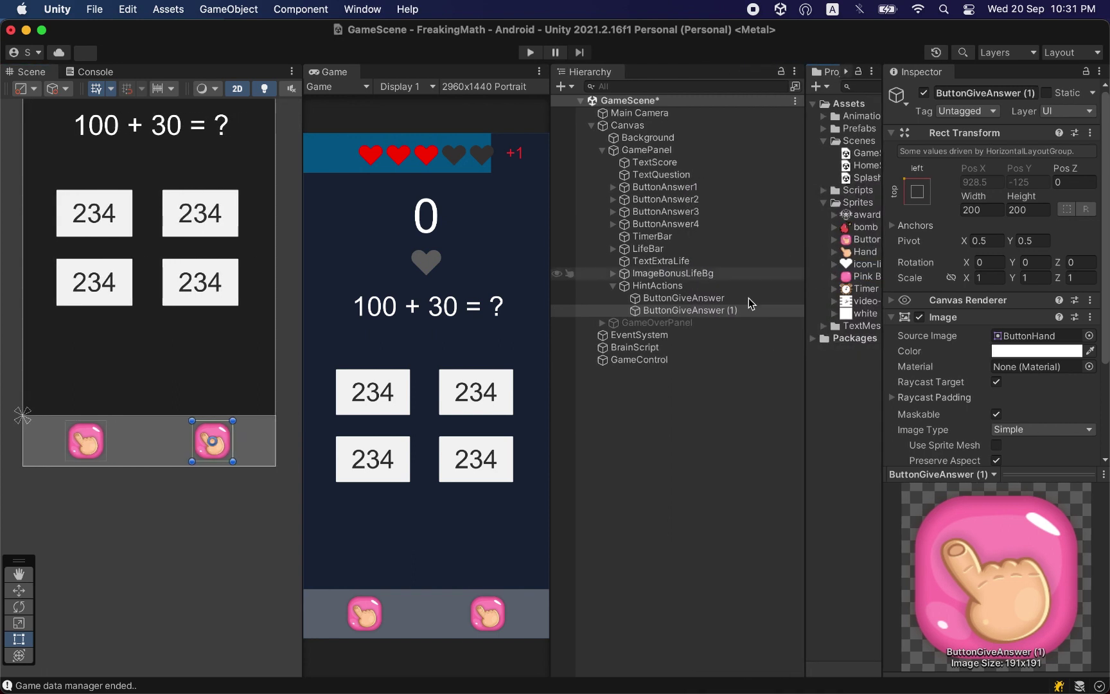
pyautogui.rightClick(710, 310)
pyautogui.click(745, 273)
pyautogui.click(683, 297)
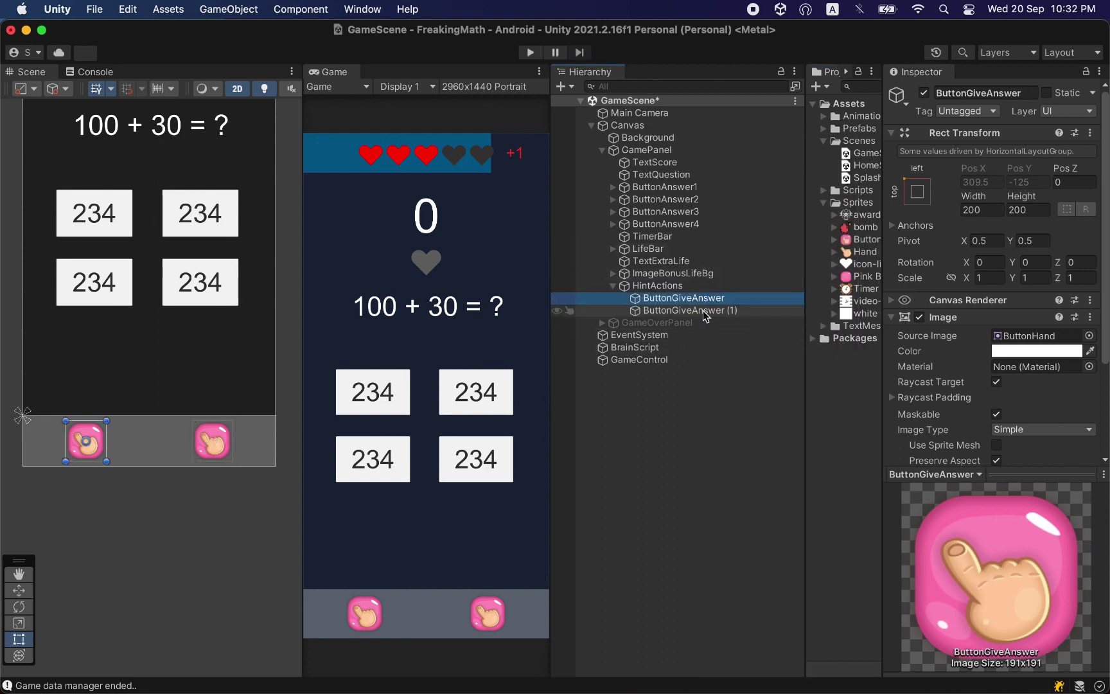
pyautogui.click(703, 310)
# Rename the copy ButtonPauseTimer and set its Source Image to the Pink Box sprite
pyautogui.press('Return')
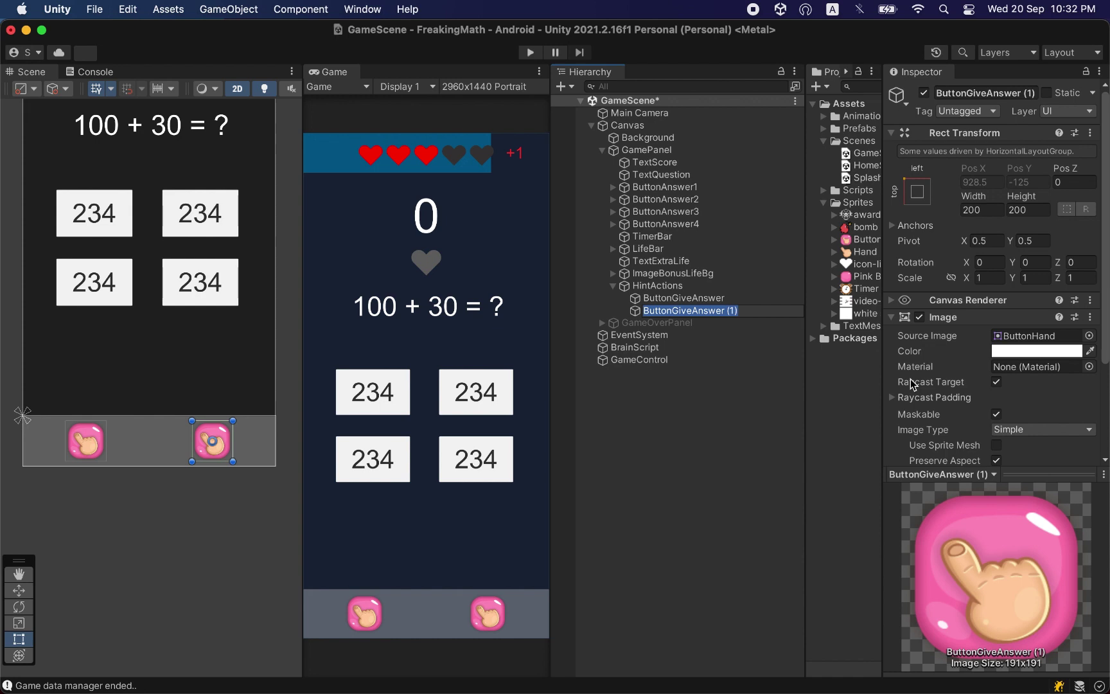
pyautogui.press('Return')
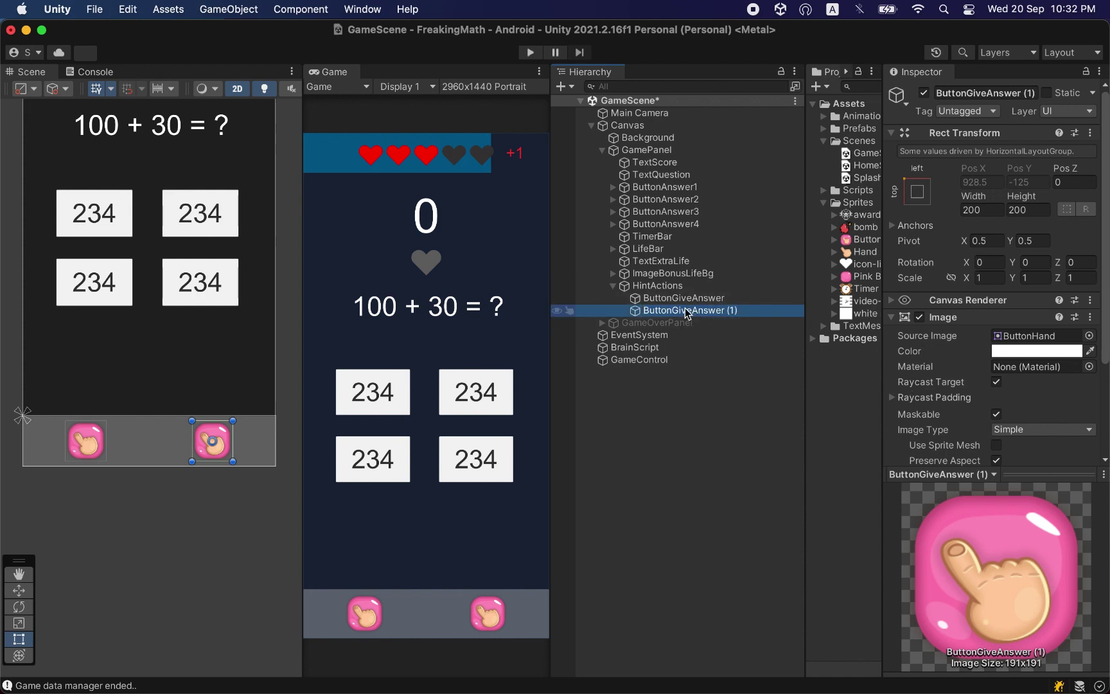
pyautogui.rightClick(683, 315)
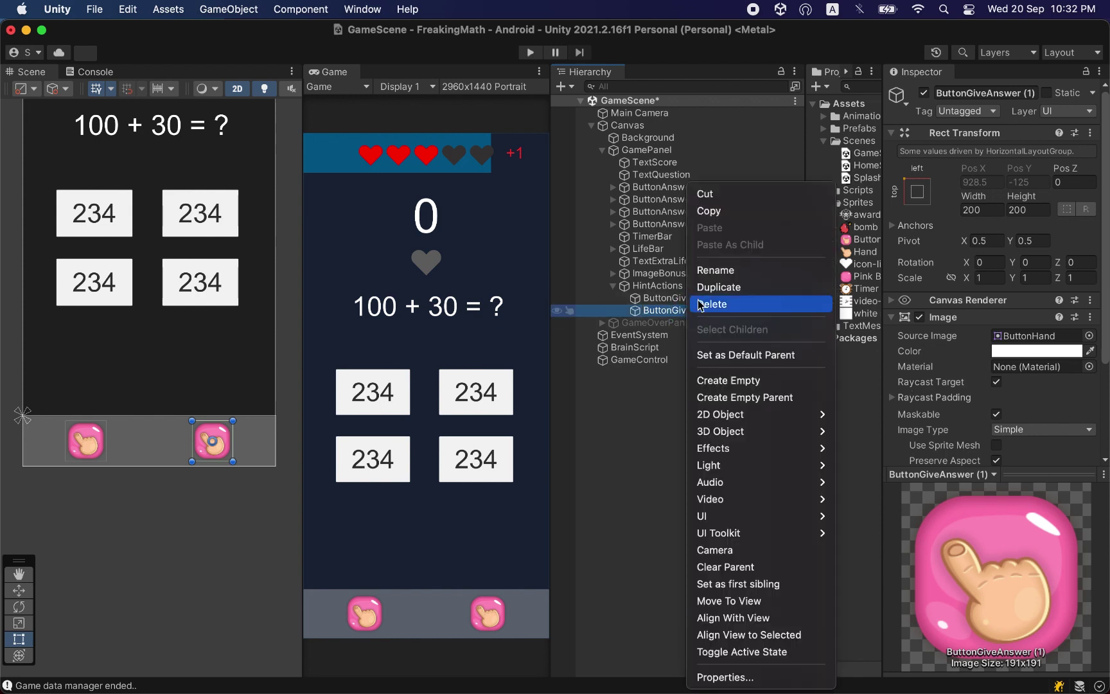
pyautogui.click(714, 269)
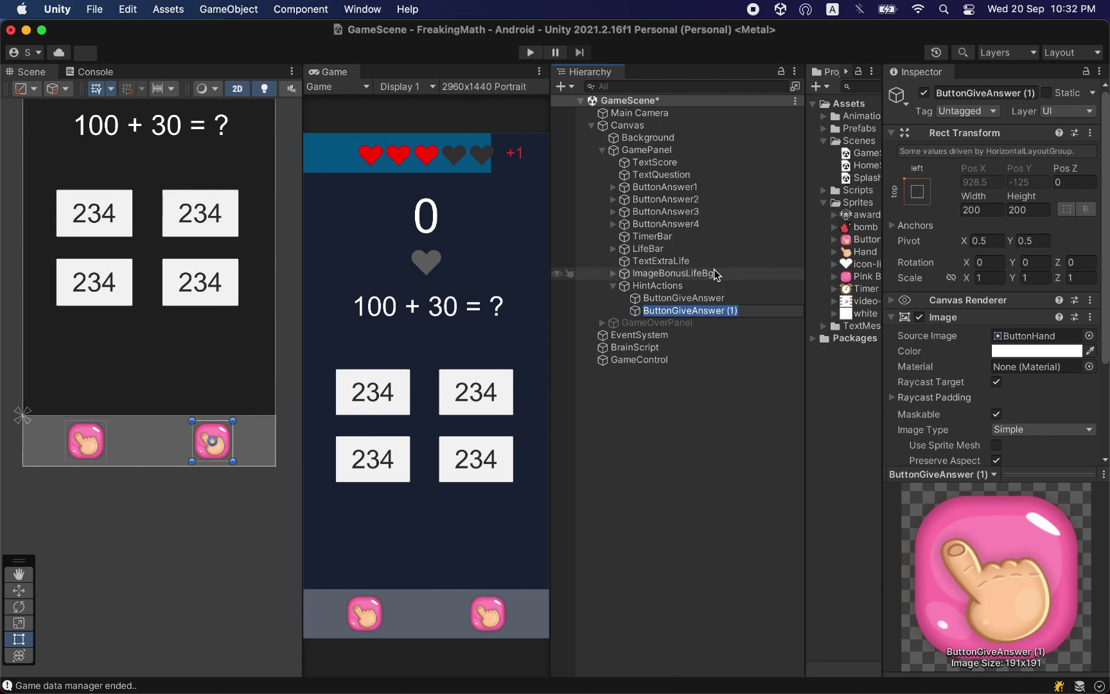
pyautogui.write('Button')
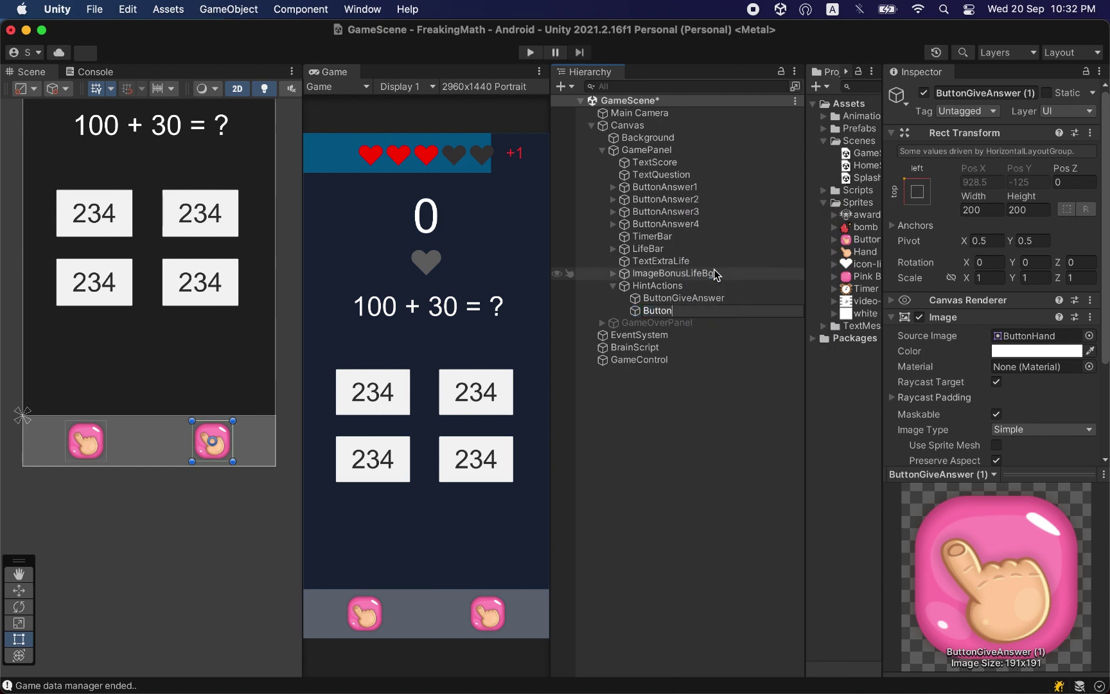
pyautogui.write('Pause')
pyautogui.write('Imt')
pyautogui.press('BackSpace')
pyautogui.press('BackSpace')
pyautogui.press('BackSpace')
pyautogui.write('Ti')
pyautogui.write('mer')
pyautogui.press('Return')
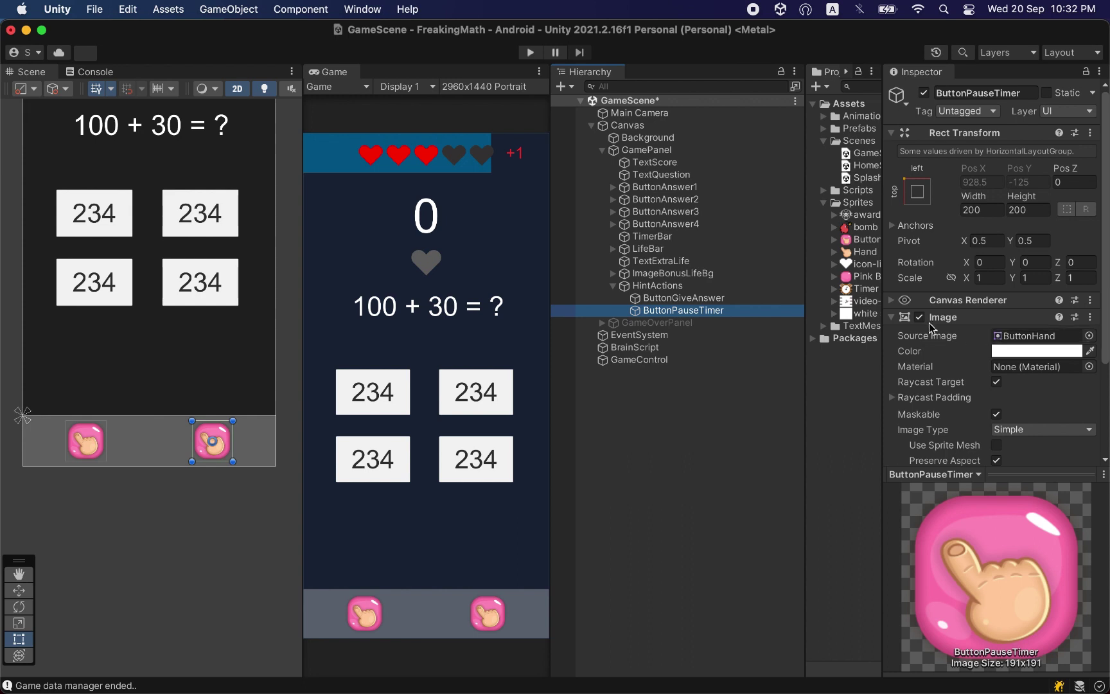
pyautogui.click(1026, 336)
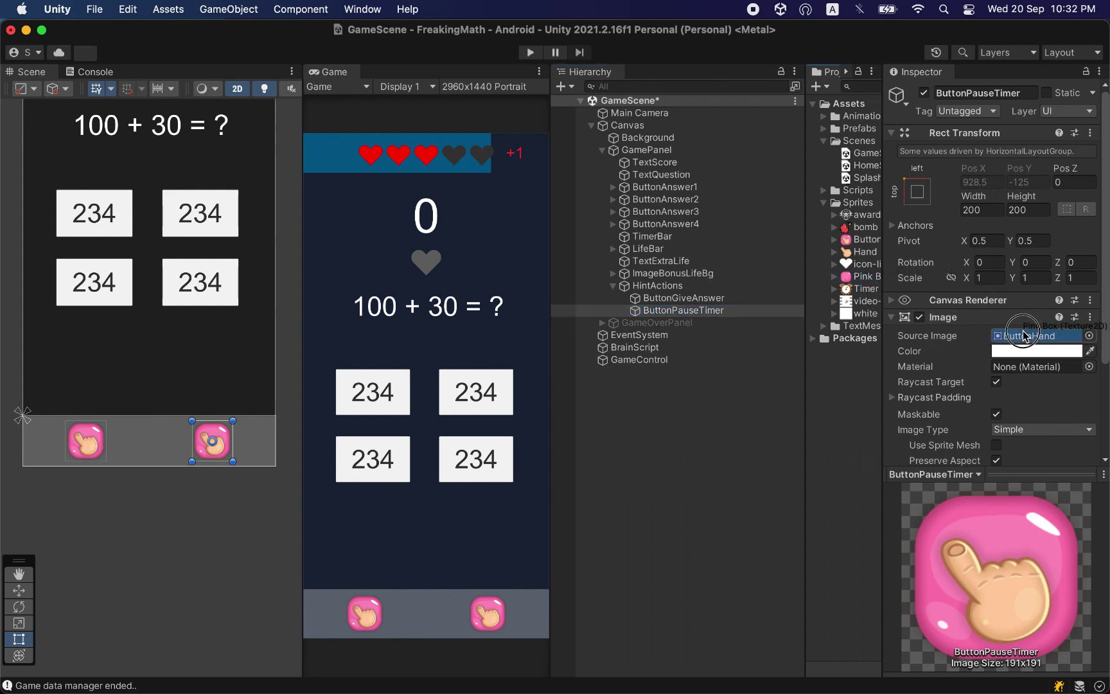
pyautogui.moveTo(1026, 335); pyautogui.dragTo(1027, 336)
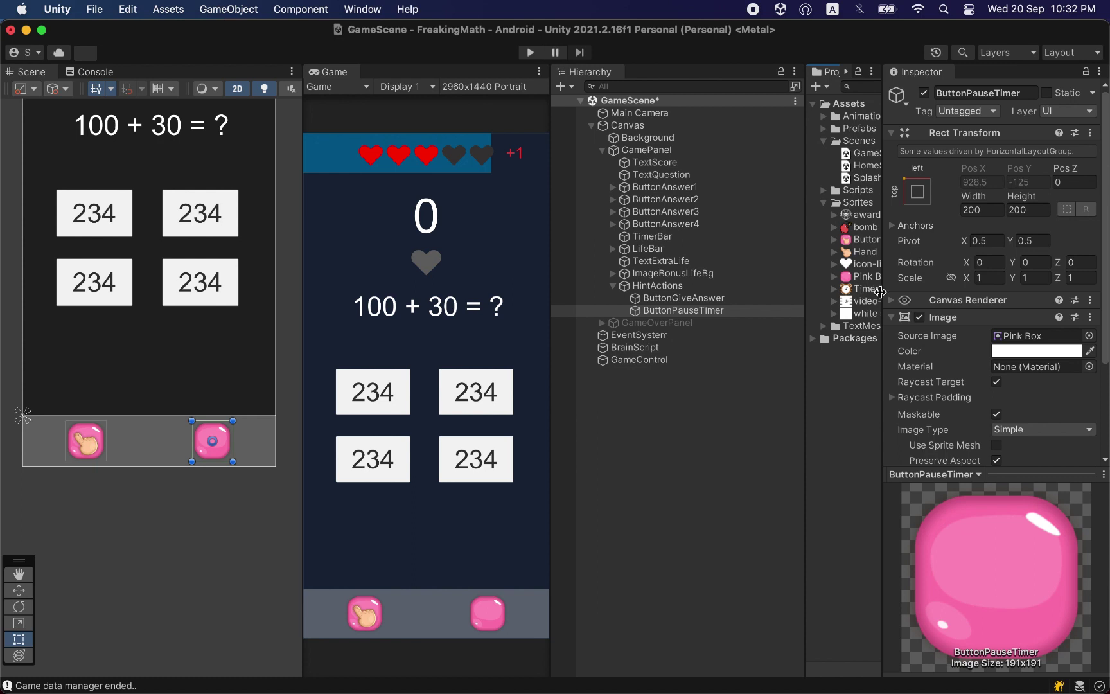
# Add a UI Image child named Icon to ButtonPauseTimer showing the Timer alarm-clock sprite
pyautogui.rightClick(683, 314)
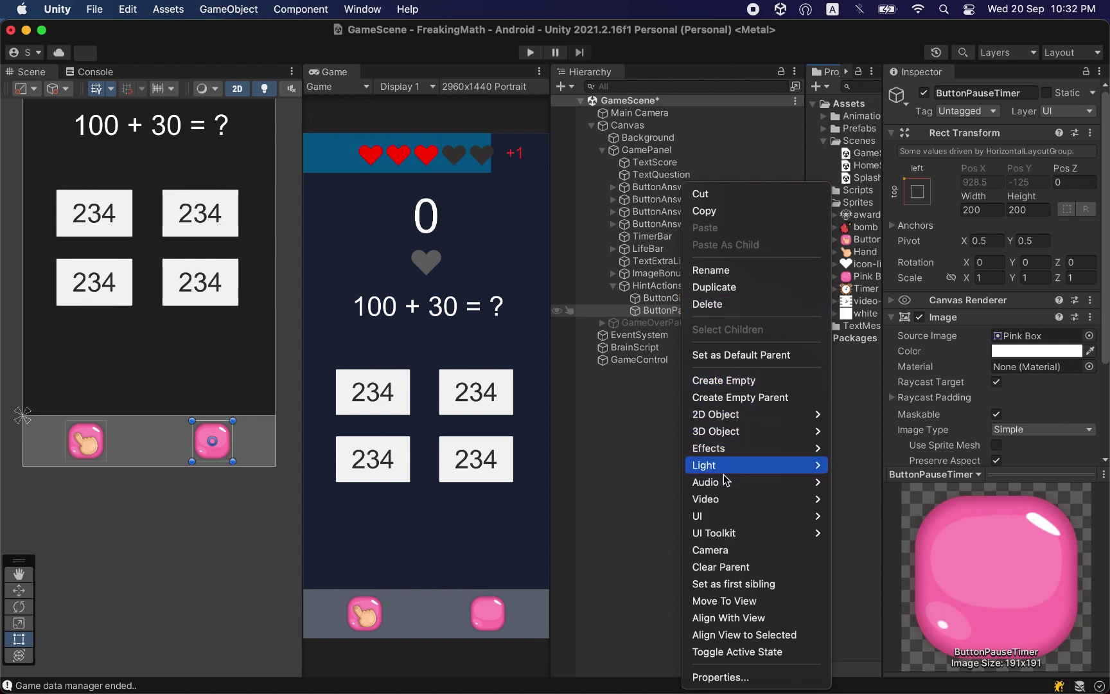
pyautogui.moveTo(739, 516)
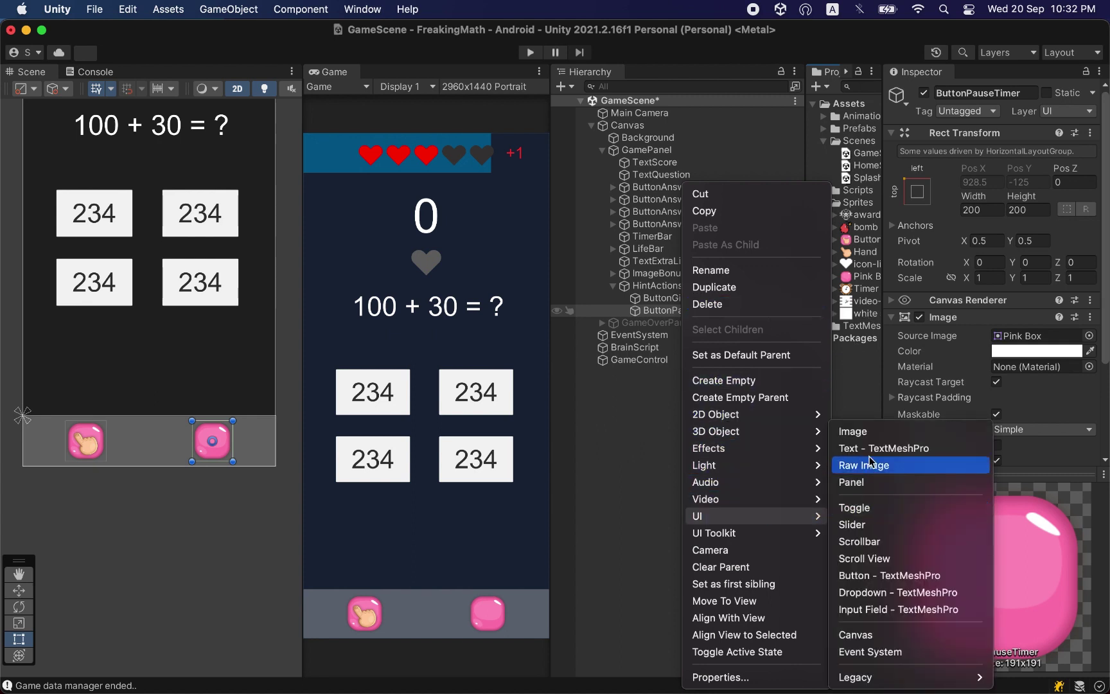
pyautogui.click(855, 431)
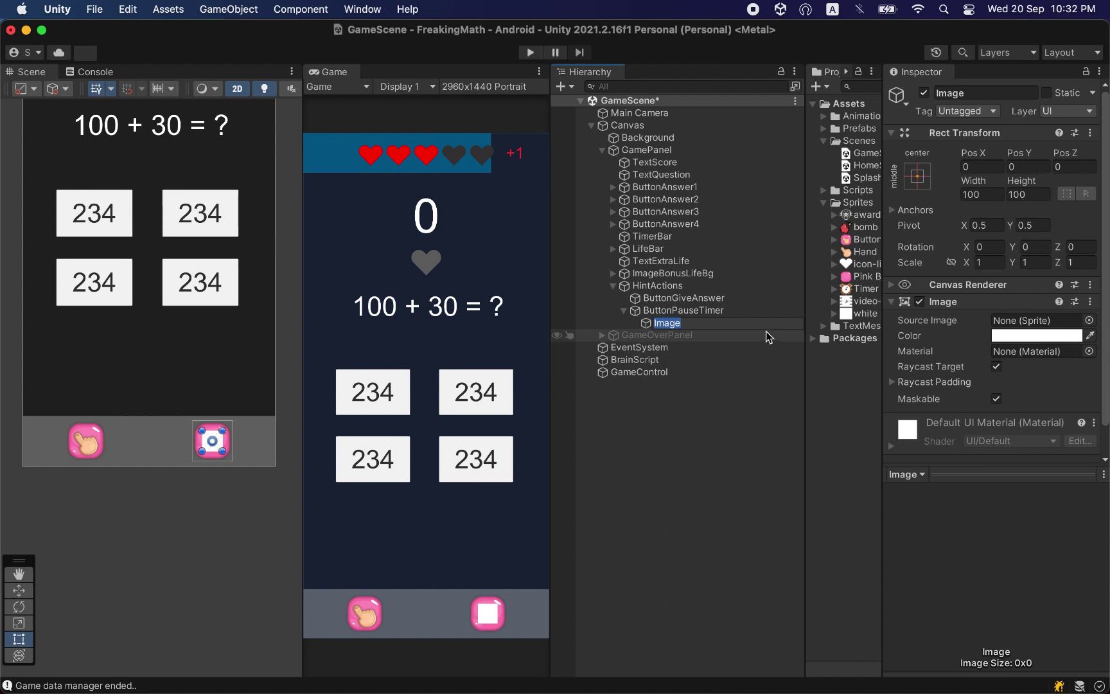
pyautogui.write('Icon')
pyautogui.press('Return')
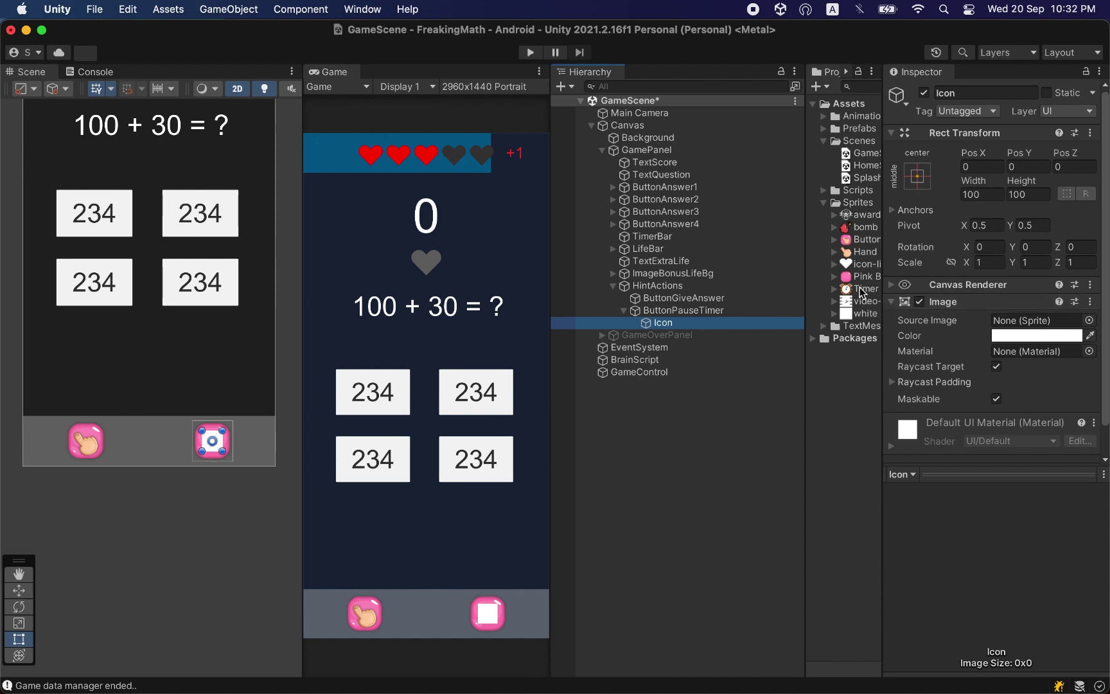
pyautogui.moveTo(863, 289); pyautogui.dragTo(1017, 319)
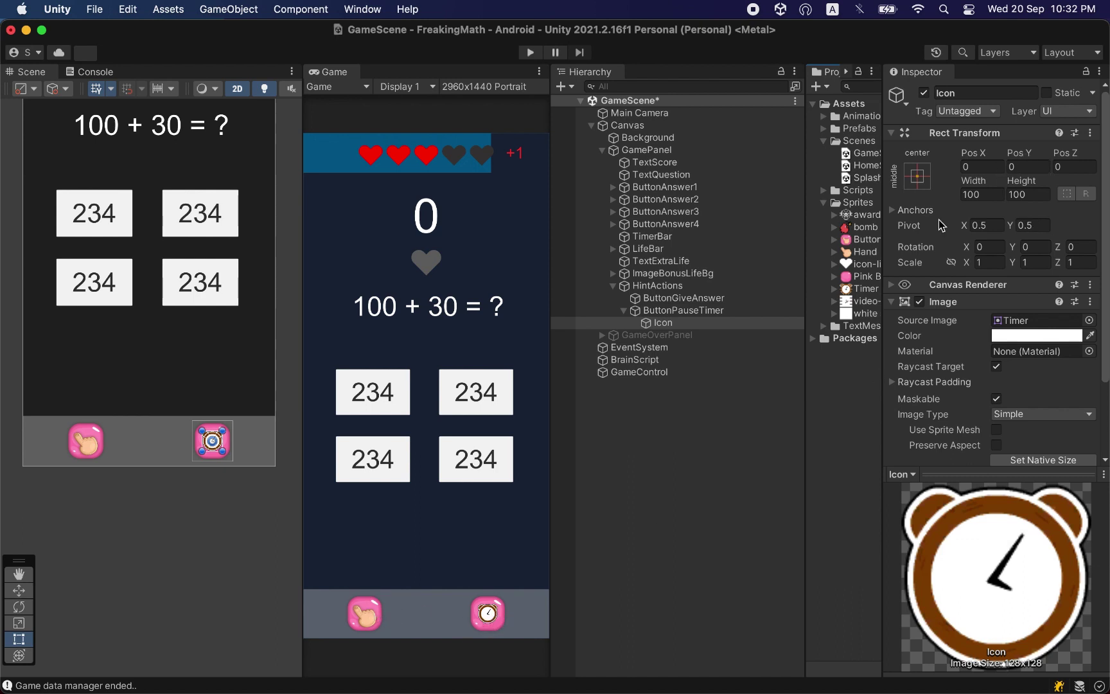
# Try the Icon at 130 by 130
pyautogui.click(982, 186)
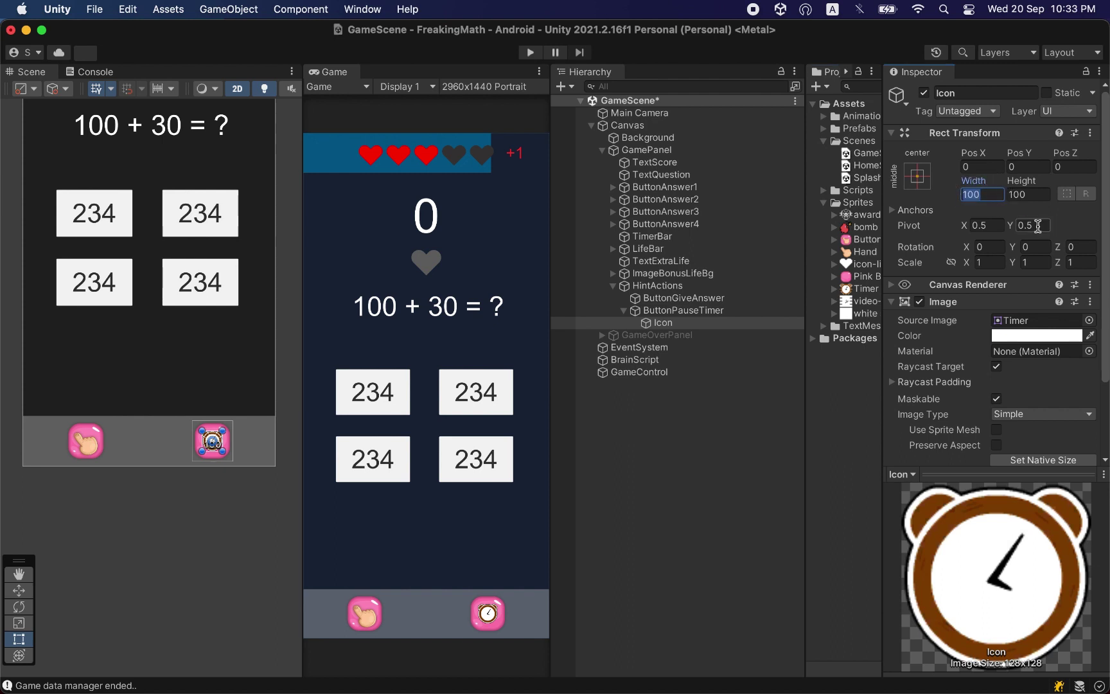
pyautogui.press('BackSpace')
pyautogui.write('3')
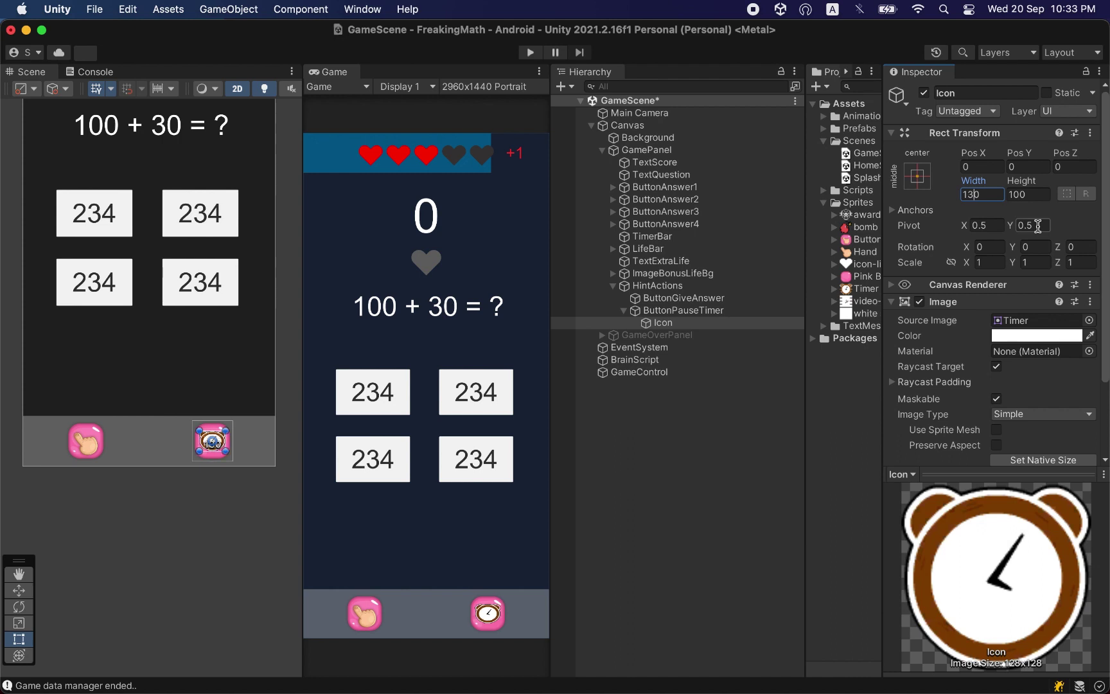
pyautogui.click(1034, 193)
pyautogui.press('BackSpace')
pyautogui.write('3')
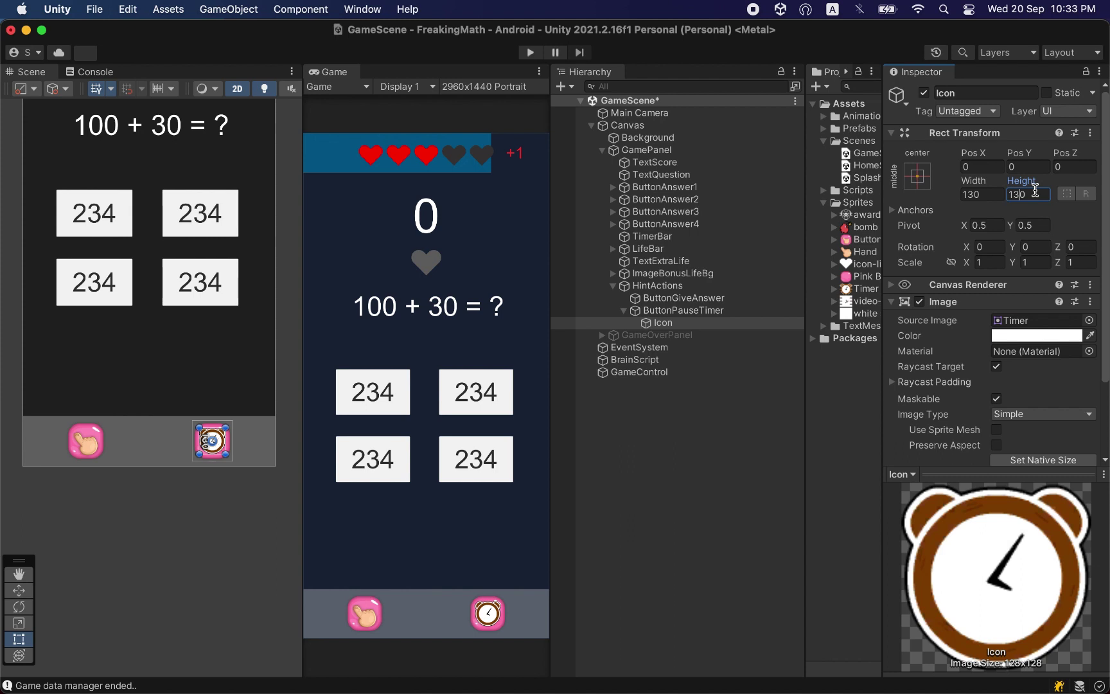
pyautogui.click(993, 191)
# Shrink the Icon to 110 by 110 and drag its Pos Y down to about -9
pyautogui.press('BackSpace')
pyautogui.write('2')
pyautogui.press('Tab')
pyautogui.press('BackSpace')
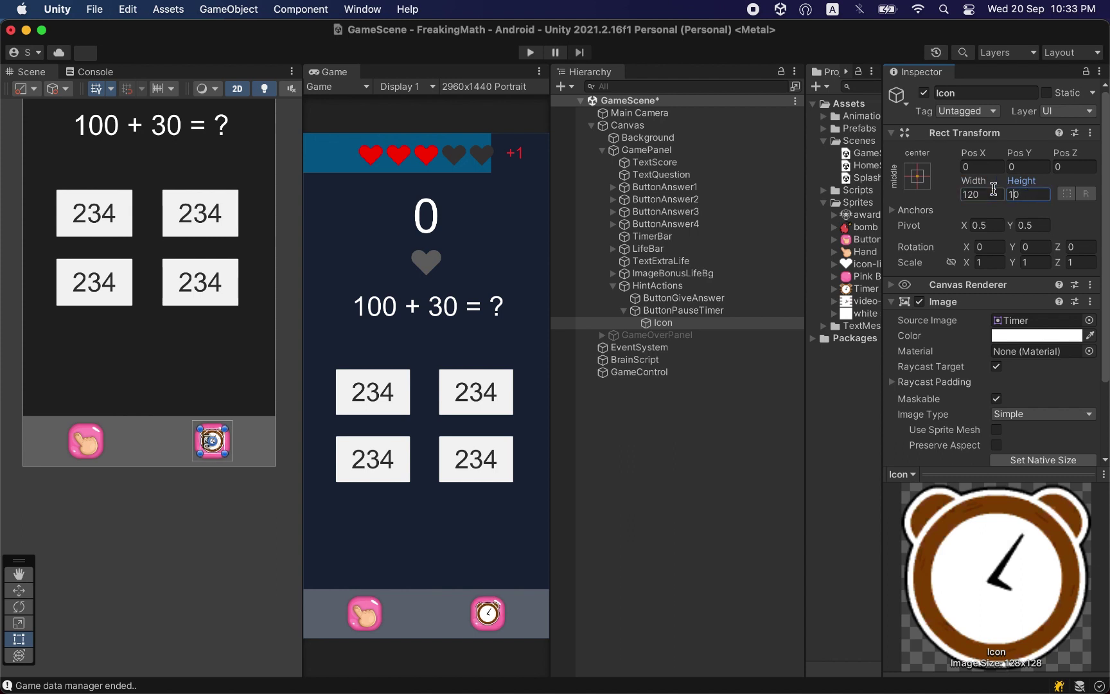
pyautogui.write('2')
pyautogui.click(986, 191)
pyautogui.press('BackSpace')
pyautogui.write('1')
pyautogui.press('Tab')
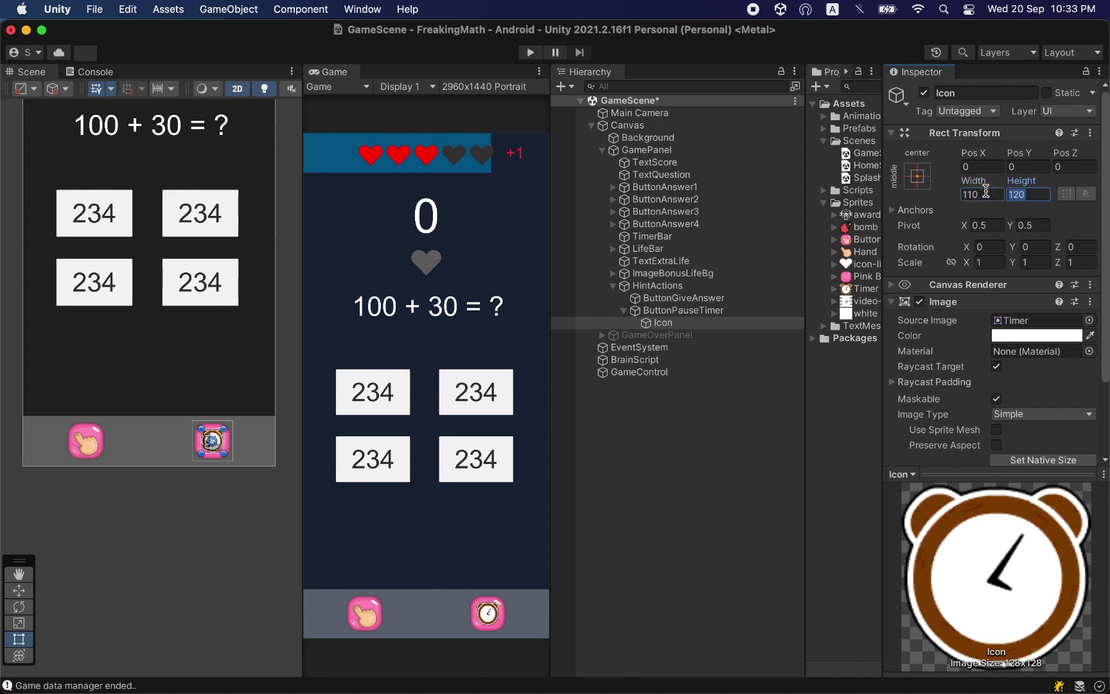
pyautogui.press('BackSpace')
pyautogui.write('1')
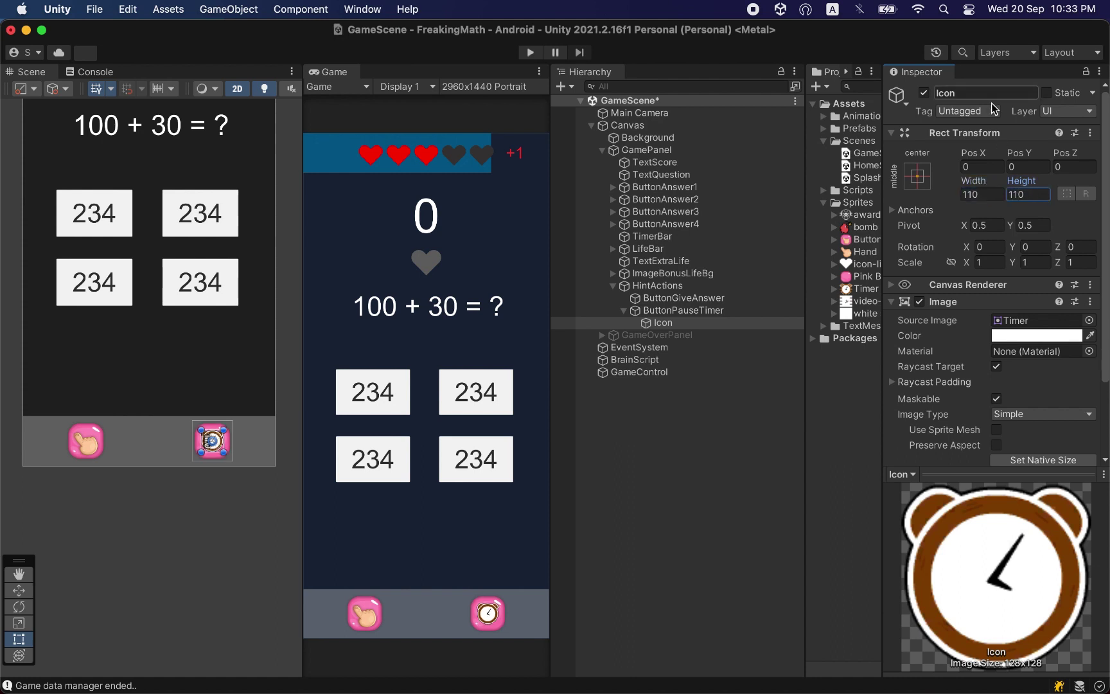
pyautogui.moveTo(1026, 153); pyautogui.dragTo(1014, 155)
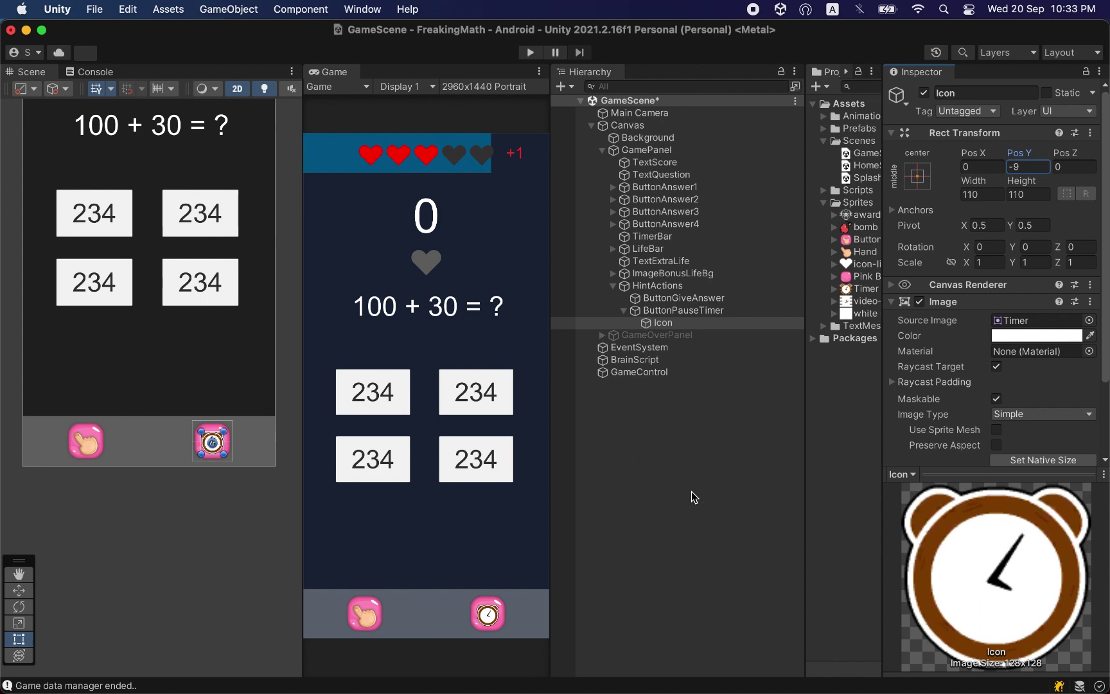
# Select ButtonPauseTimer and duplicate it with Cmd+D to create ButtonPauseTimer (1)
pyautogui.click(678, 310)
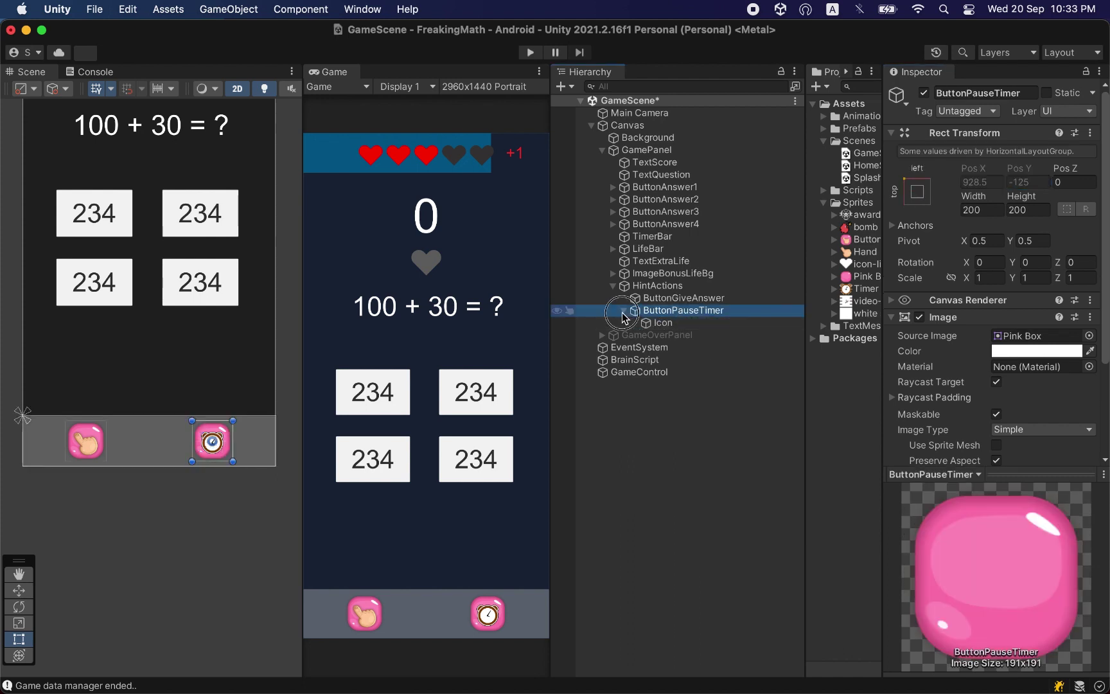
pyautogui.click(623, 310)
pyautogui.click(682, 298)
pyautogui.click(752, 312)
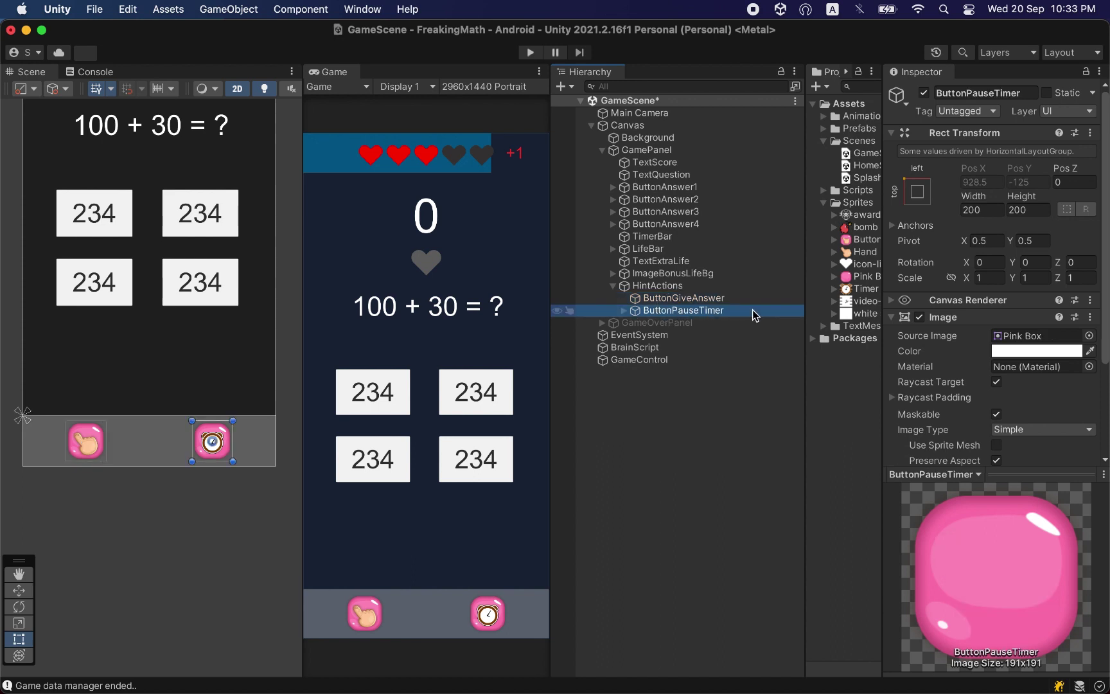
pyautogui.press('super+d')
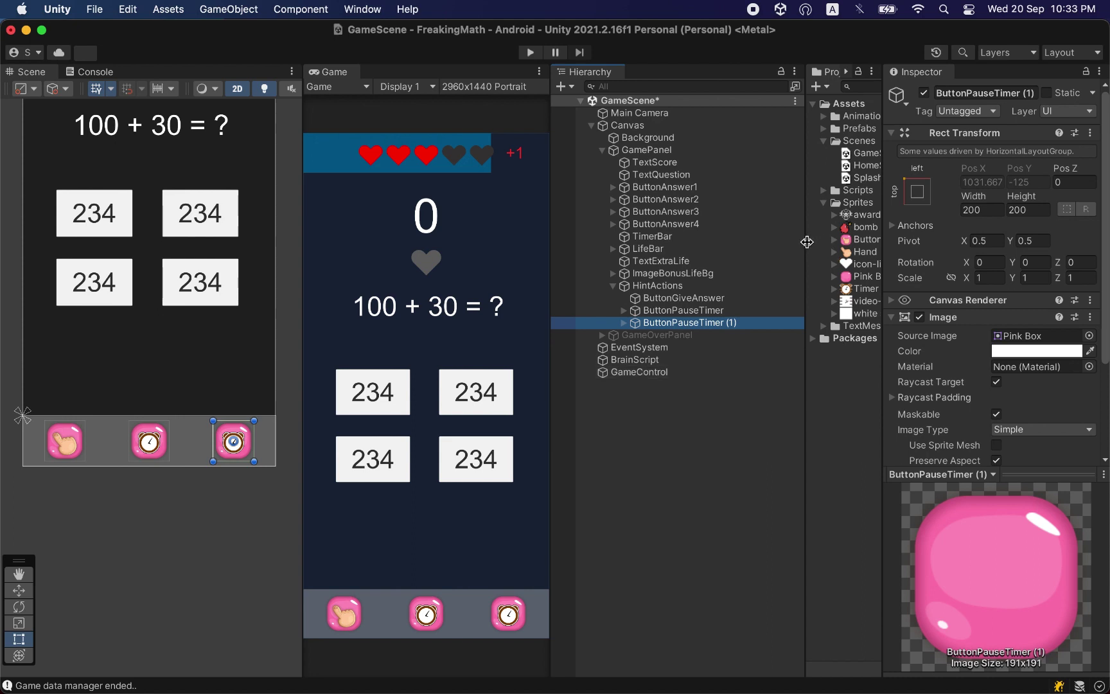
pyautogui.moveTo(807, 241); pyautogui.dragTo(796, 241)
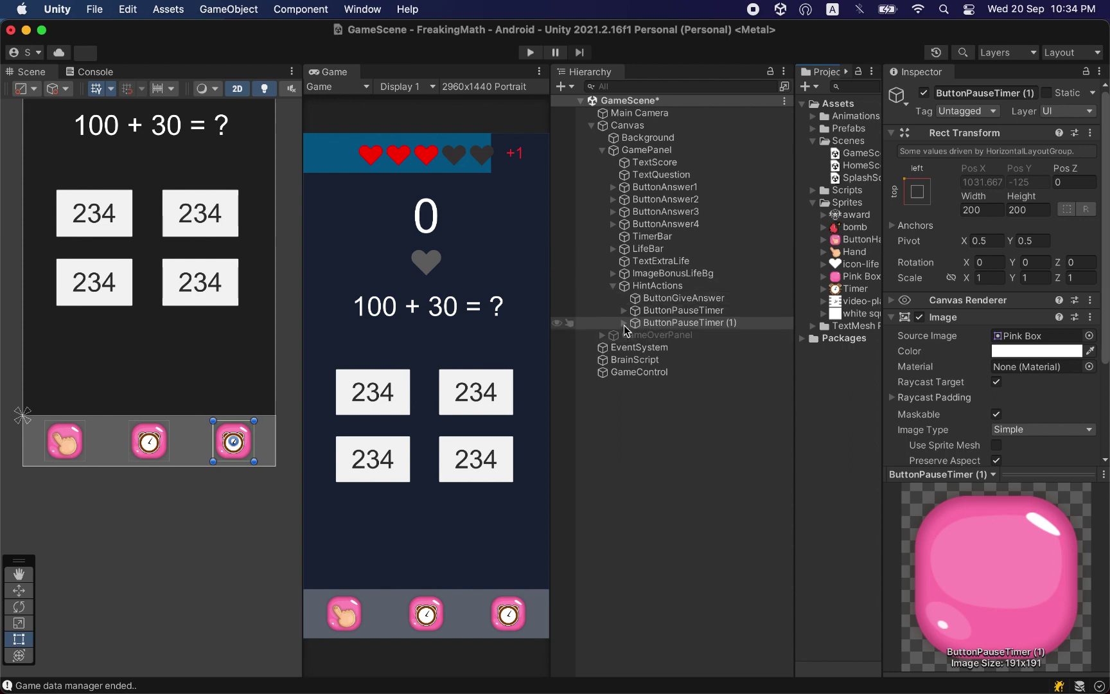
# Rename ButtonPauseTimer (1) to ButtonSkipQuestion
pyautogui.click(671, 311)
pyautogui.click(707, 323)
pyautogui.press('Return')
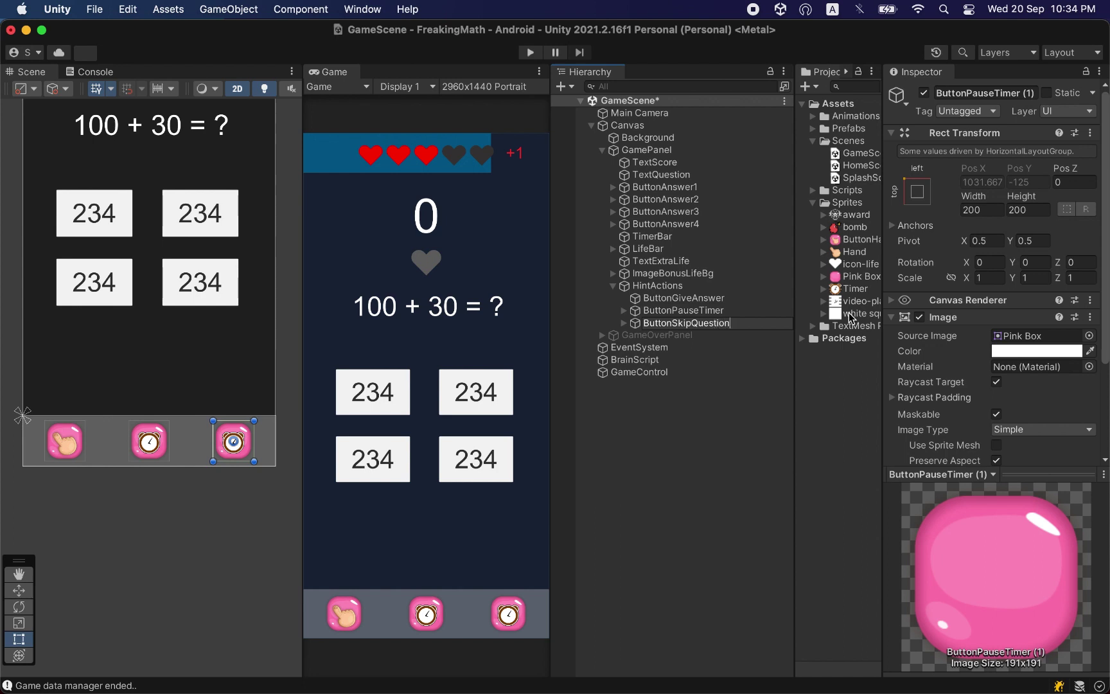
pyautogui.press('Return')
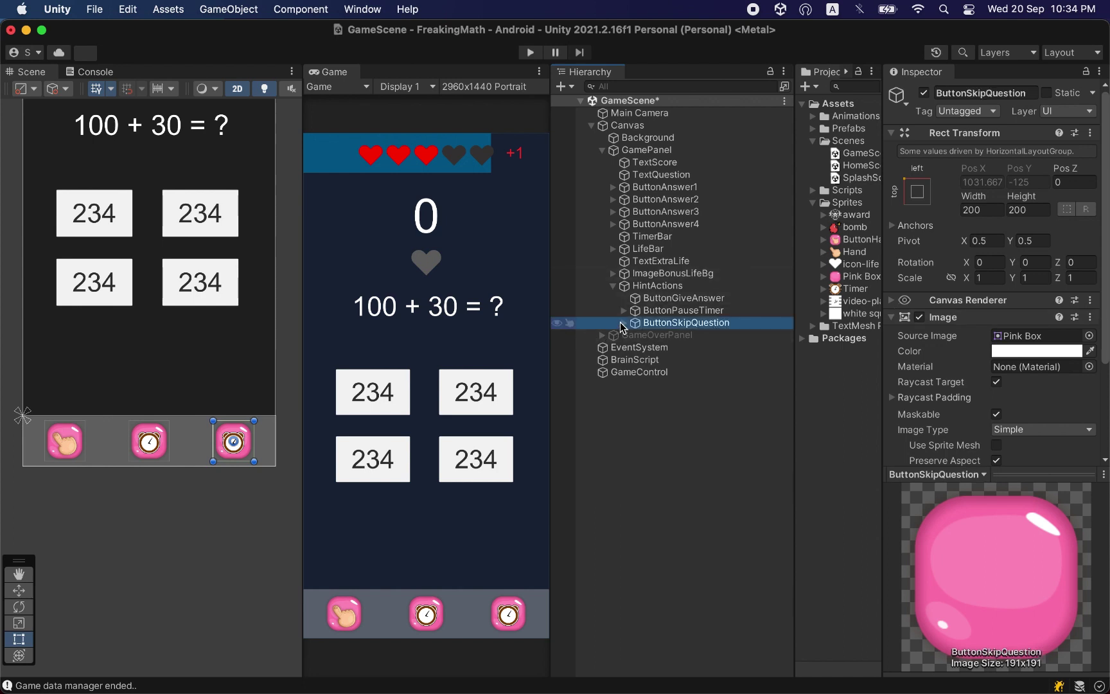
# Swap ButtonSkipQuestion's Icon to the bomb sprite and shift it right to Pos X 11.69
pyautogui.click(622, 323)
pyautogui.click(662, 335)
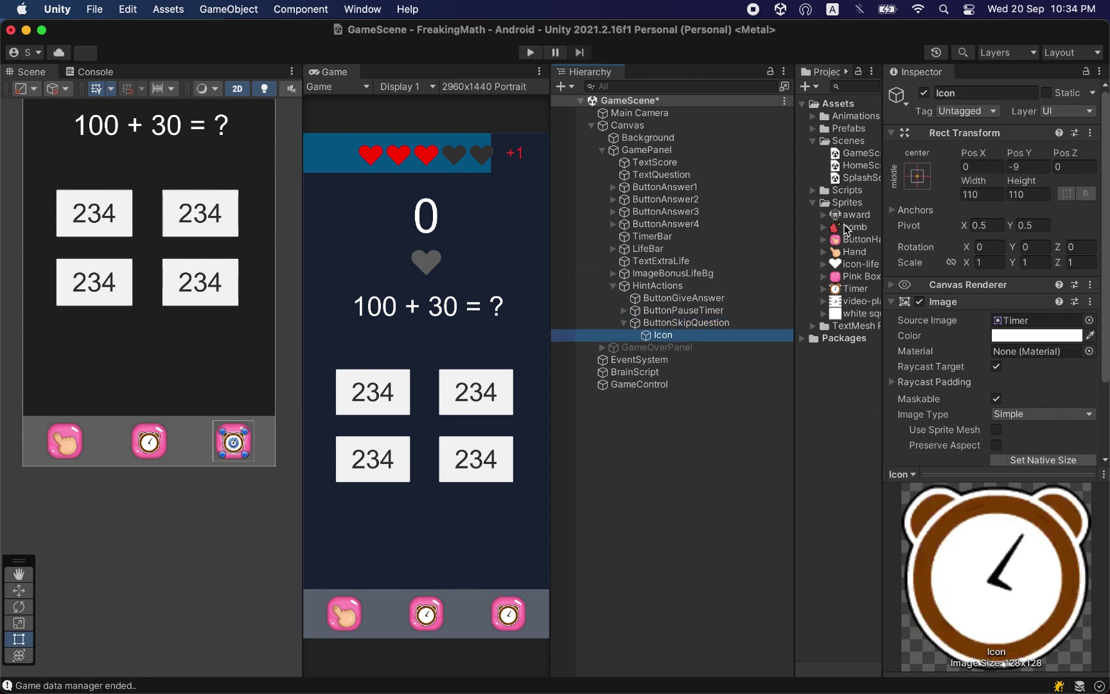
pyautogui.moveTo(846, 230); pyautogui.dragTo(1010, 322)
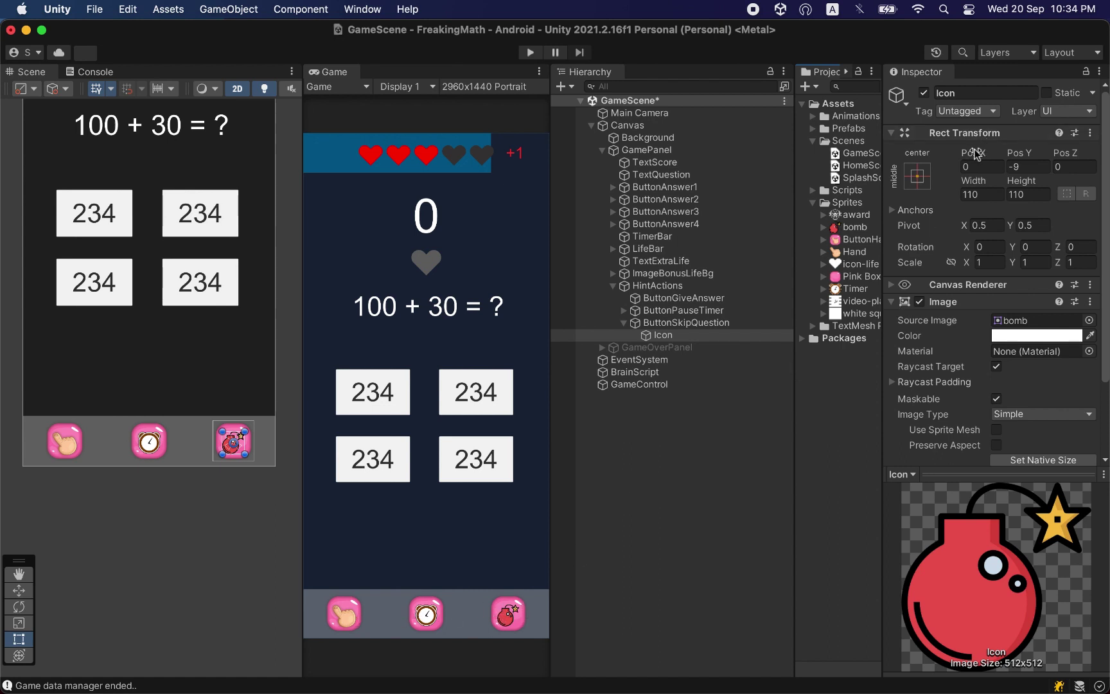
pyautogui.moveTo(977, 154); pyautogui.dragTo(1059, 145)
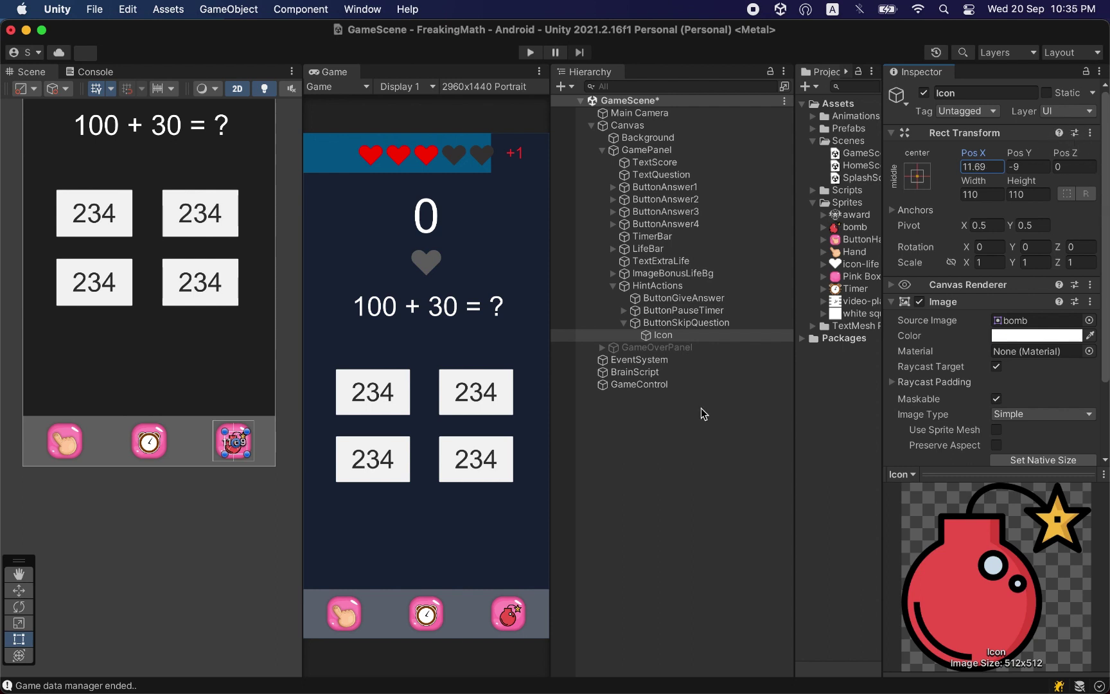
pyautogui.click(624, 322)
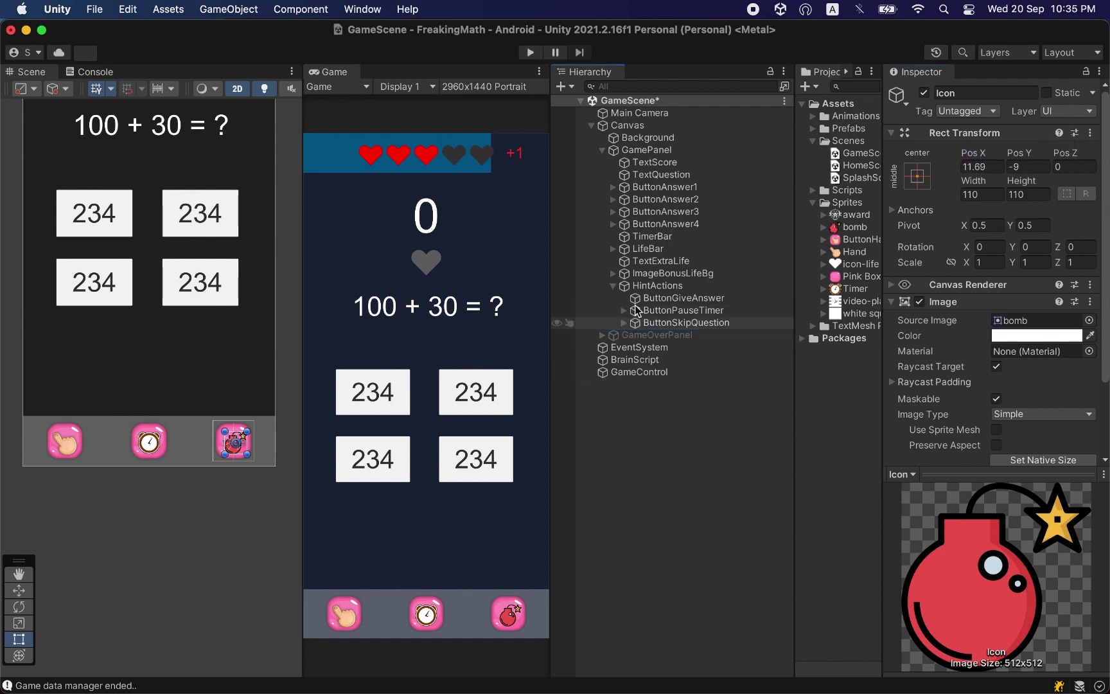
pyautogui.click(659, 287)
# Narrow HintActions to a width of 700.98
pyautogui.click(615, 288)
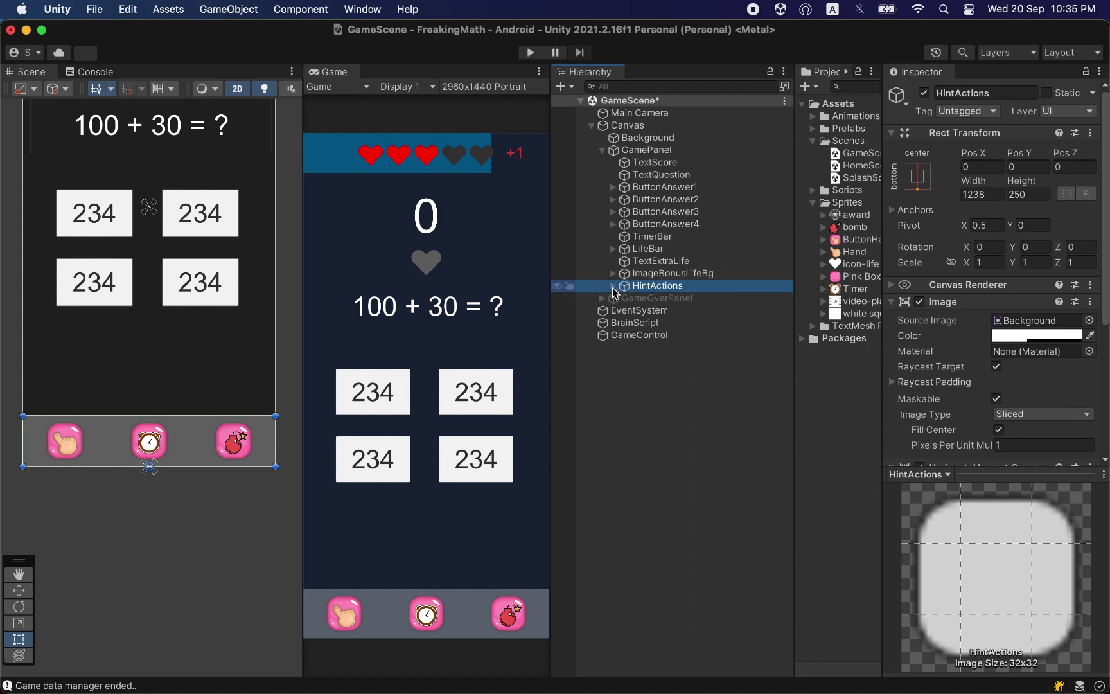
pyautogui.click(615, 288)
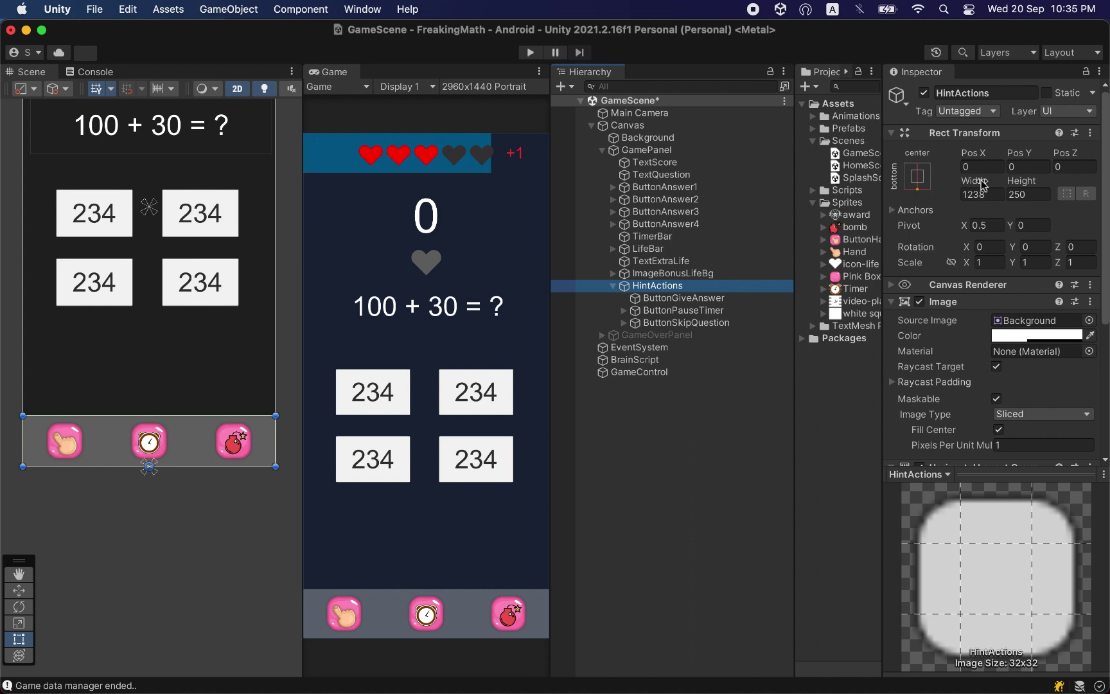
pyautogui.moveTo(983, 185)
pyautogui.mouseDown()
pyautogui.moveTo(366, 212)
pyautogui.moveTo(3, 251)
pyautogui.mouseUp()
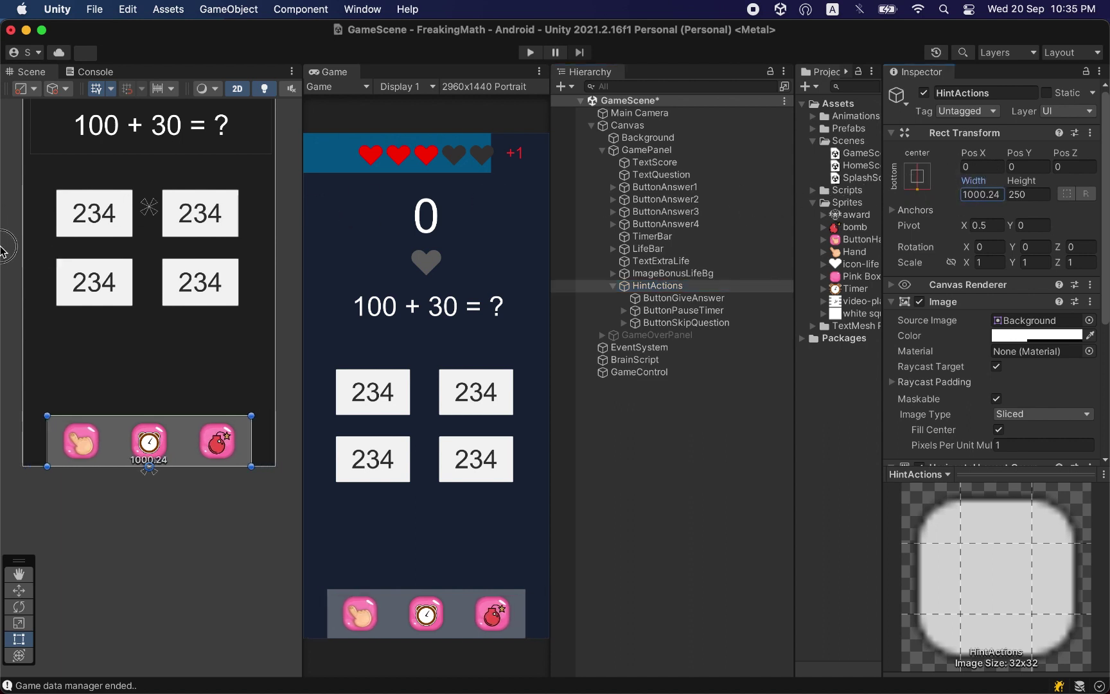
pyautogui.moveTo(3, 251)
pyautogui.mouseDown()
pyautogui.moveTo(8, 324)
pyautogui.moveTo(882, 222)
pyautogui.mouseUp()
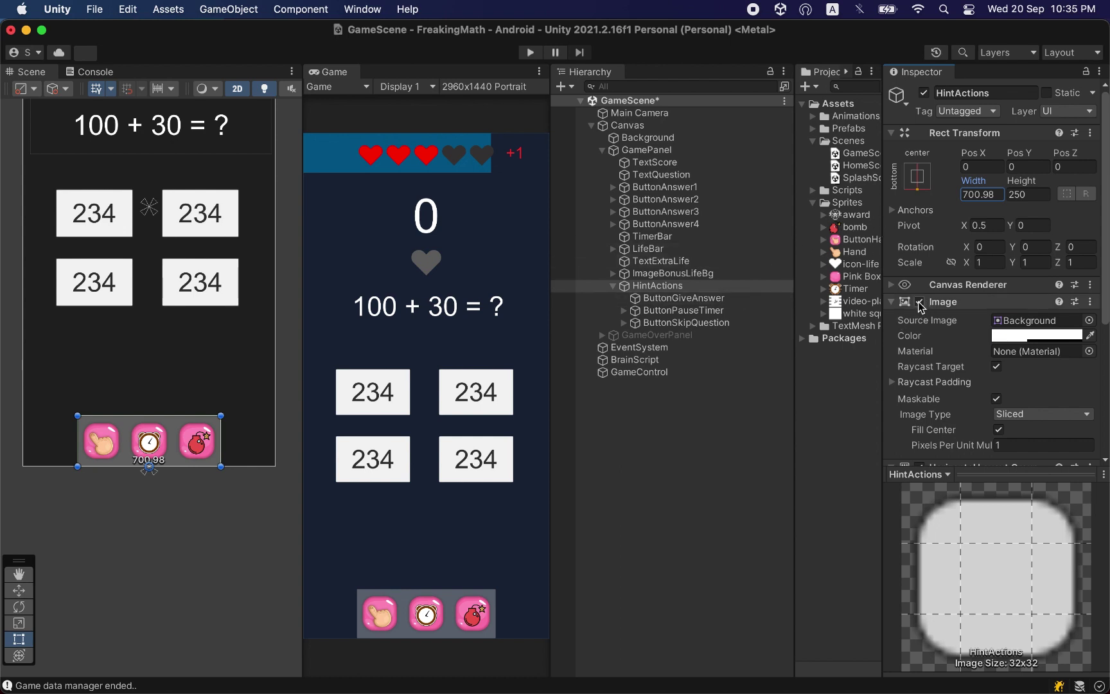
# Remove the grey background Image component from HintActions
pyautogui.click(920, 303)
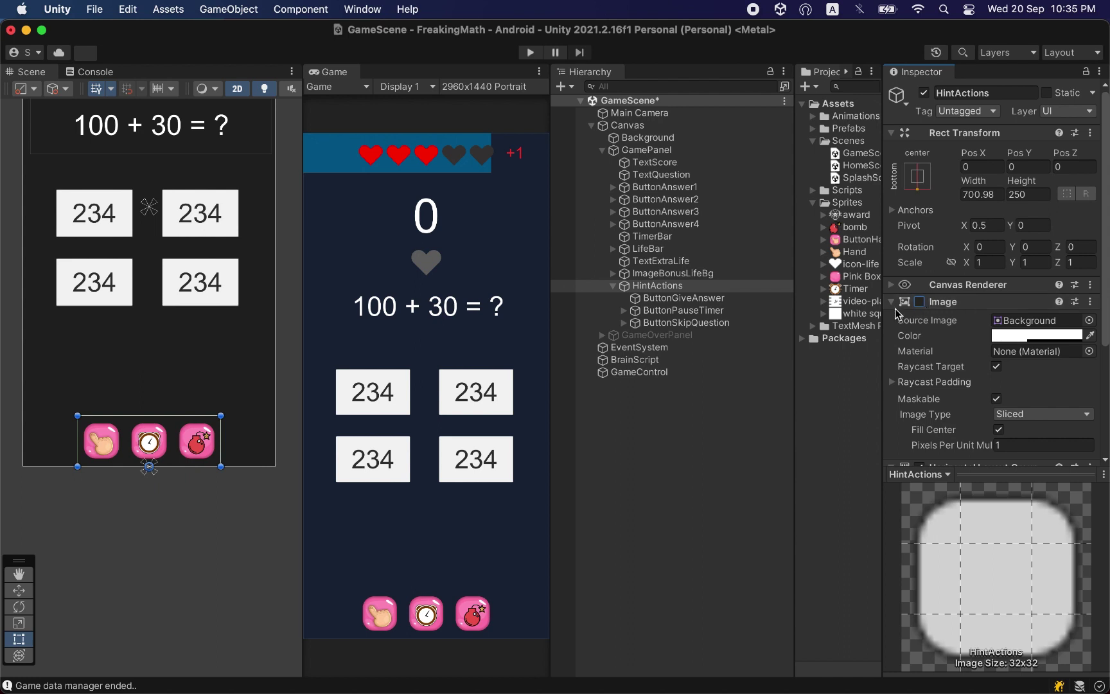
pyautogui.click(894, 302)
pyautogui.click(894, 318)
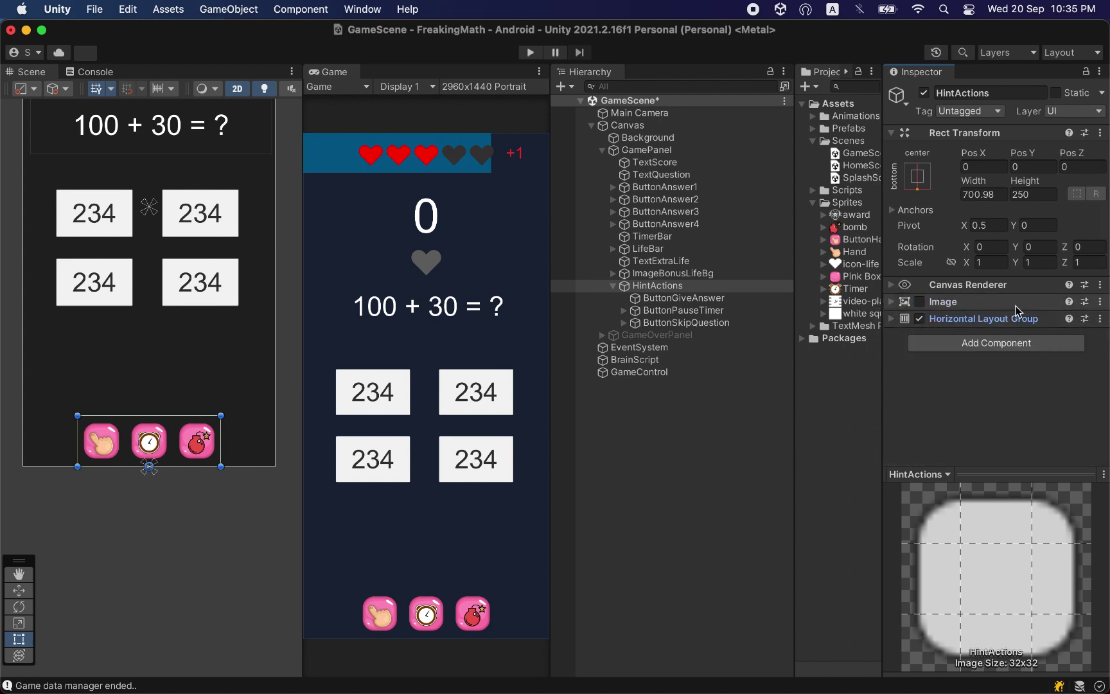
pyautogui.click(1101, 302)
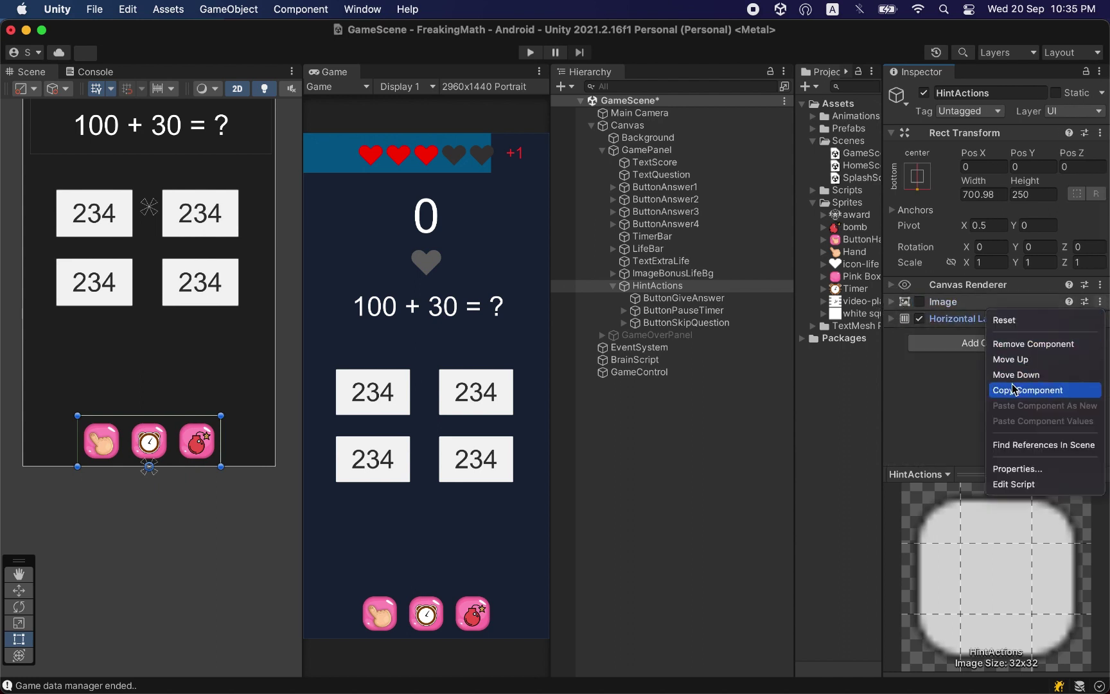
pyautogui.click(1025, 345)
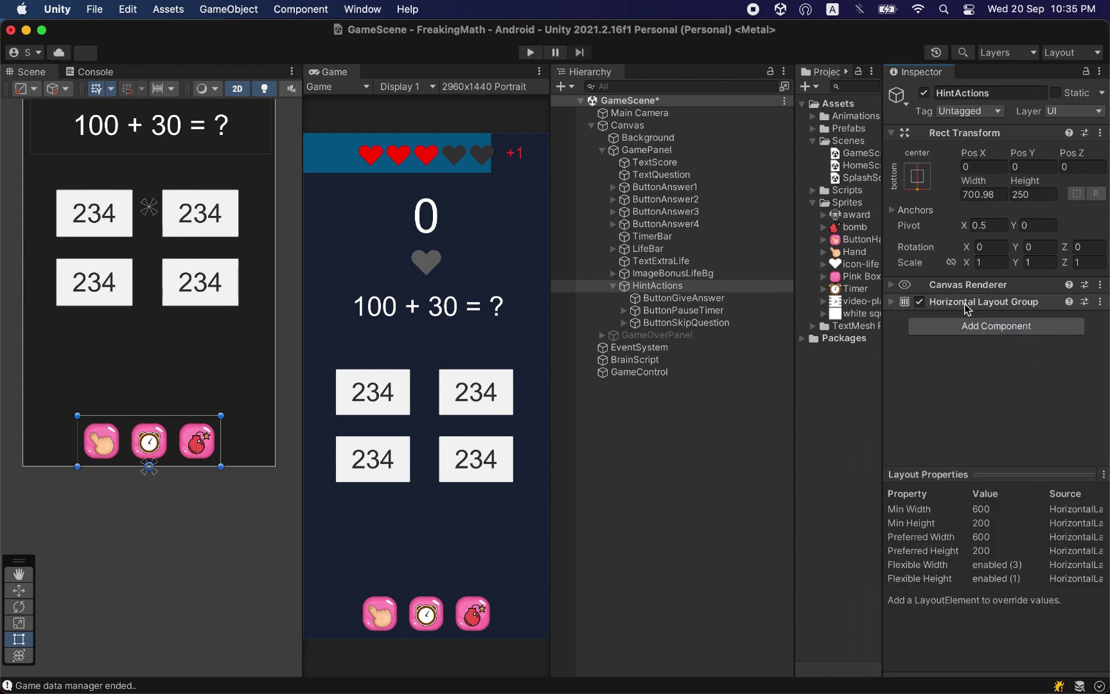